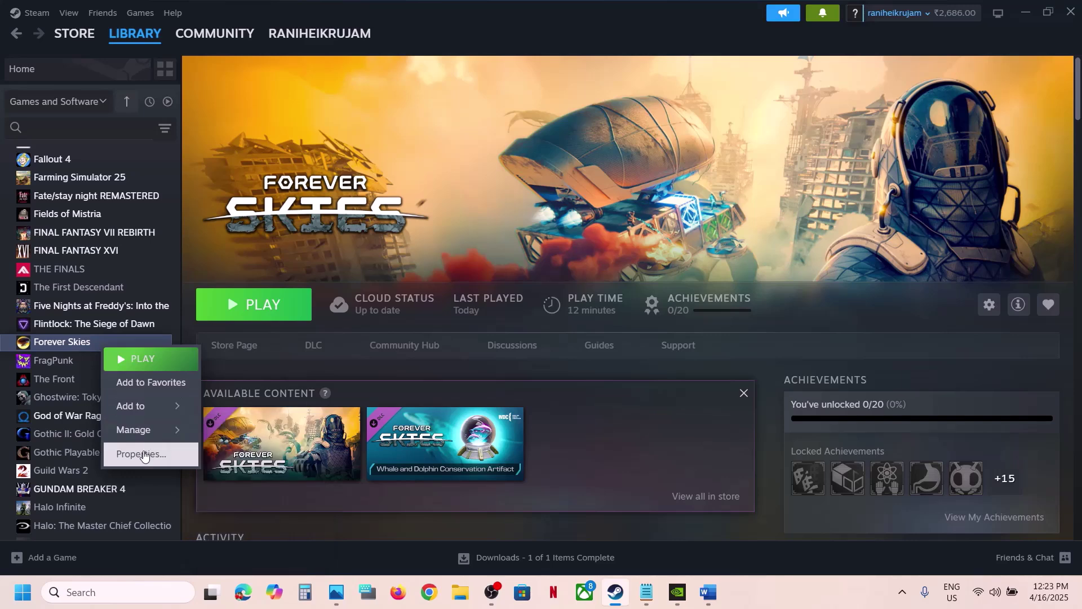
- Set the launch option of Forever Skies to -dx11 in its properties and close them
left_click(142, 454)
left_click(442, 317)
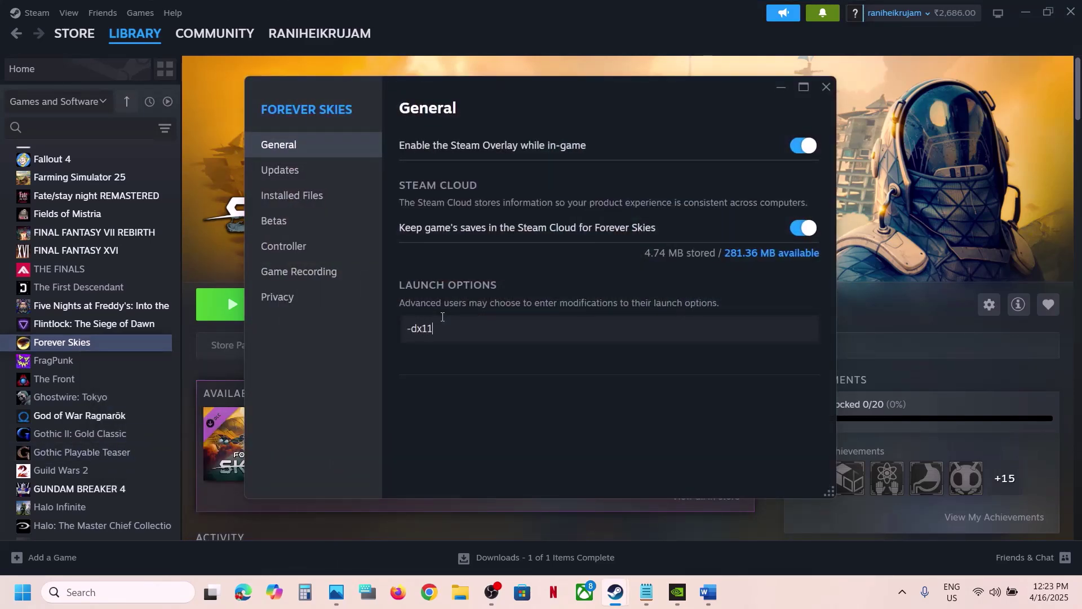
left_click(826, 86)
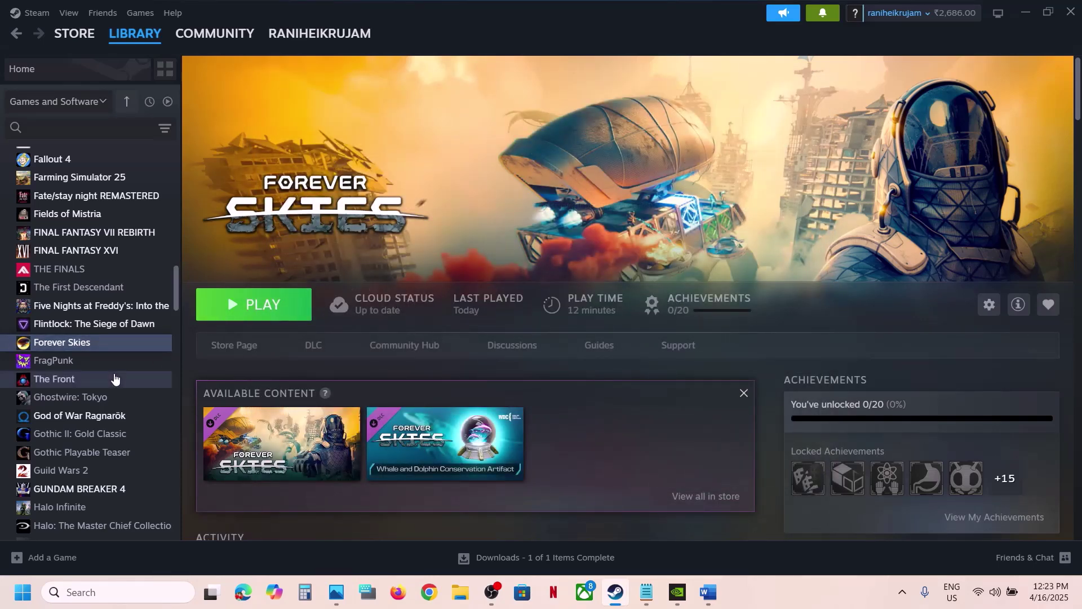
- Reopen the Forever Skies properties and change the launch option to -dx12
right_click(112, 346)
left_click(156, 457)
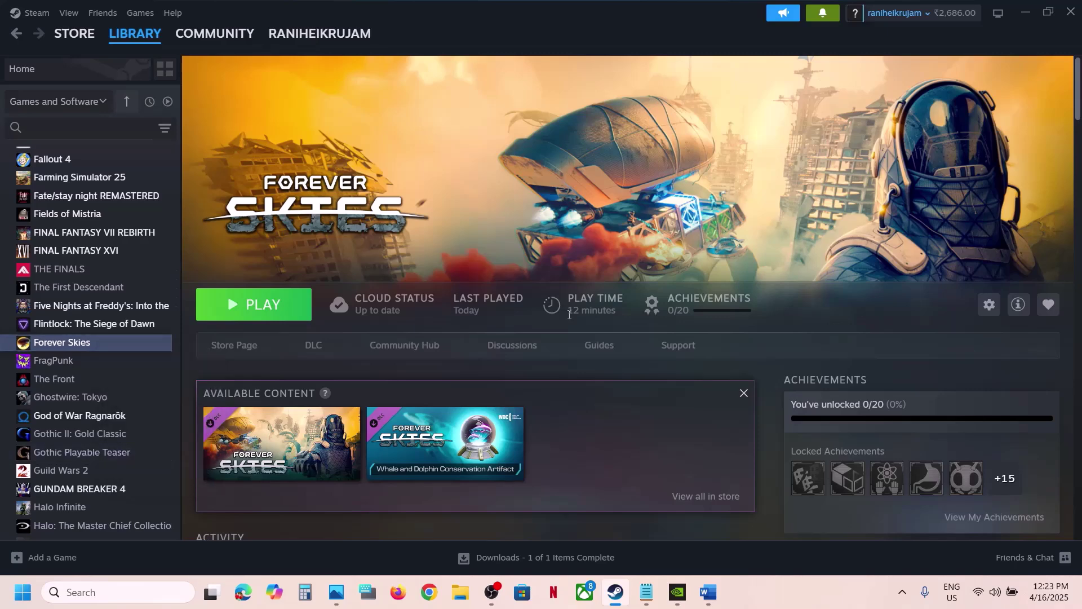
double_click(413, 328)
key("BackSpace")
key("BackSpace")
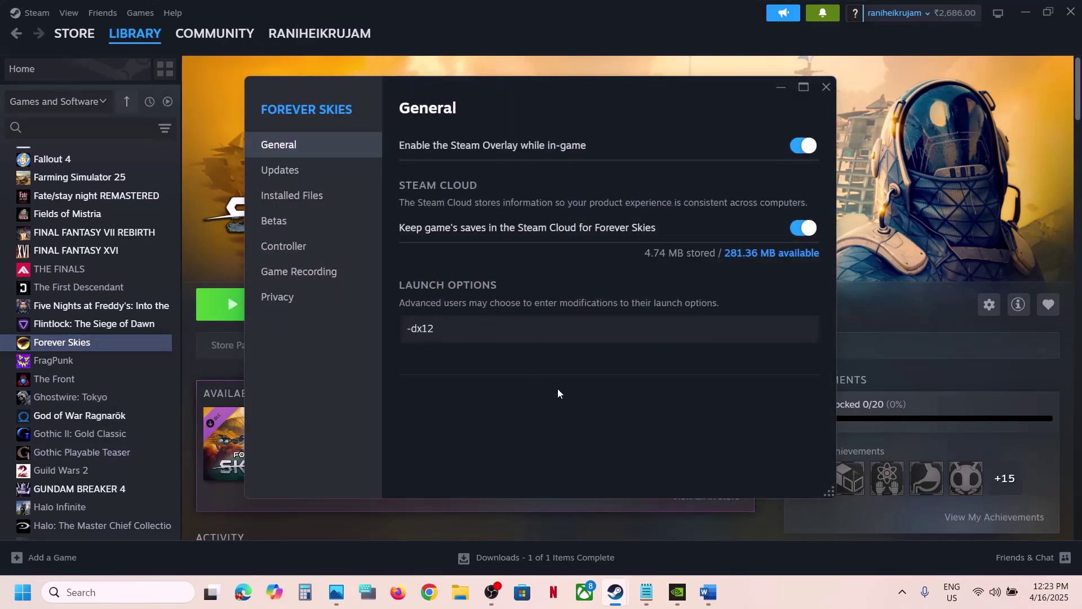
- Clear the launch options of Forever Skies and close its properties
left_click_drag(490, 331, 377, 328)
key("BackSpace")
left_click(515, 400)
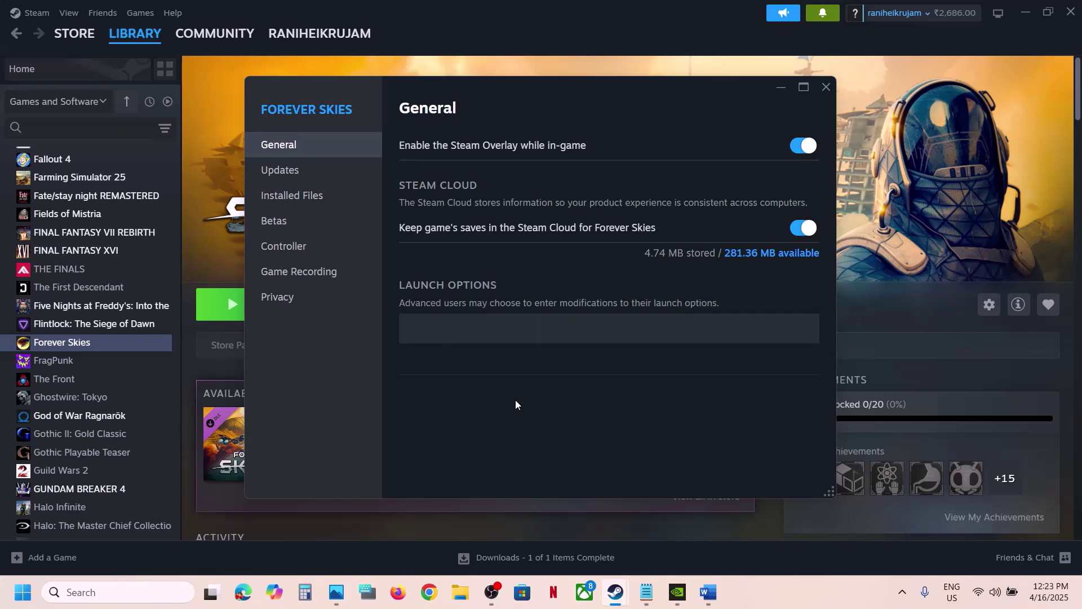
left_click(826, 86)
- Switch to the Step 11 Word document and highlight the file name sl.pcl.dll in Step 2
left_click(708, 592)
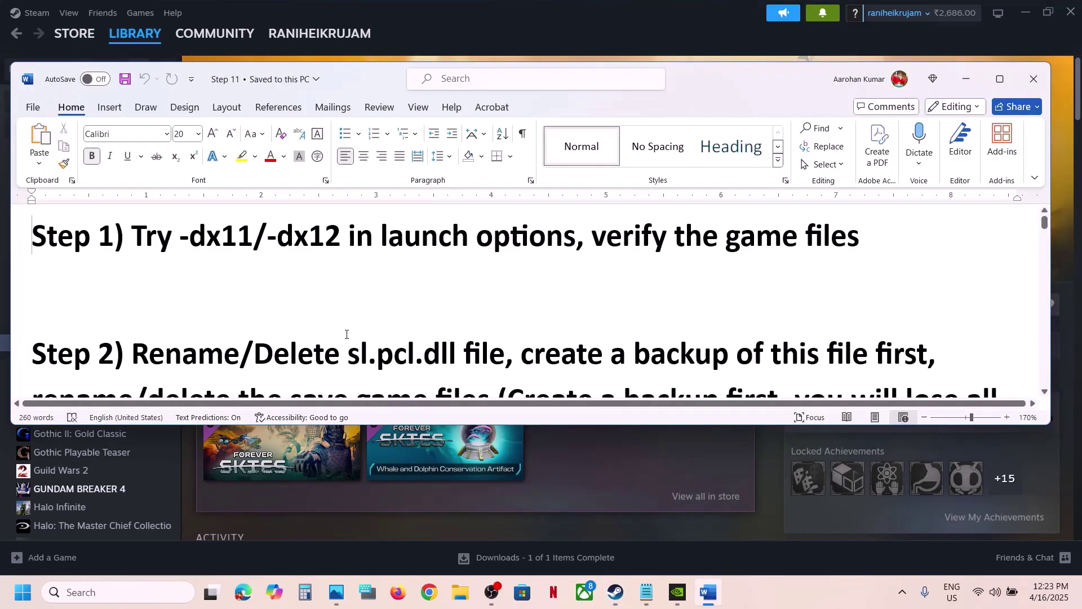
scroll(346, 334, "down", 2)
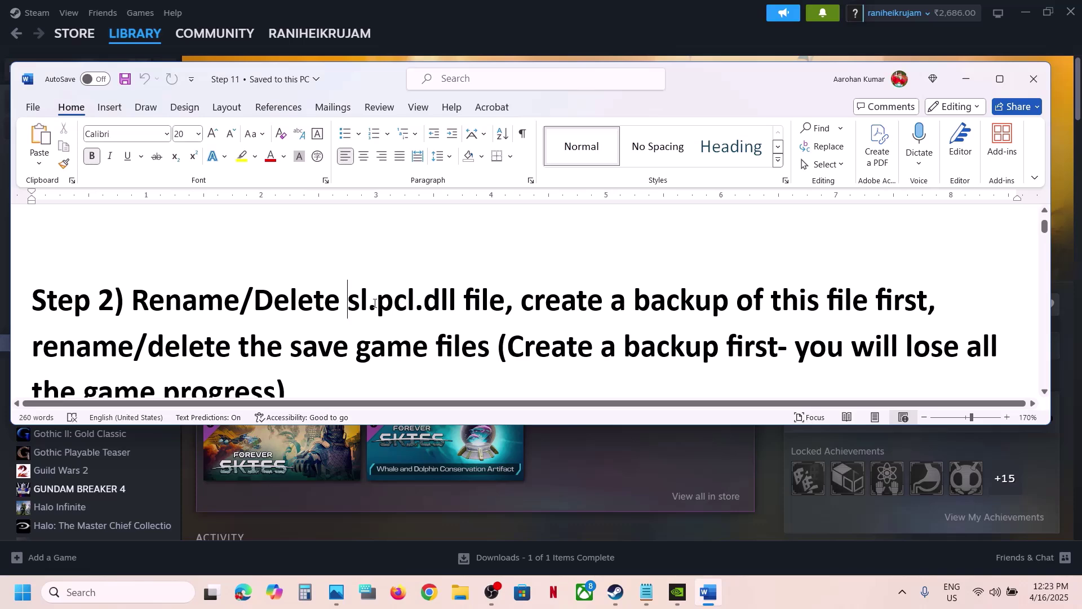
left_click_drag(374, 303, 463, 304)
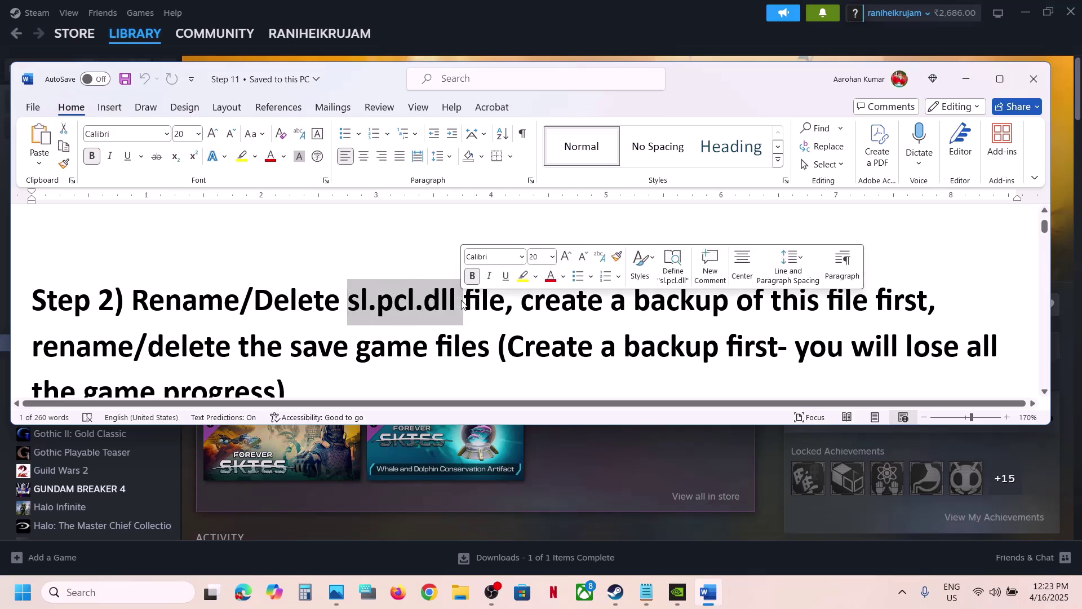
- Return to Steam and browse the local files of Forever Skies
left_click(642, 30)
right_click(107, 345)
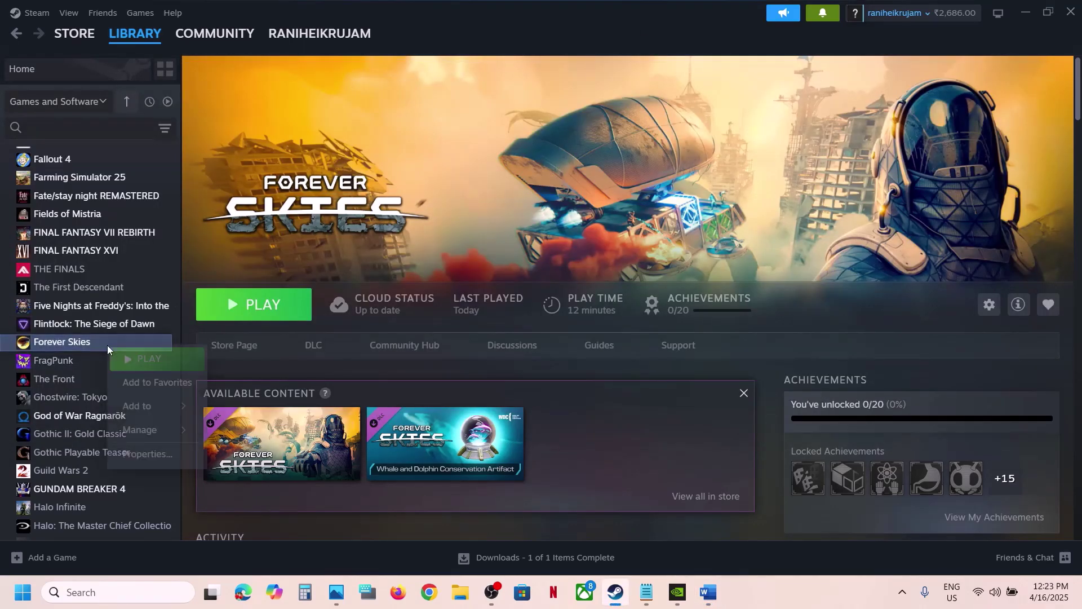
mouse_move(138, 429)
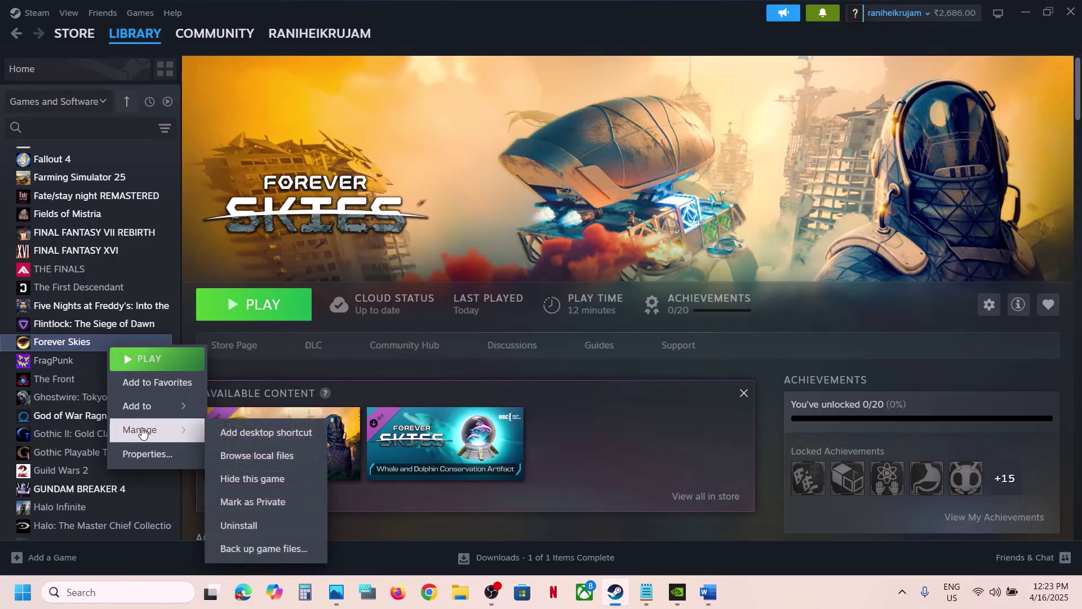
left_click(279, 457)
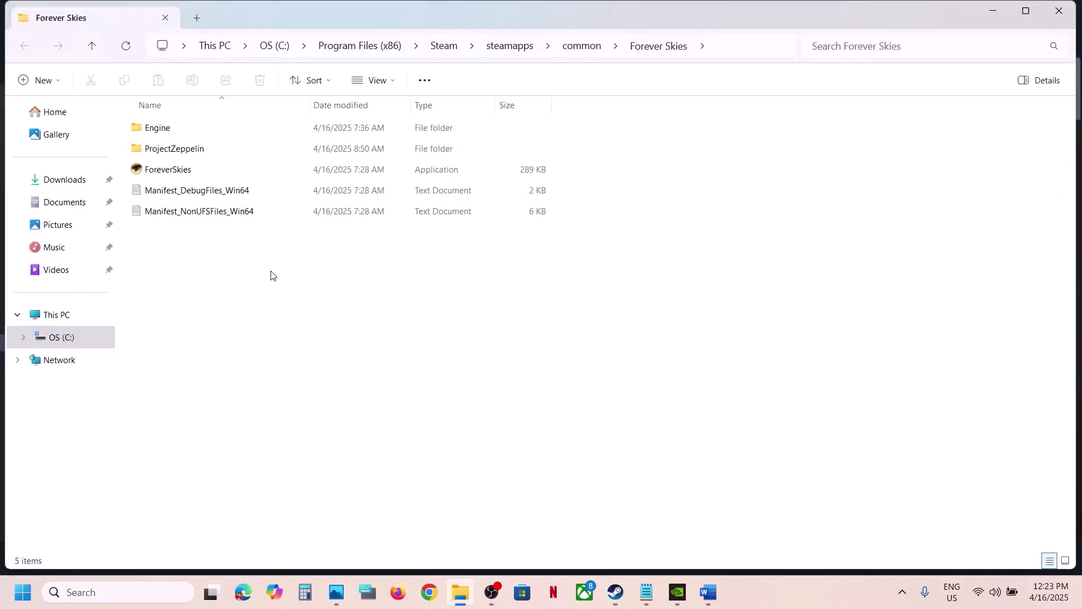
- Go to the ProjectZeppelin\Plugins\Nvidia\Streamline\Binaries\ThirdParty\Win64 folder inside the game folder
left_click(201, 152)
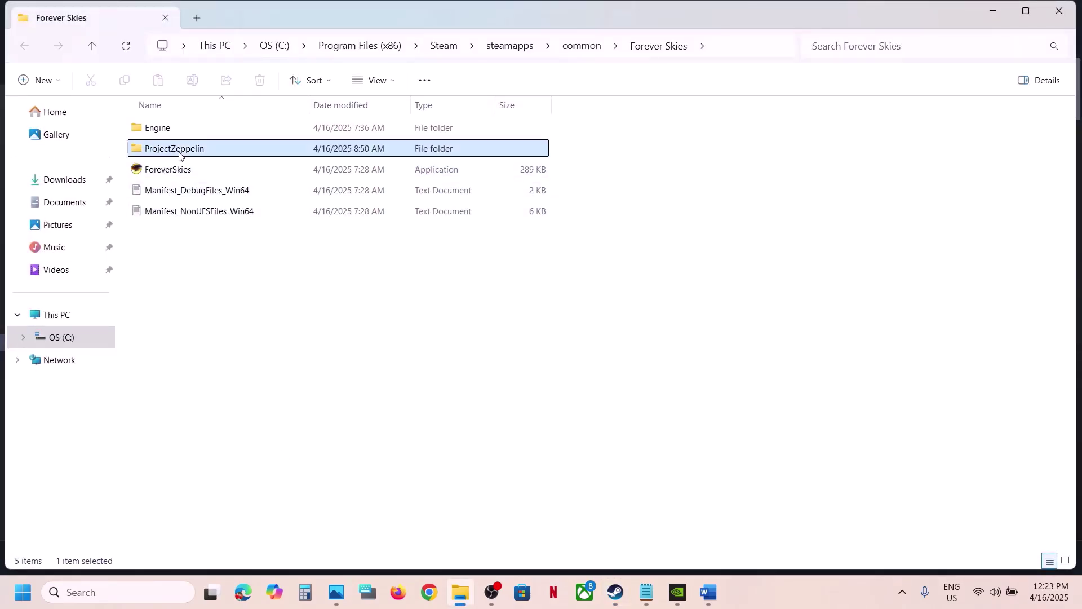
double_click(214, 152)
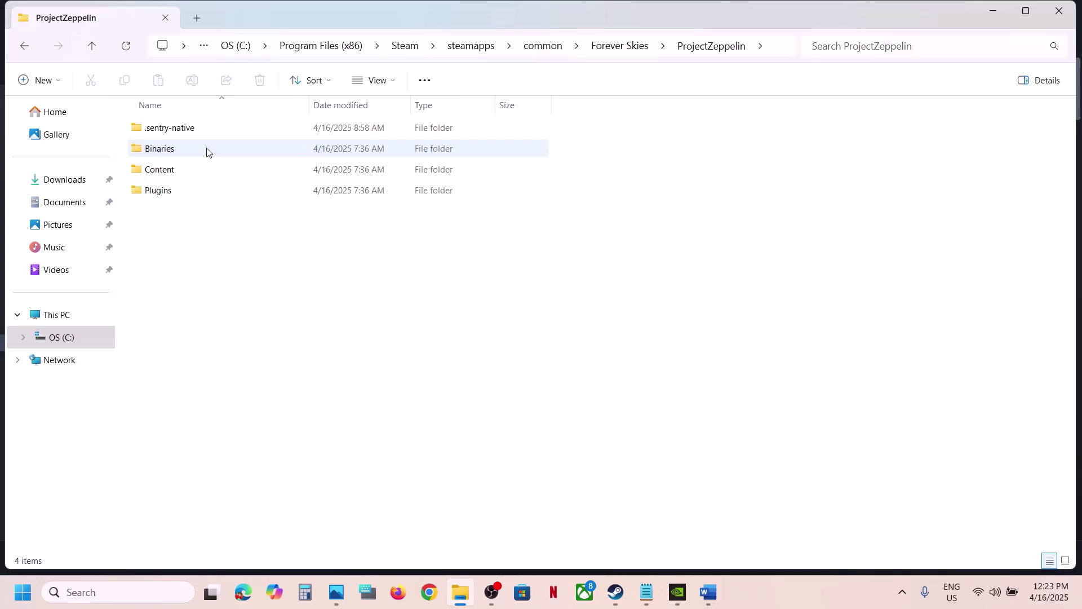
double_click(163, 191)
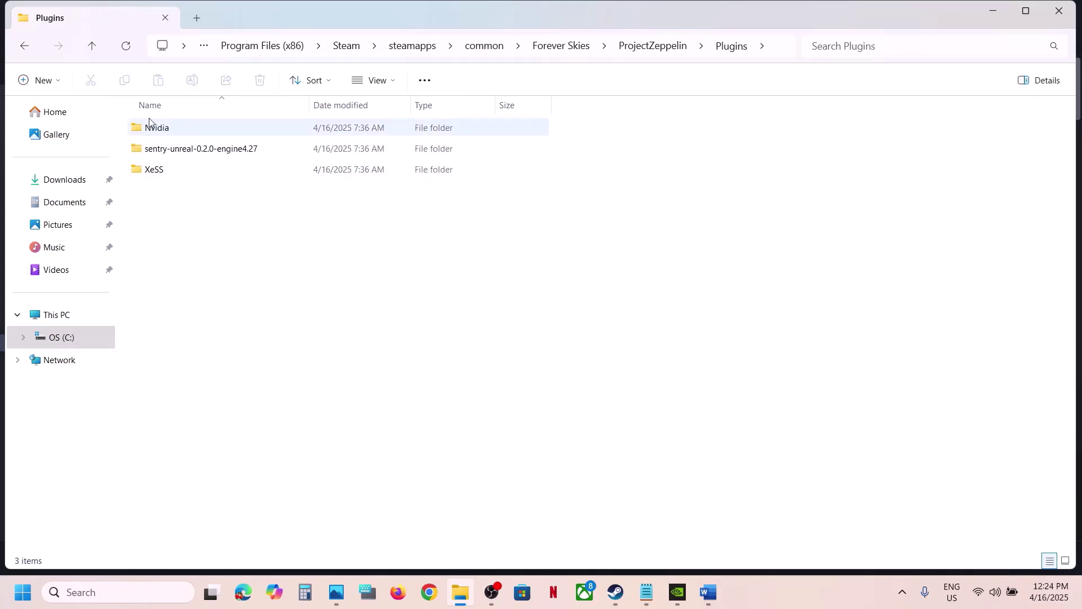
double_click(180, 132)
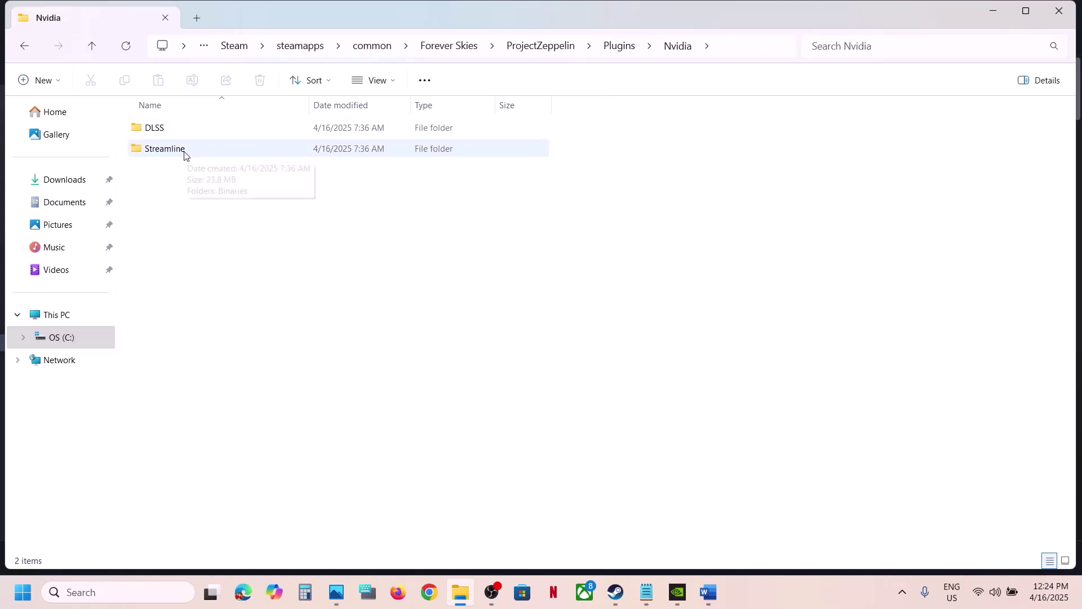
double_click(184, 155)
double_click(178, 134)
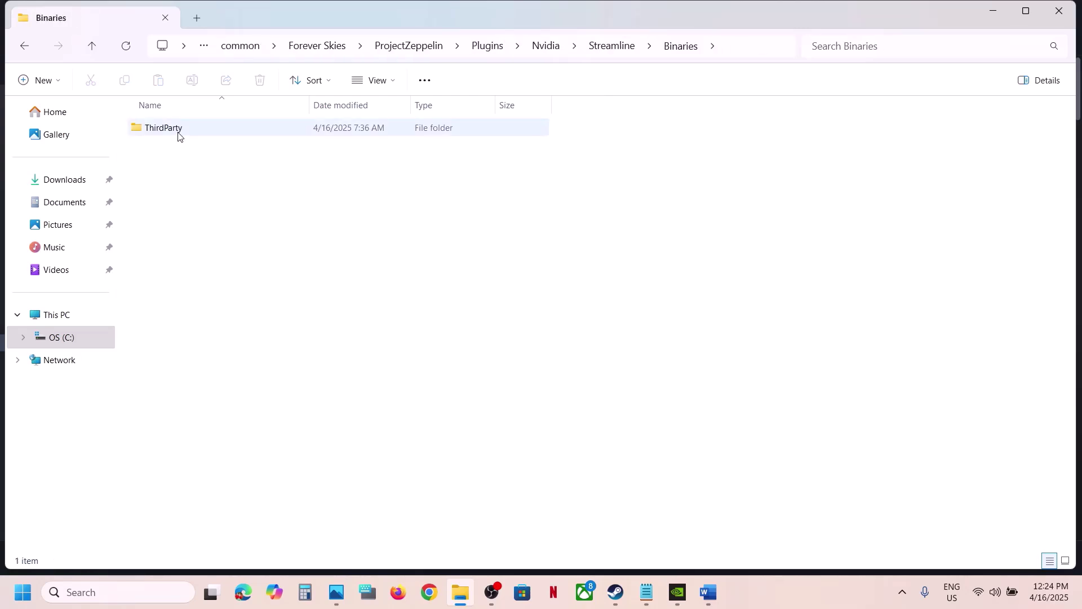
double_click(179, 134)
double_click(180, 134)
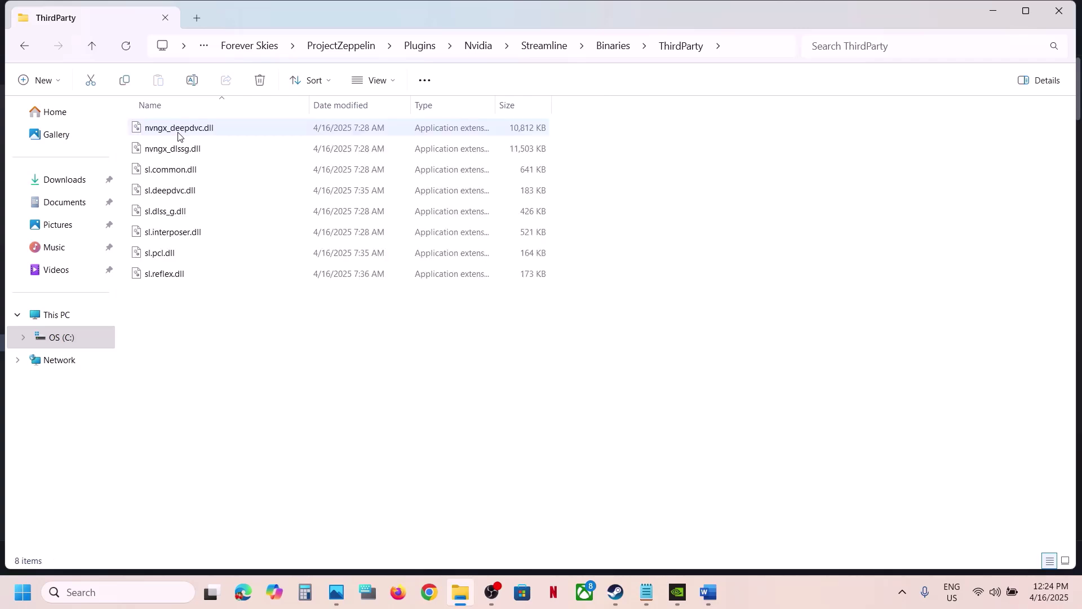
- Copy sl.pcl.dll from the Win64 folder to the desktop as a backup and place it in an empty area
left_click(152, 259)
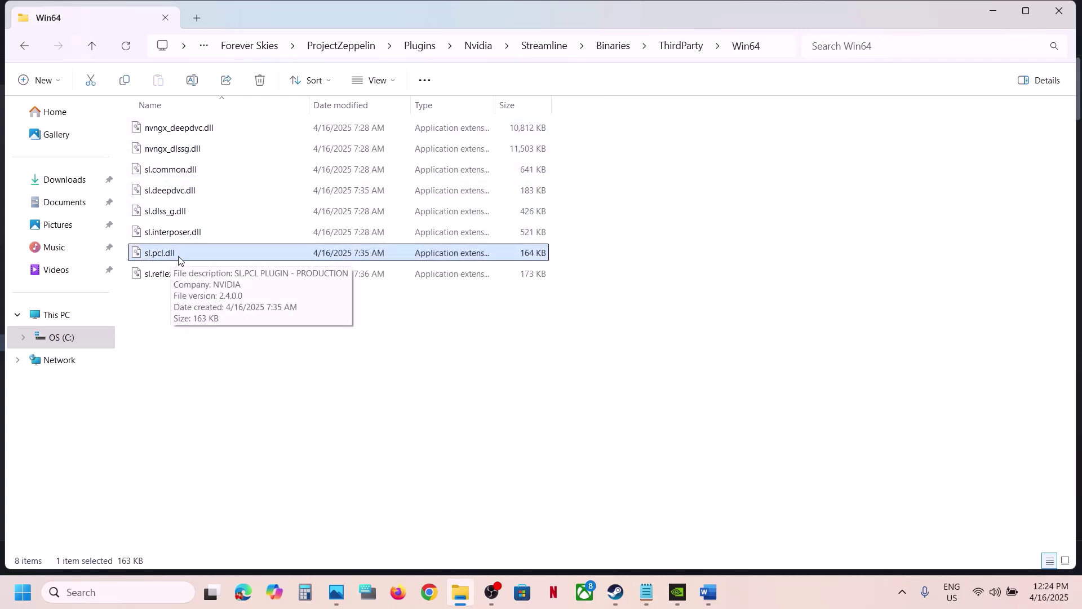
right_click(179, 260)
left_click(245, 231)
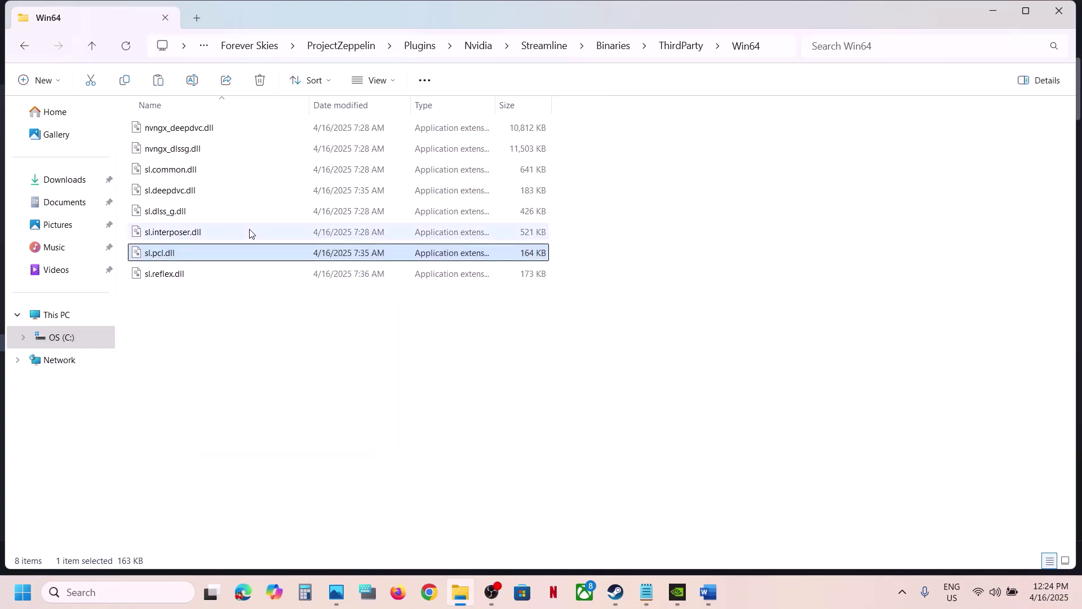
key("super+d")
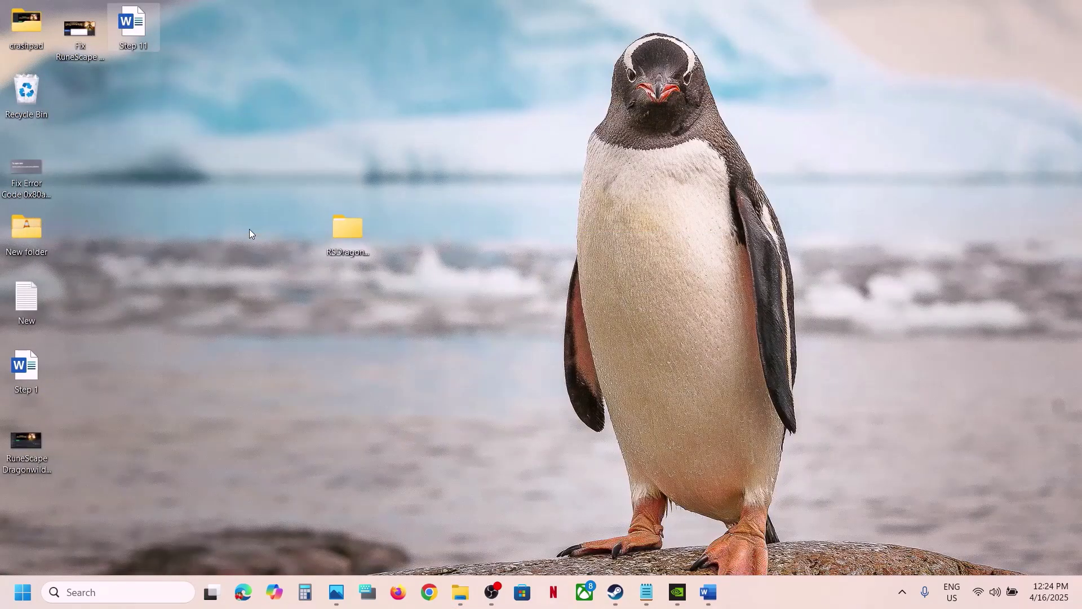
key("ctrl+v")
left_click_drag(31, 516, 292, 149)
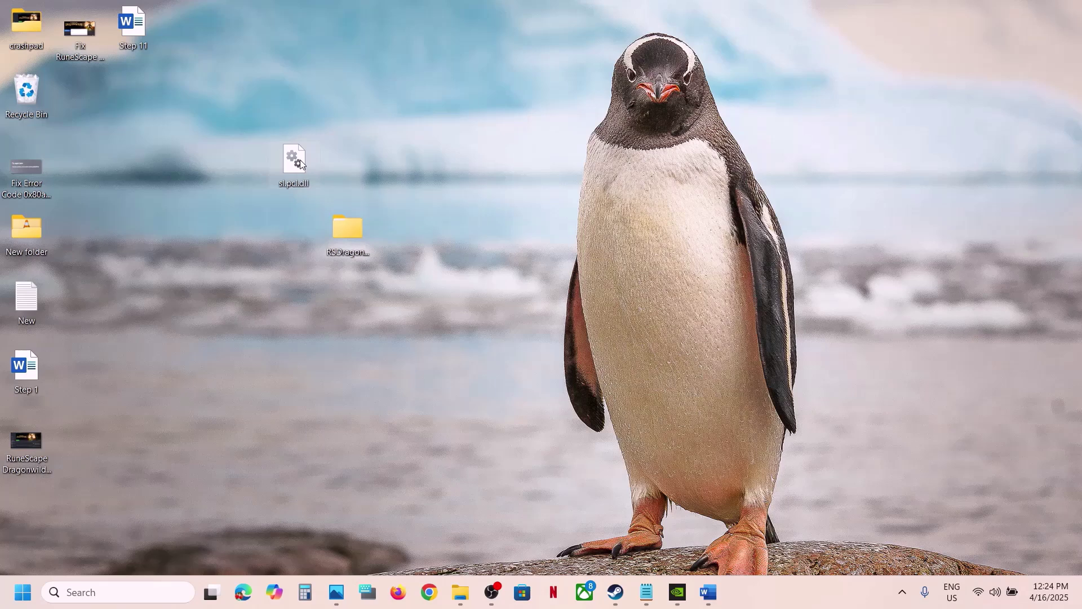
- Return to File Explorer and delete sl.pcl.dll from the game's Win64 folder
left_click(461, 593)
right_click(180, 259)
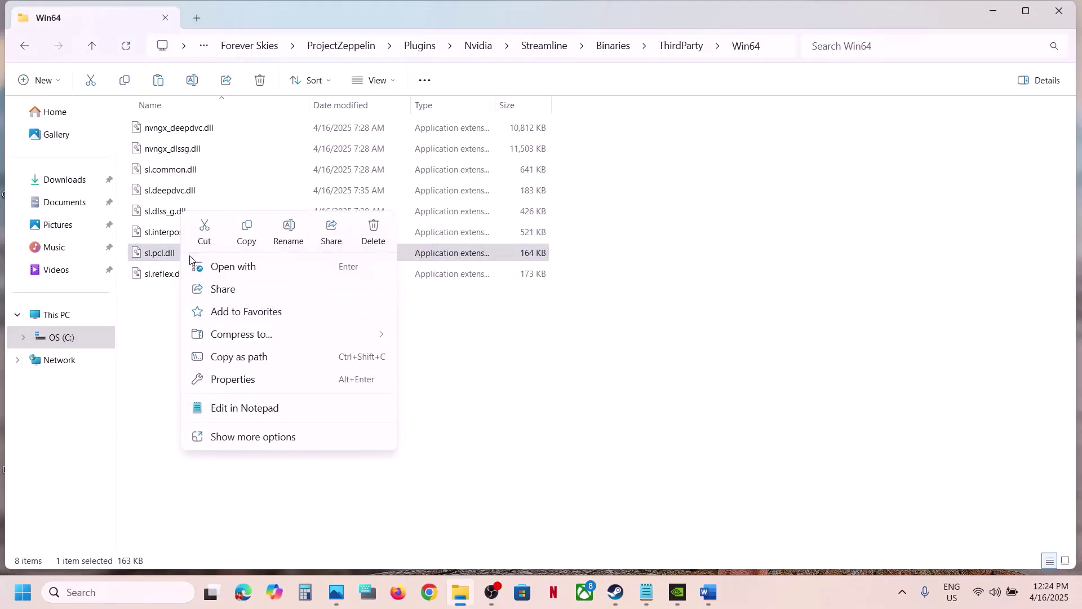
left_click(373, 233)
- Check the backup on the desktop, switch to the Word document and highlight "verify the game files" in Step 1
left_click(616, 592)
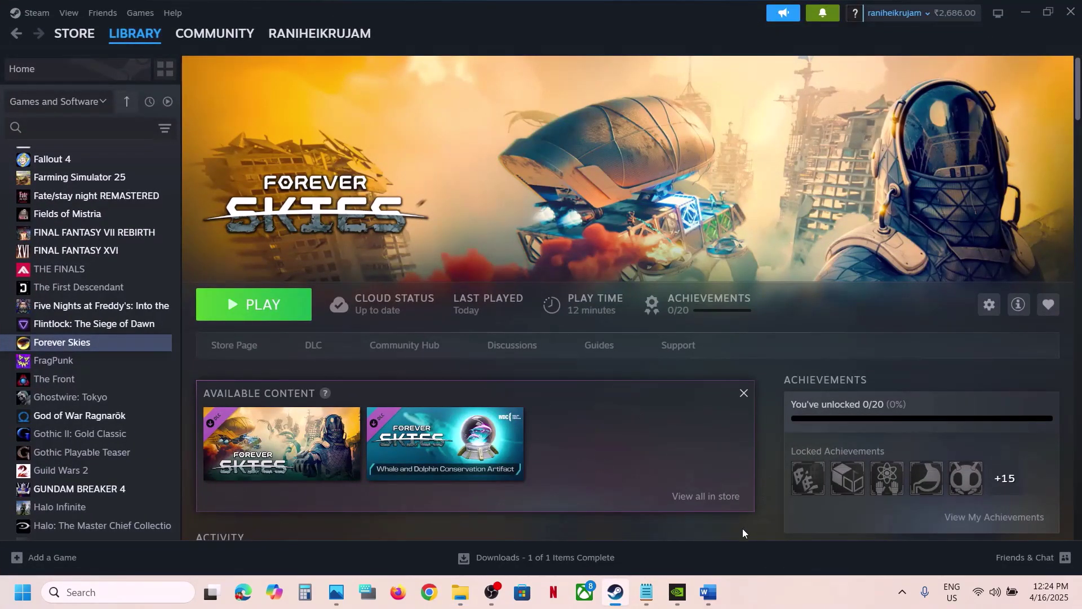
key("super+d")
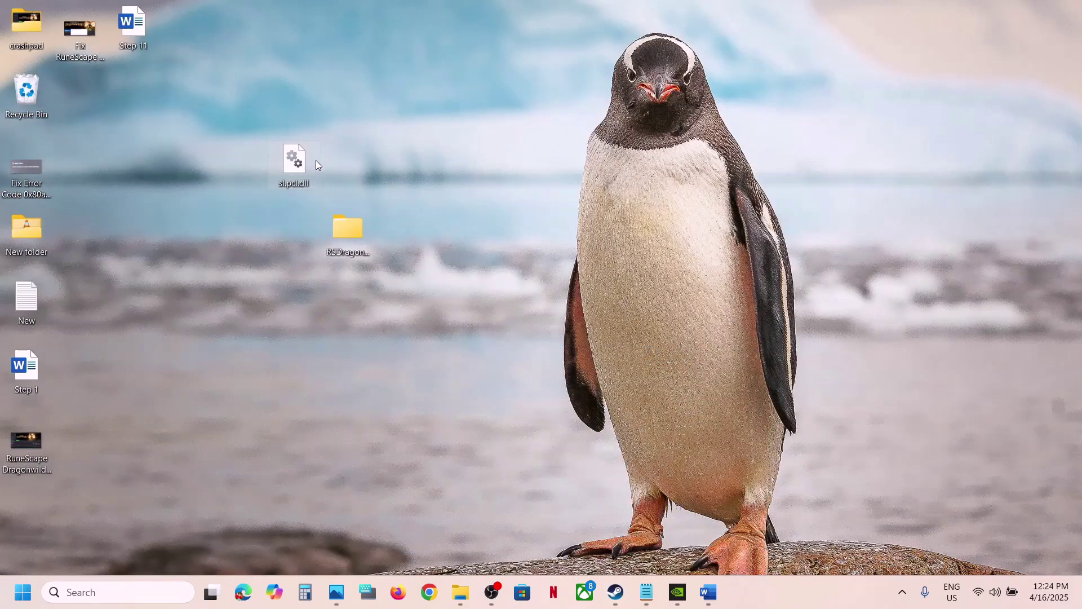
left_click(618, 604)
left_click(709, 592)
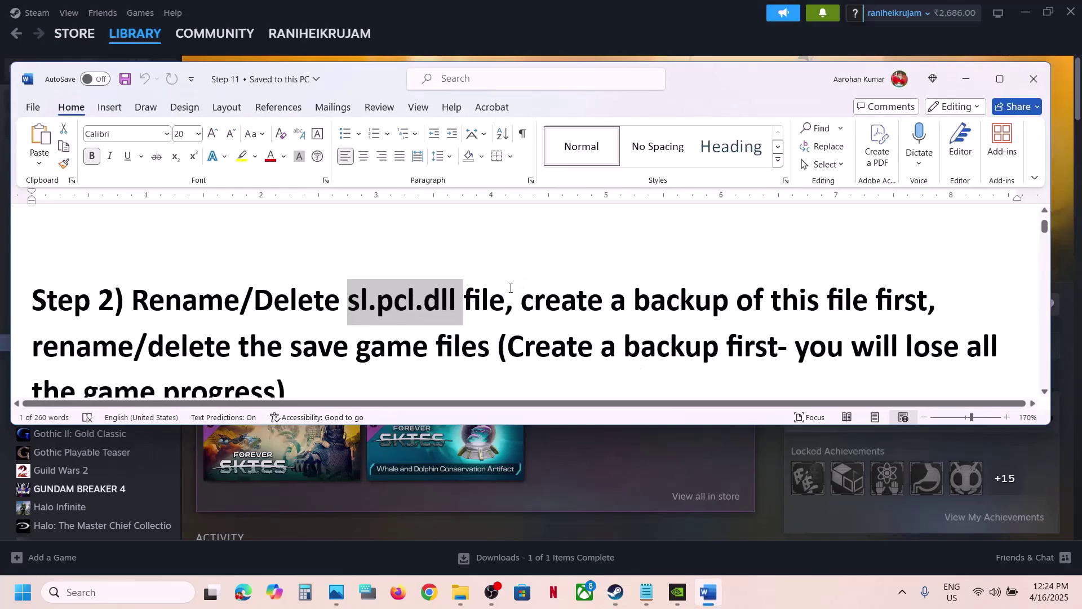
scroll(511, 288, "up", 1)
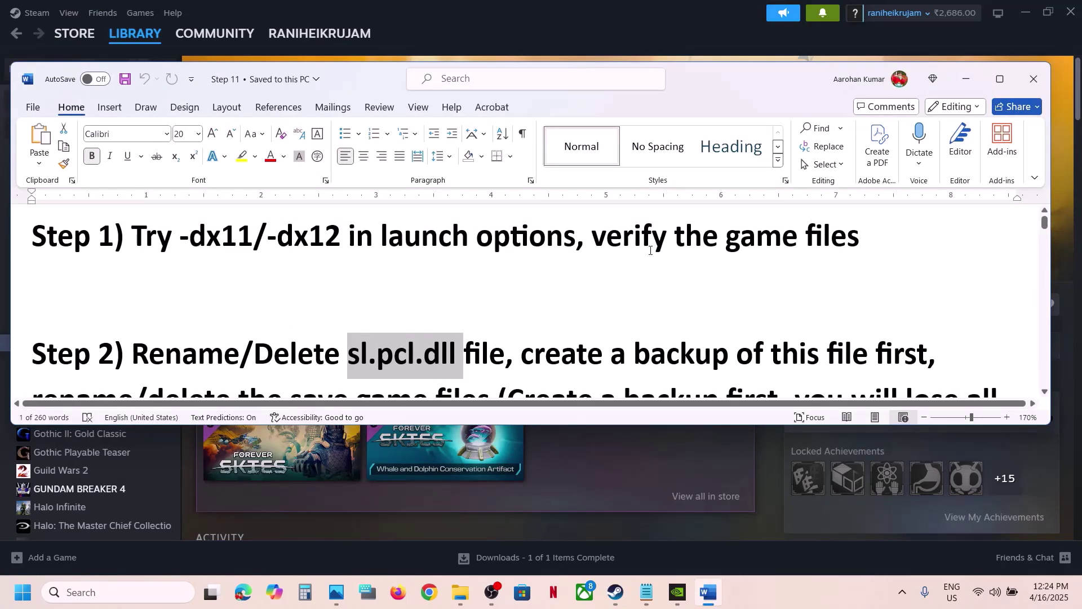
left_click_drag(626, 239, 862, 243)
- In Steam, view the Installed Files properties of Forever Skies with the file integrity verification option, and close them
left_click(663, 14)
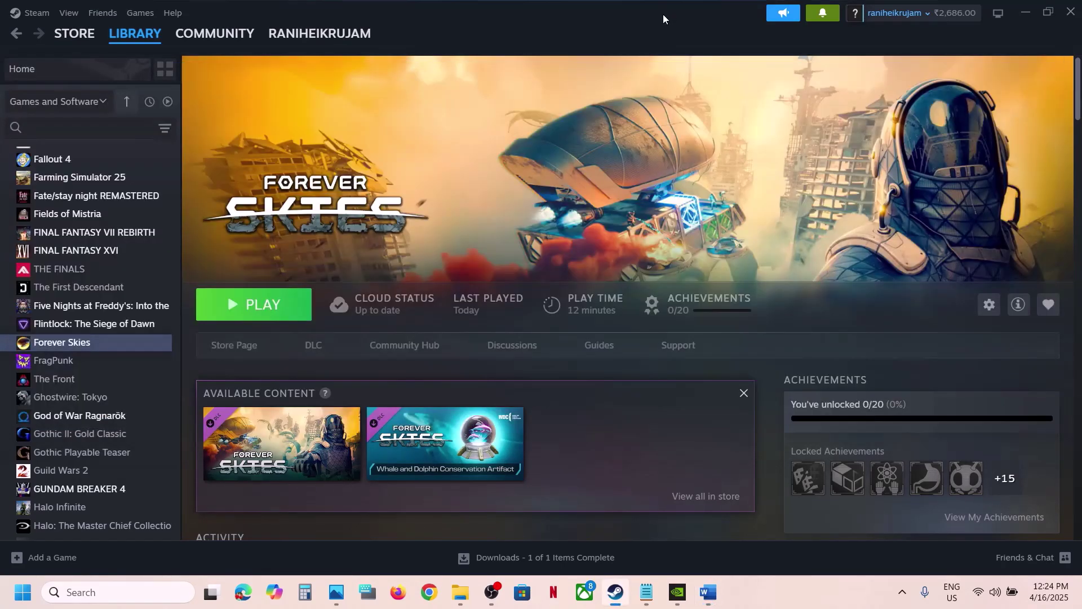
right_click(98, 352)
left_click(126, 453)
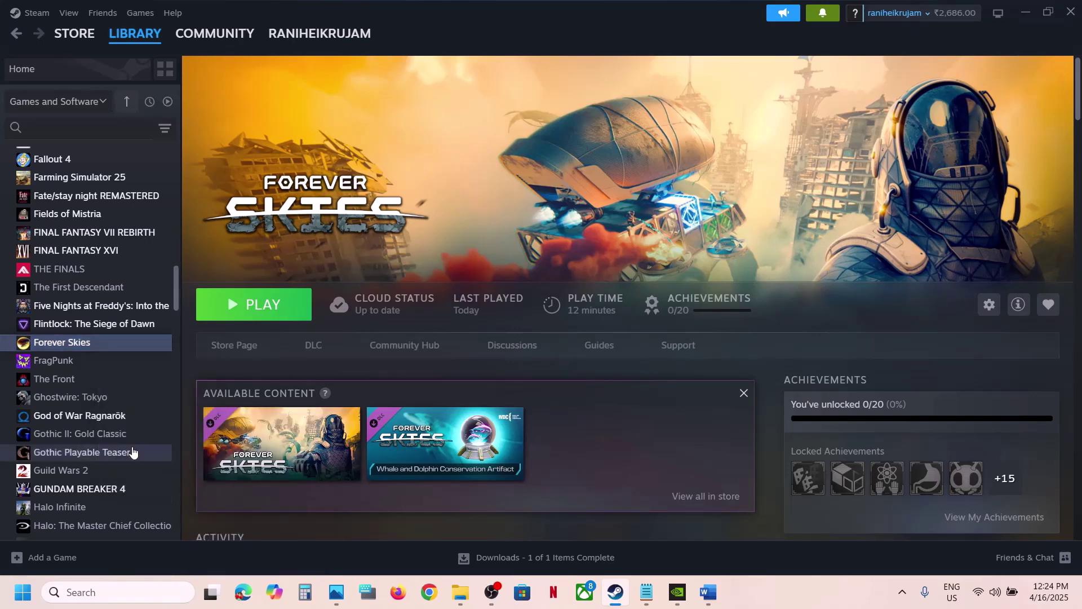
left_click(268, 197)
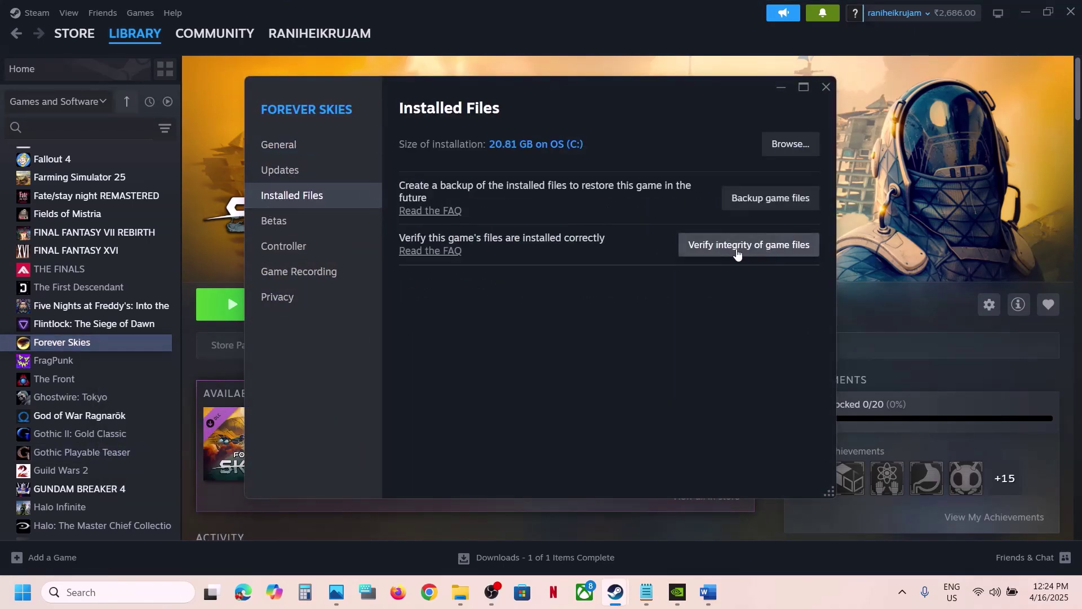
left_click(826, 87)
- Switch to the Word document and review the Step 2 instructions on backing up and renaming or deleting the save game files
left_click(709, 591)
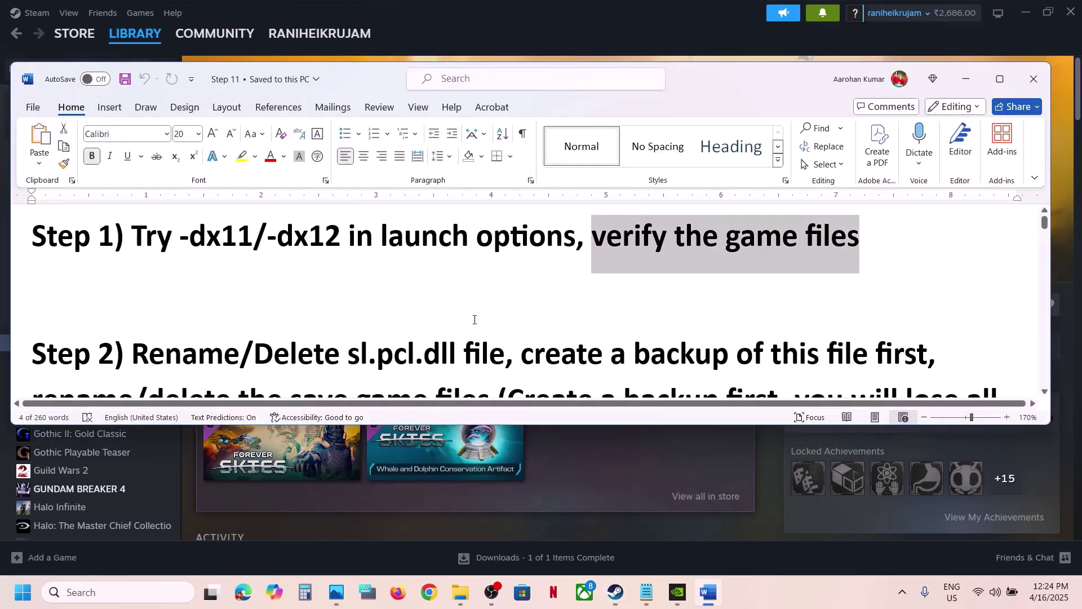
scroll(474, 320, "down", 3)
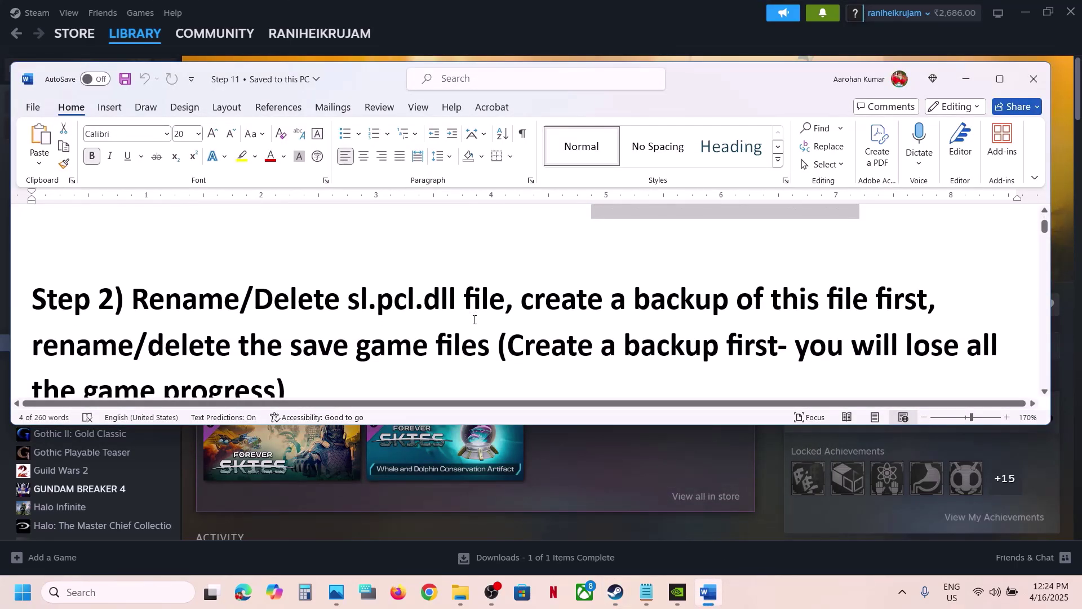
scroll(449, 325, "down", 2)
left_click_drag(32, 304, 447, 314)
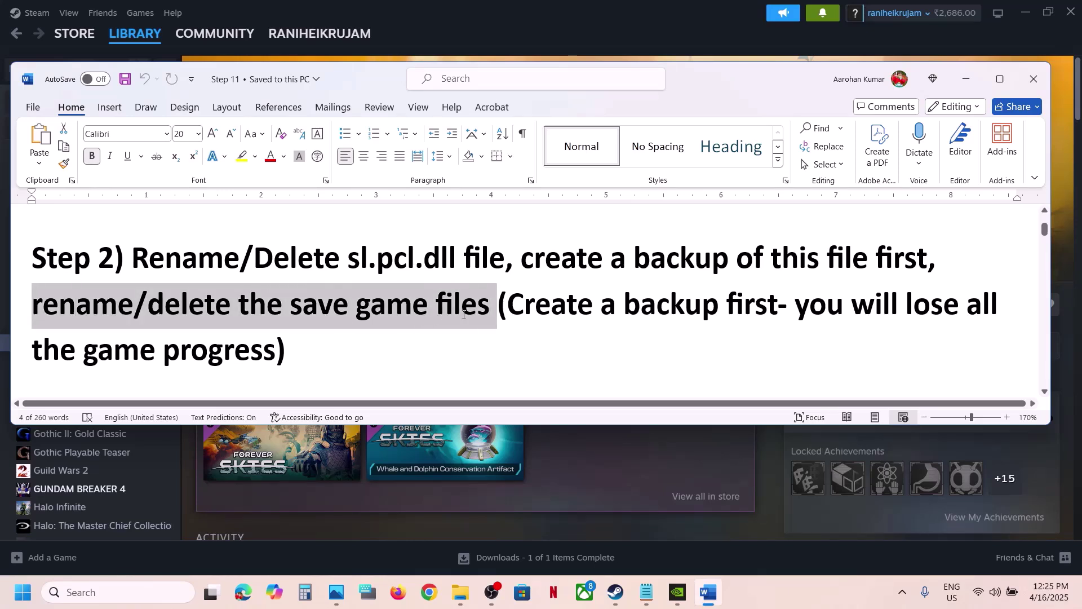
left_click(461, 313)
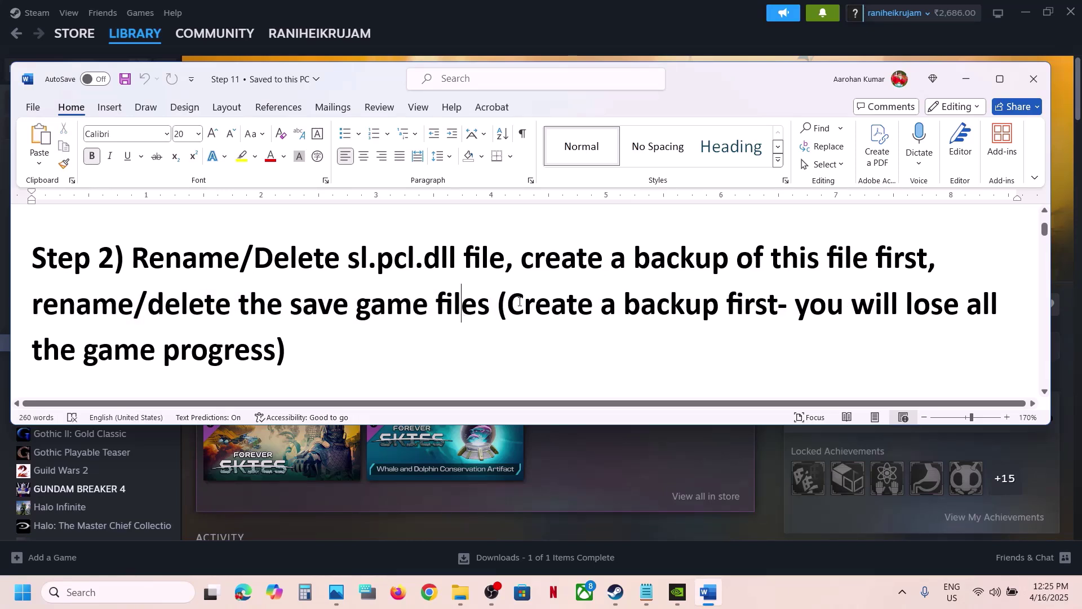
left_click_drag(509, 307, 725, 310)
left_click_drag(796, 312, 267, 354)
left_click(266, 347)
left_click_drag(131, 312, 435, 311)
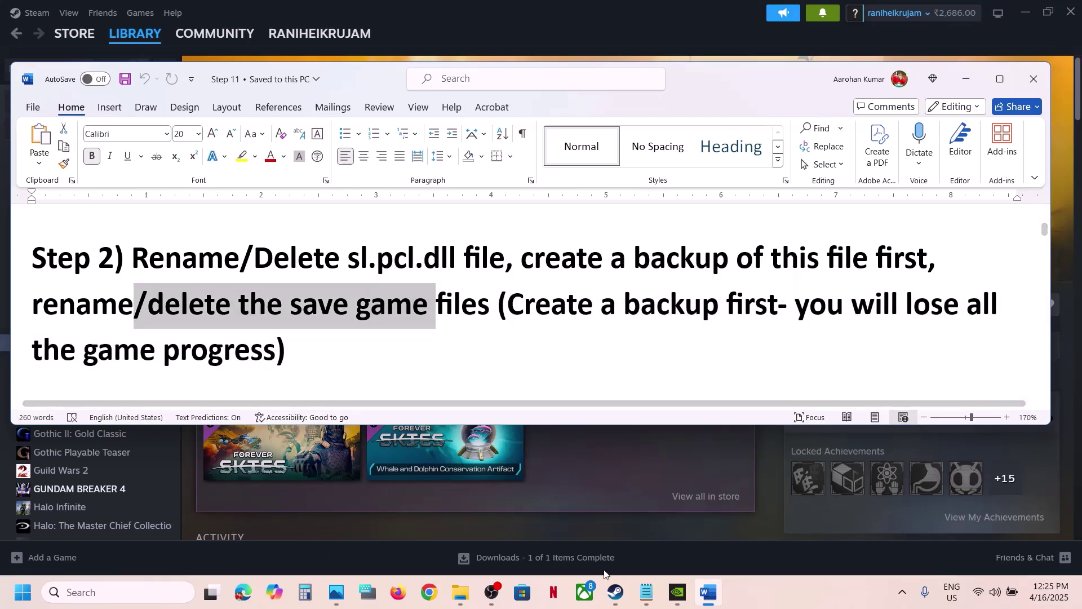
- Switch to File Explorer, go to the Users folder on drive C, open the user's profile folder and select AppData
left_click(460, 599)
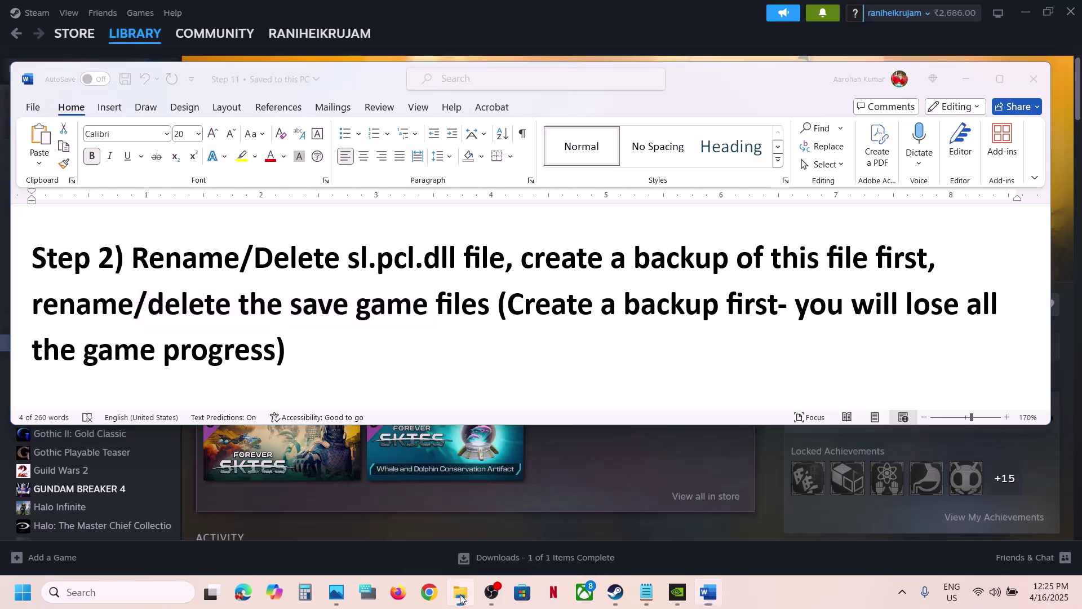
left_click(69, 316)
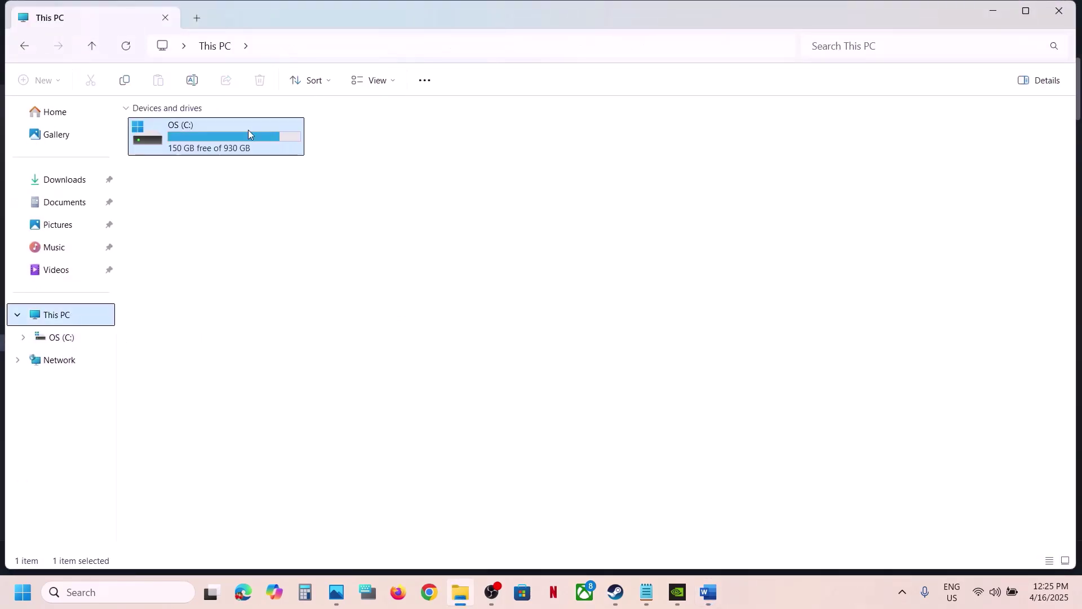
double_click(248, 131)
scroll(243, 317, "down", 3)
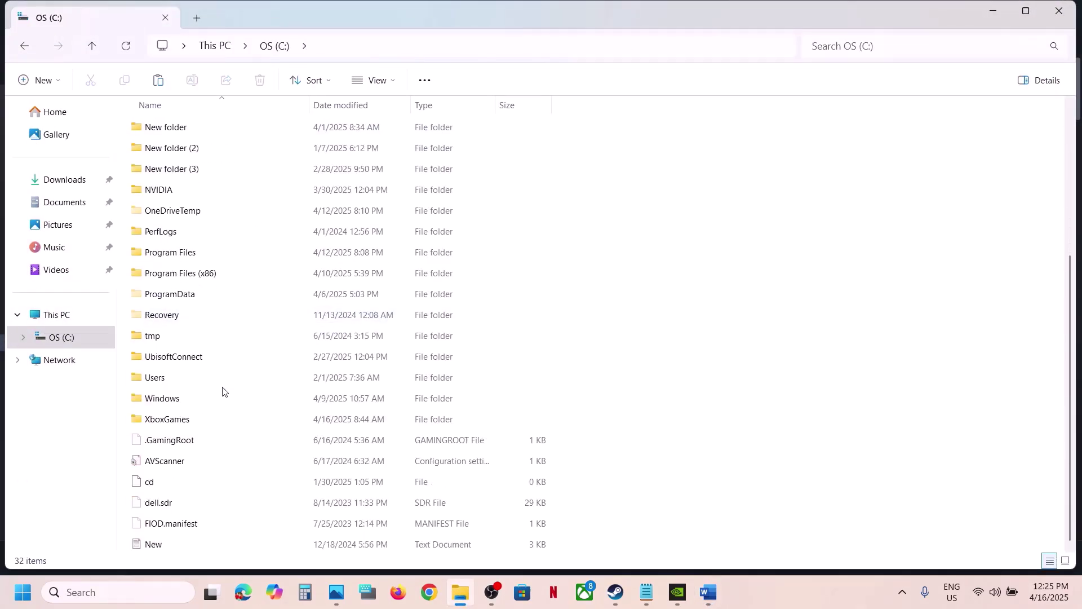
double_click(174, 379)
left_click(205, 133)
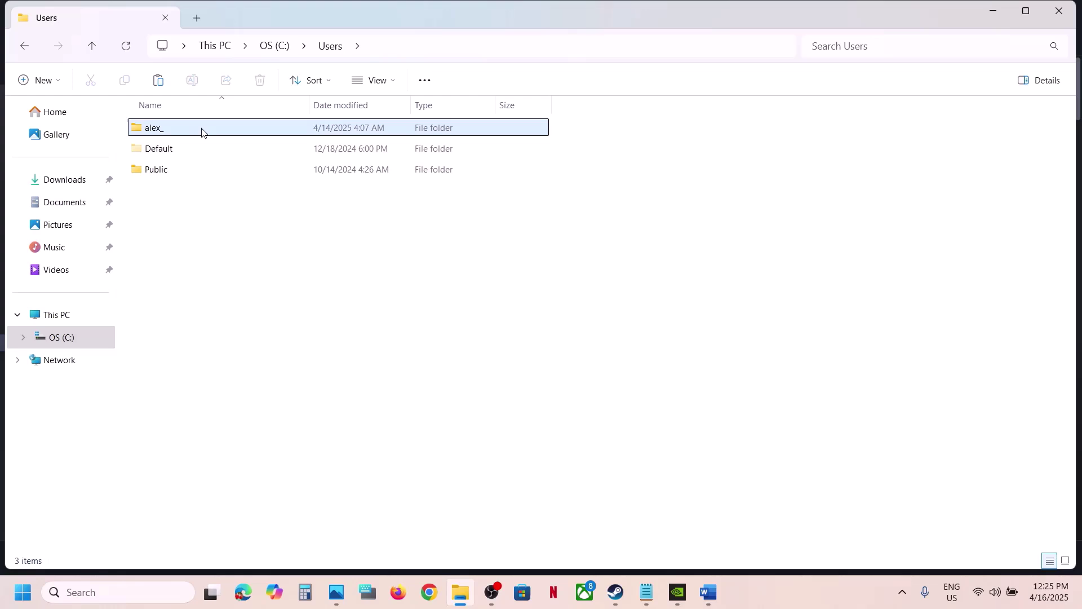
double_click(249, 133)
left_click(171, 276)
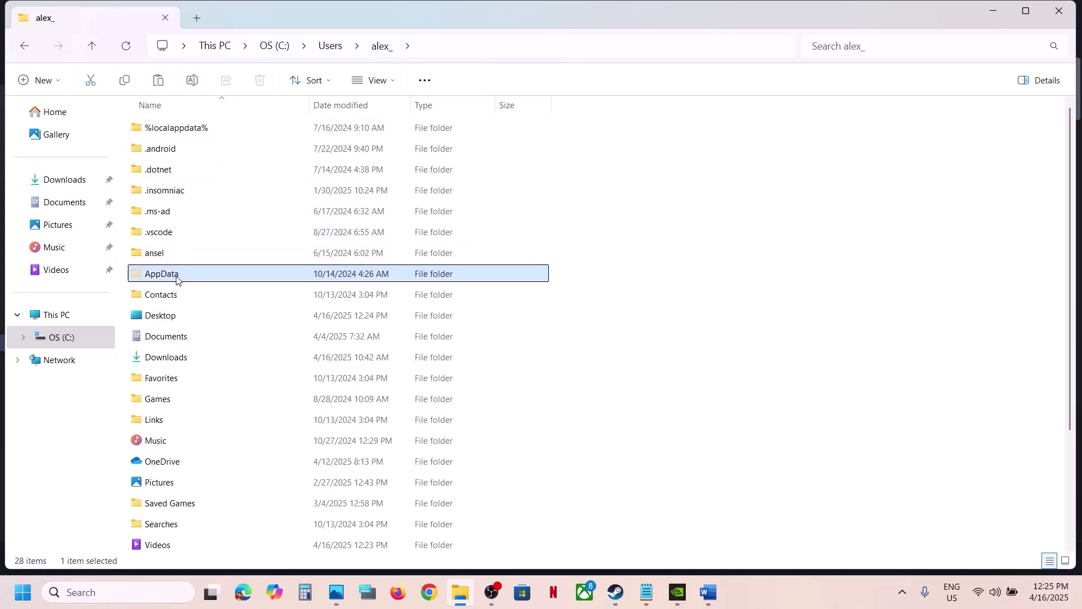
- Check the Hidden items display option in the profile folder and open AppData\Local
double_click(177, 278)
left_click(90, 50)
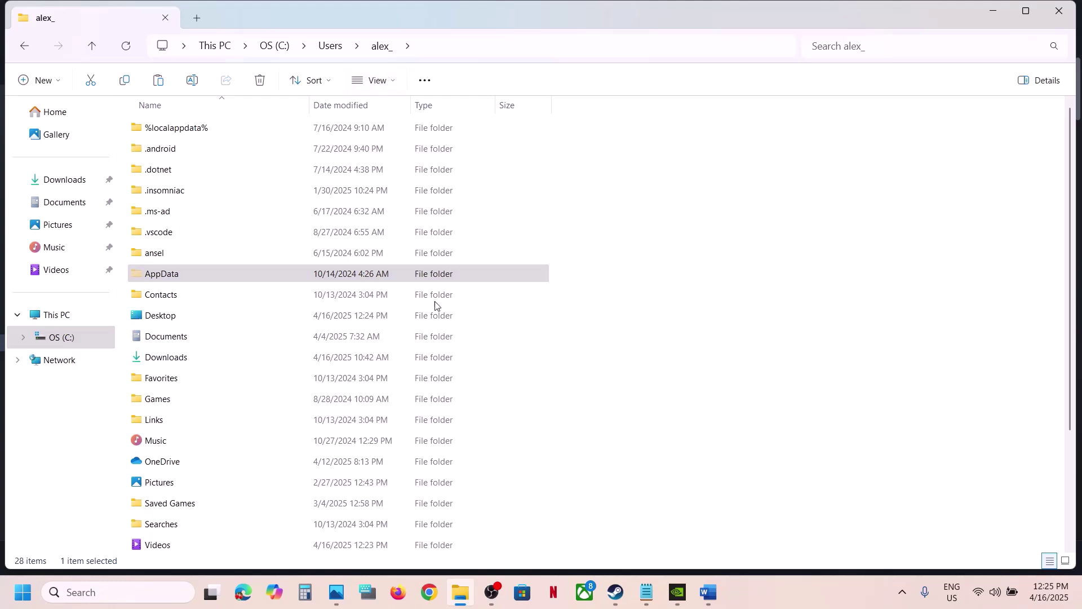
left_click(390, 90)
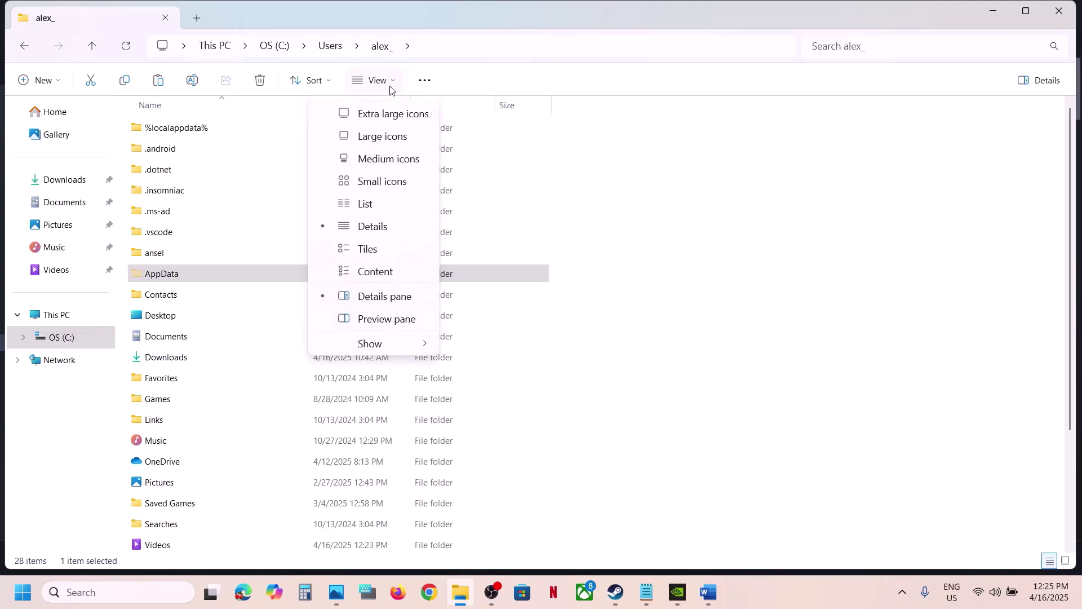
mouse_move(375, 344)
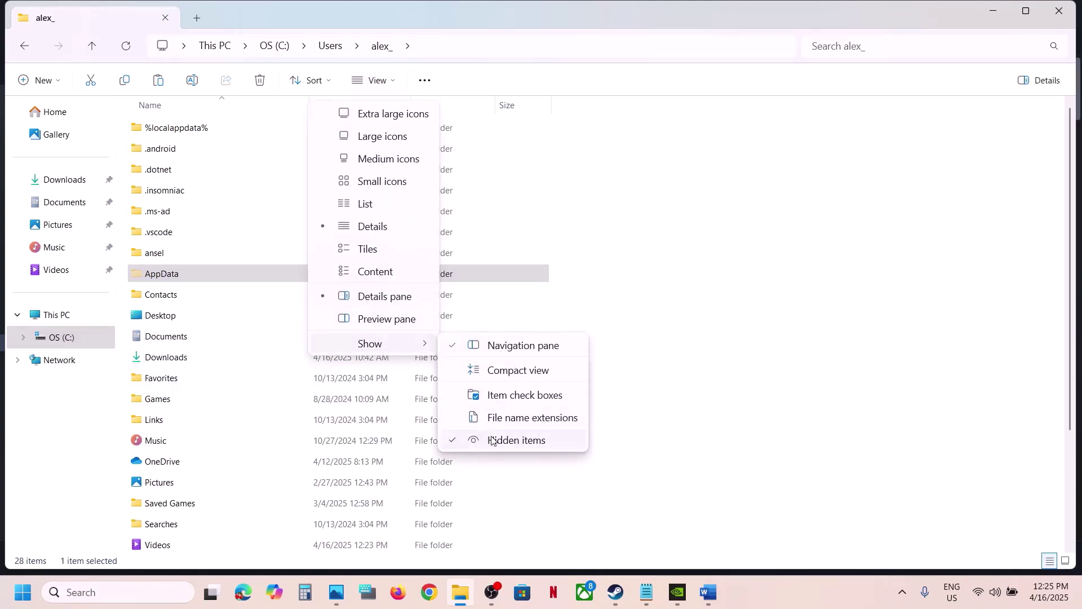
double_click(169, 273)
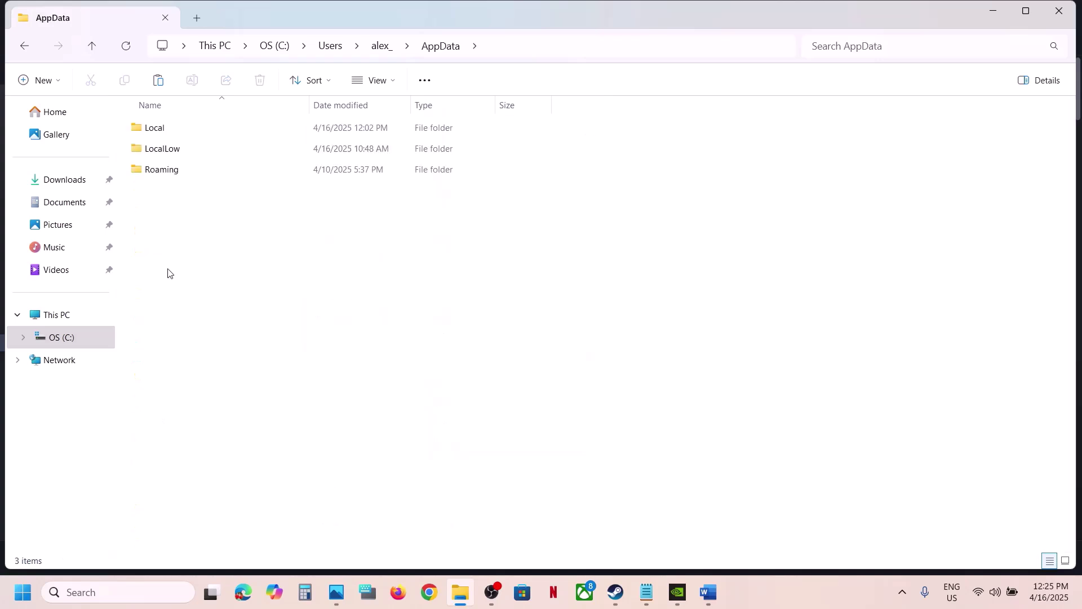
double_click(166, 128)
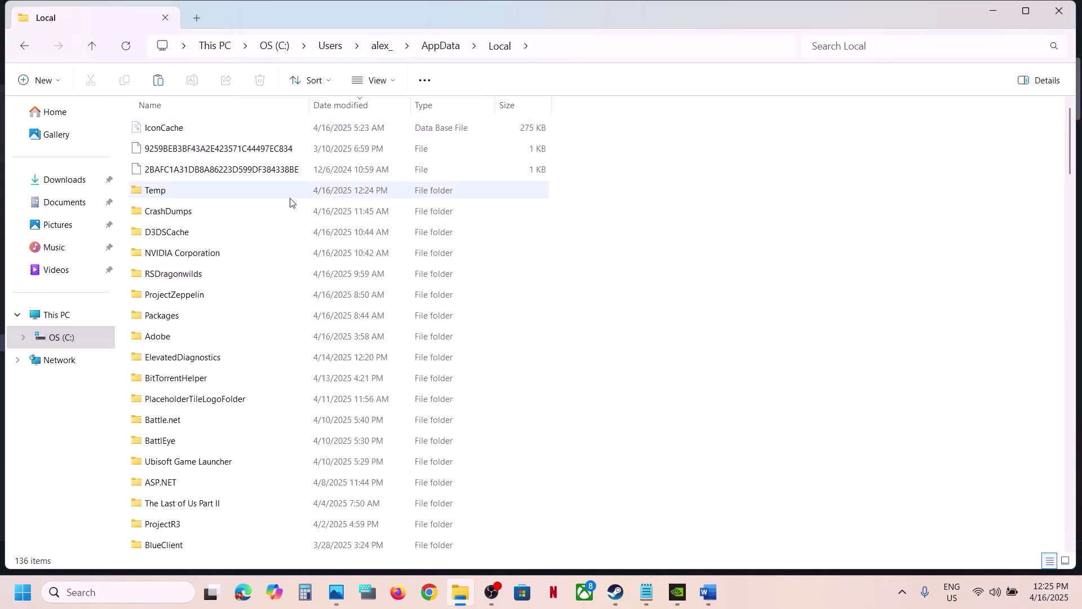
- Back up the ProjectZeppelin save folder by copying it to the desktop, and place the copy beside the RSDragonwilds folder
left_click(218, 295)
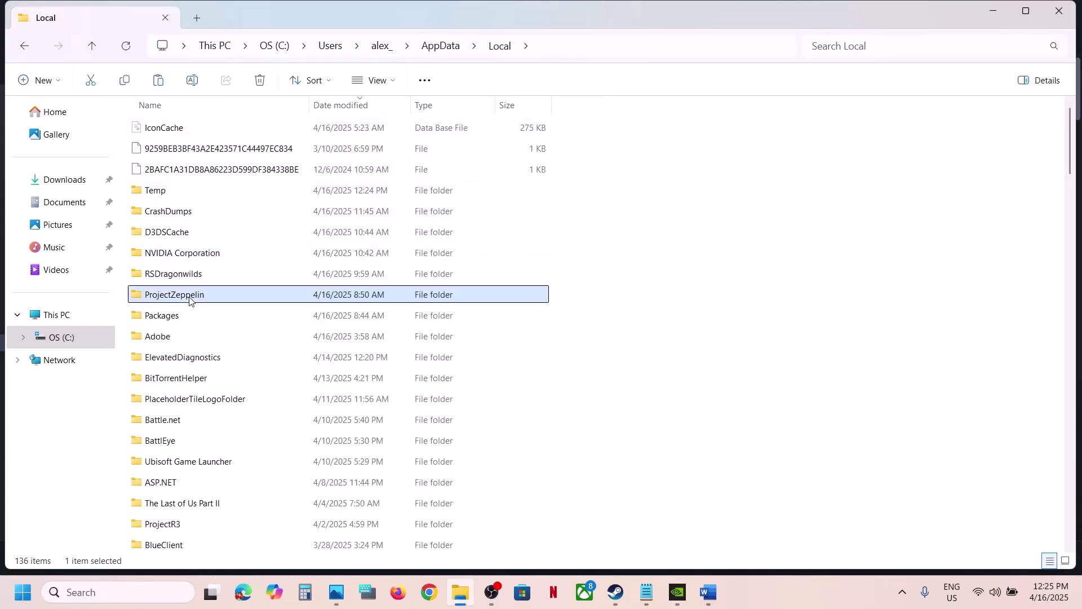
right_click(225, 299)
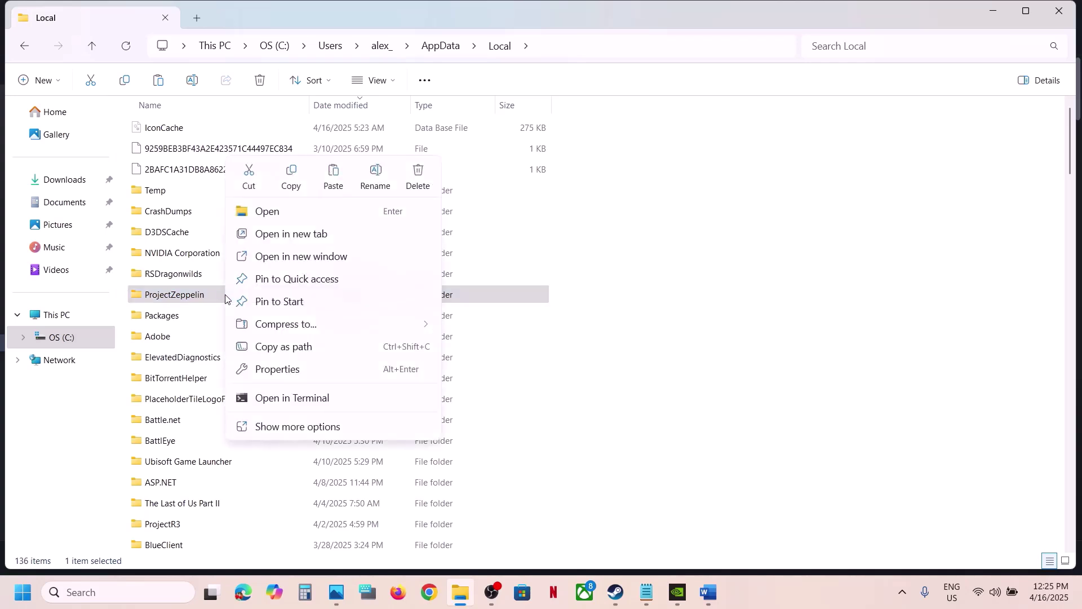
left_click(292, 175)
key("super+d")
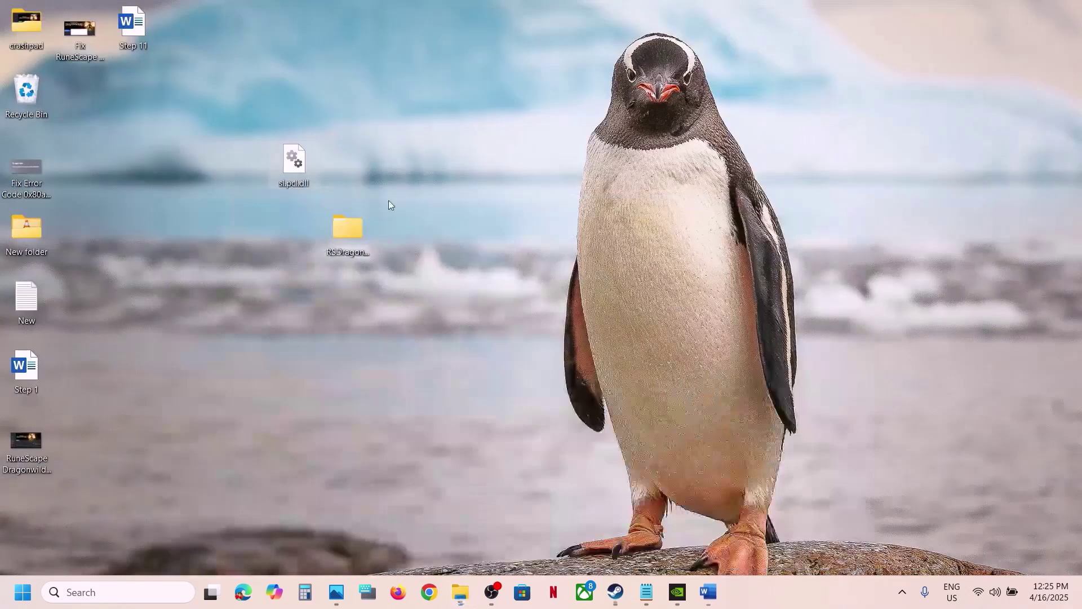
key("ctrl+v")
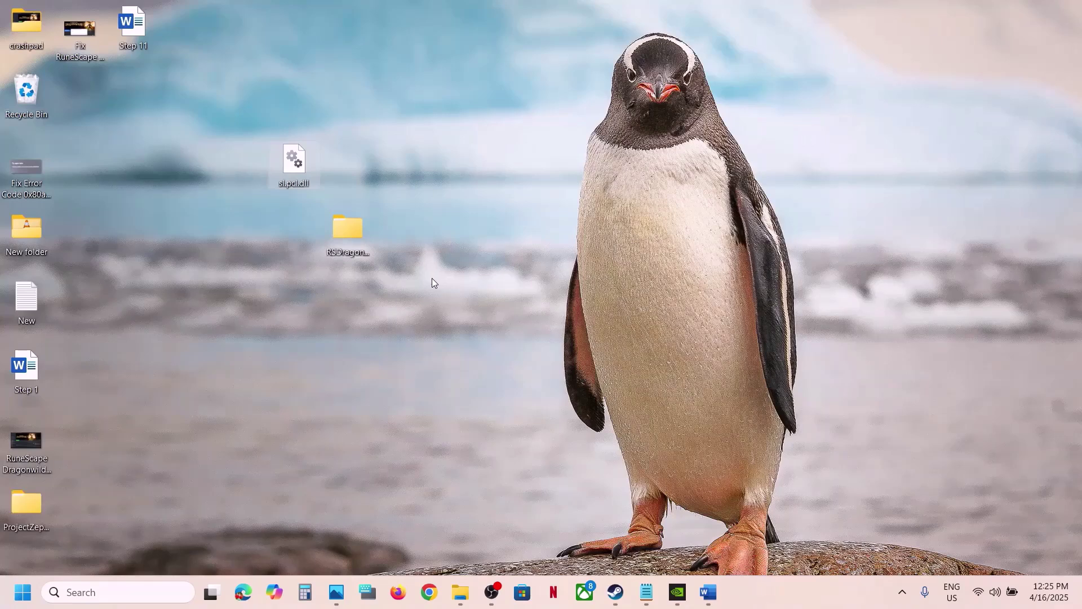
left_click_drag(26, 507, 471, 232)
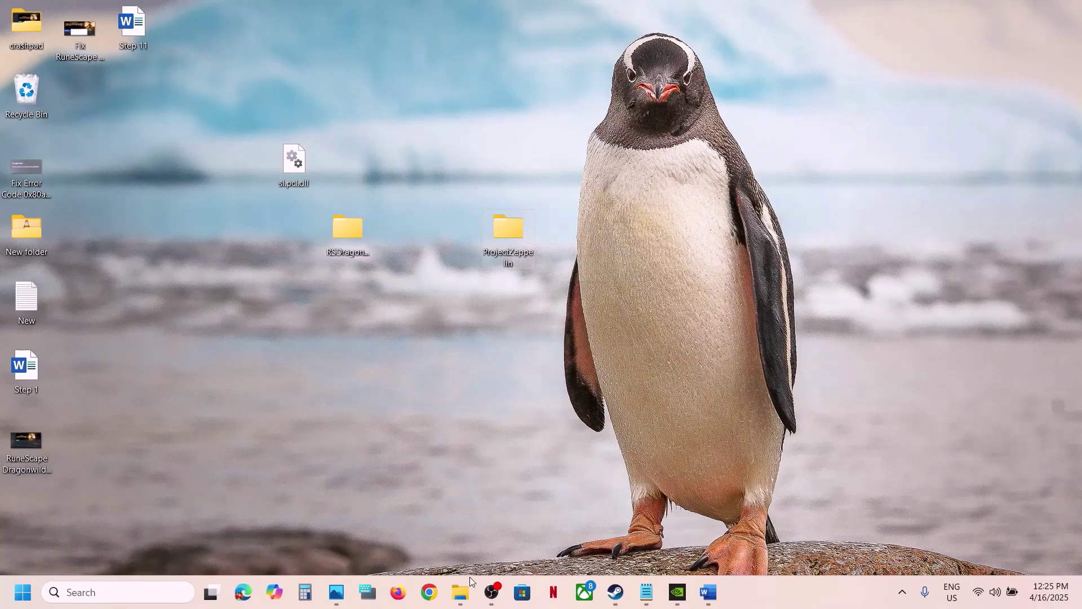
- Return to the Local folder and rename the original ProjectZeppelin folder as ProjectZeppelin.old
left_click(461, 591)
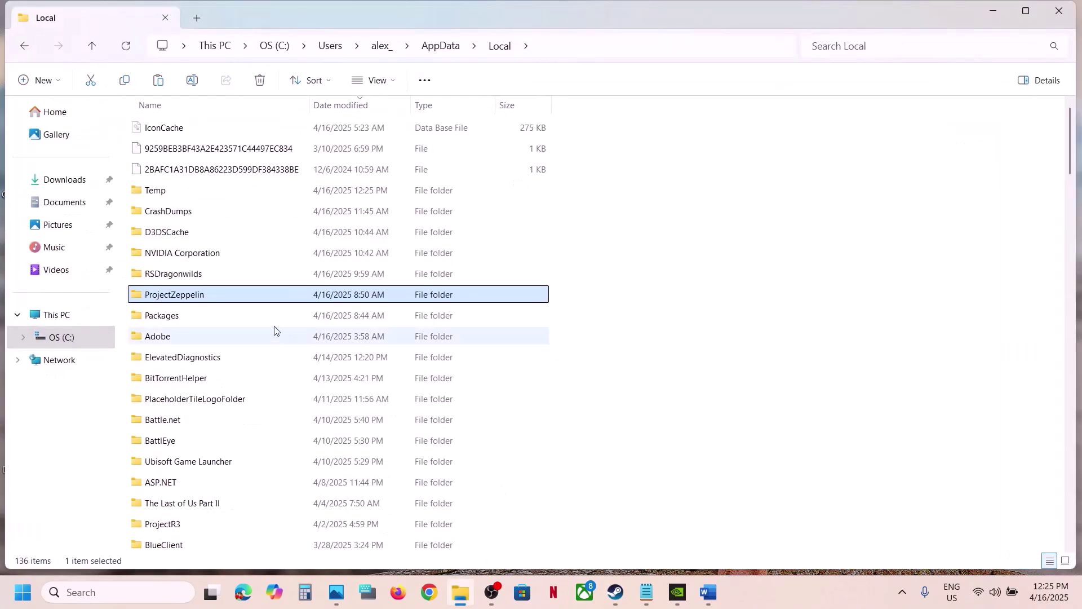
right_click(214, 301)
left_click(363, 177)
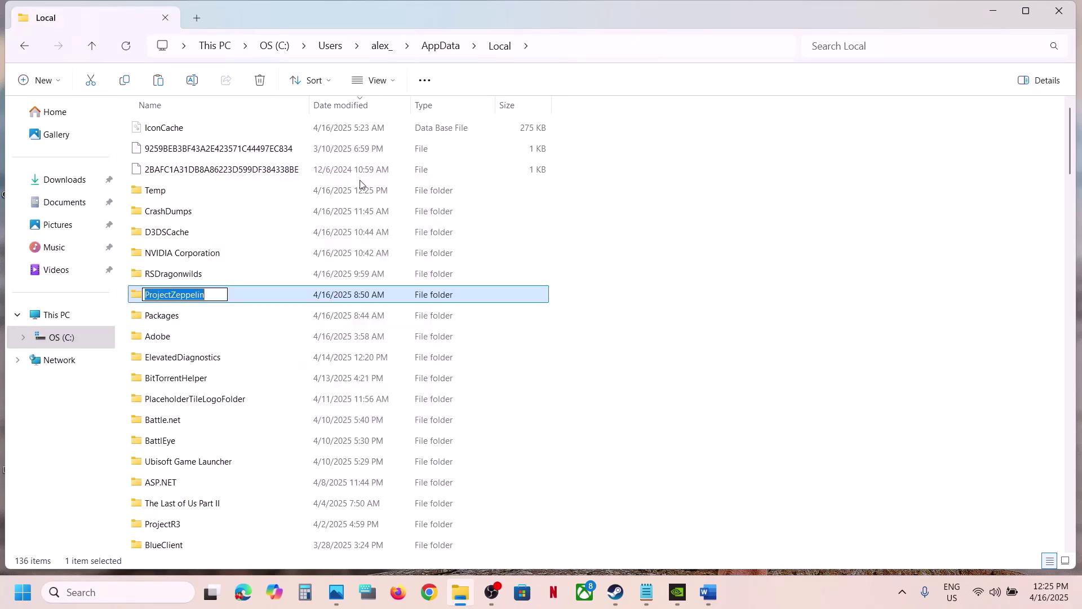
left_click(219, 294)
type(".old")
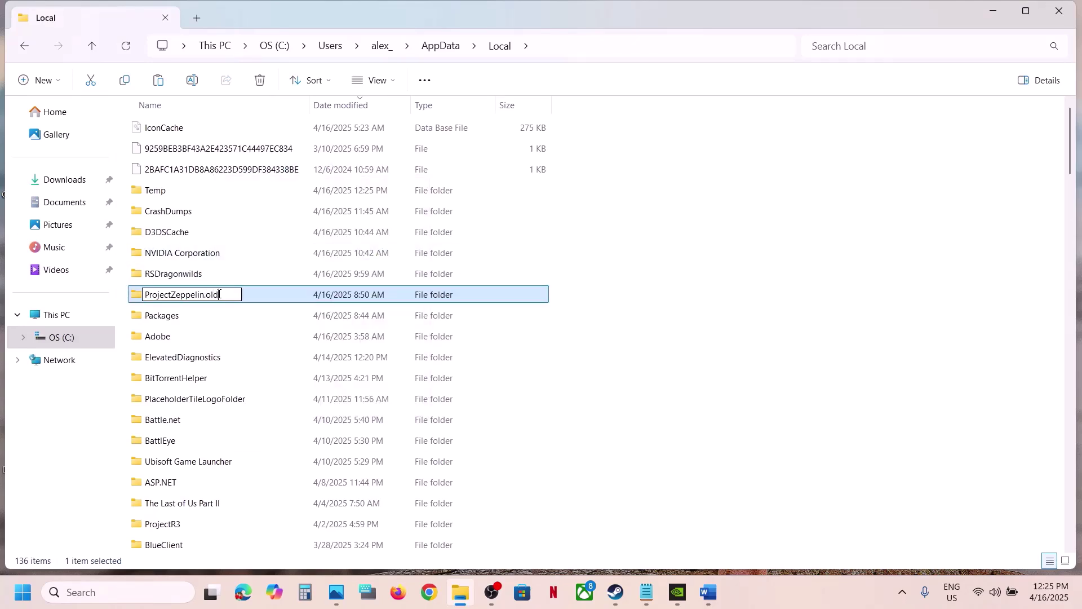
left_click(791, 367)
- Switch via Steam to the Word document and highlight "Close third-party audio software" in Step 3
left_click(616, 591)
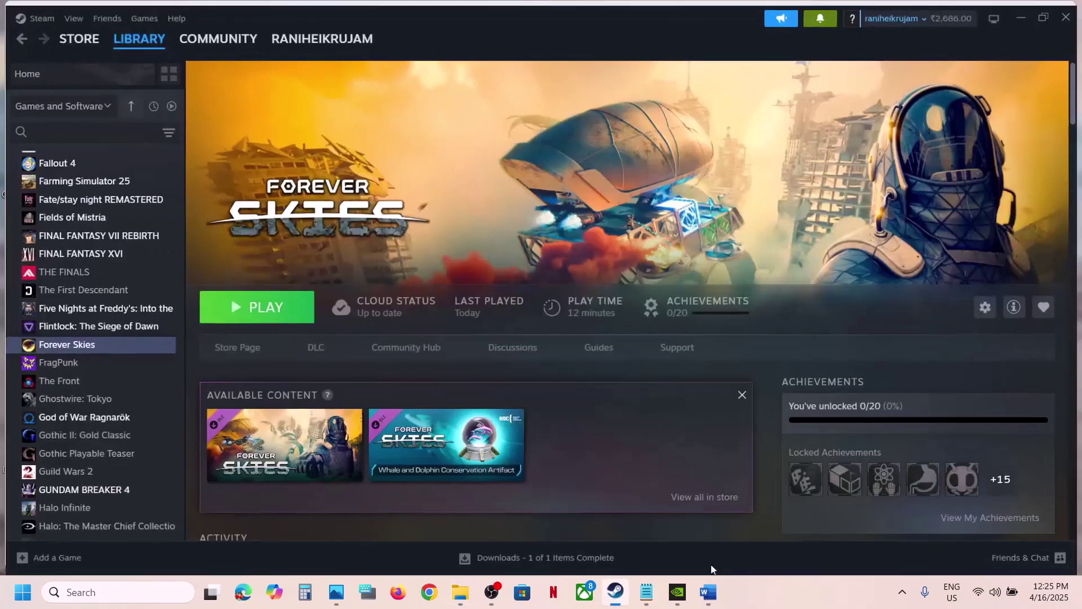
left_click(717, 593)
scroll(517, 309, "down", 3)
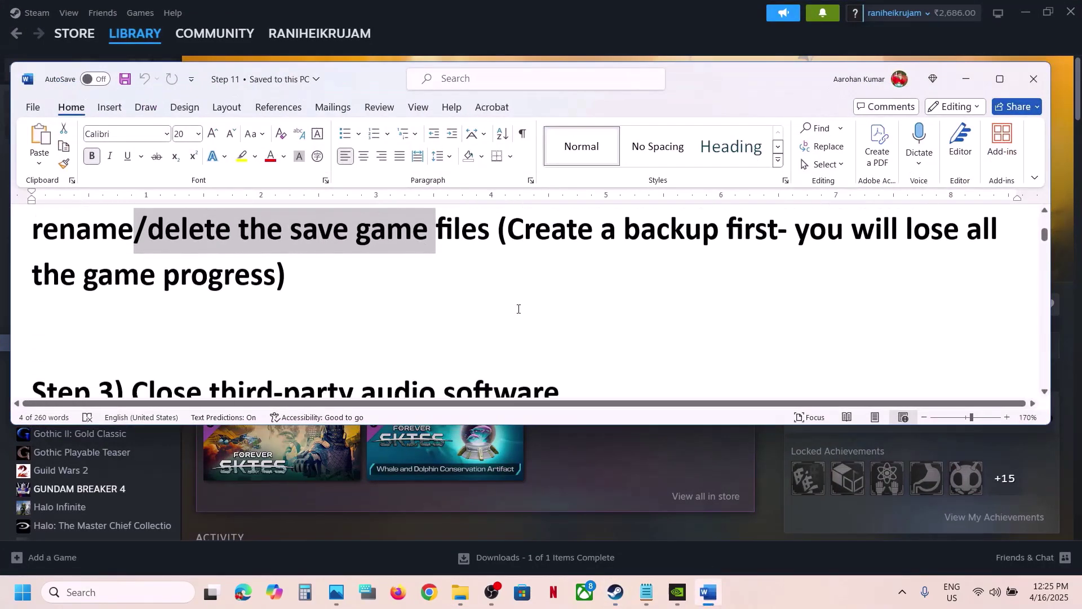
mouse_move(163, 336)
left_mouse_down()
mouse_move(580, 331)
mouse_move(218, 306)
mouse_move(165, 329)
left_mouse_up()
left_click(580, 331)
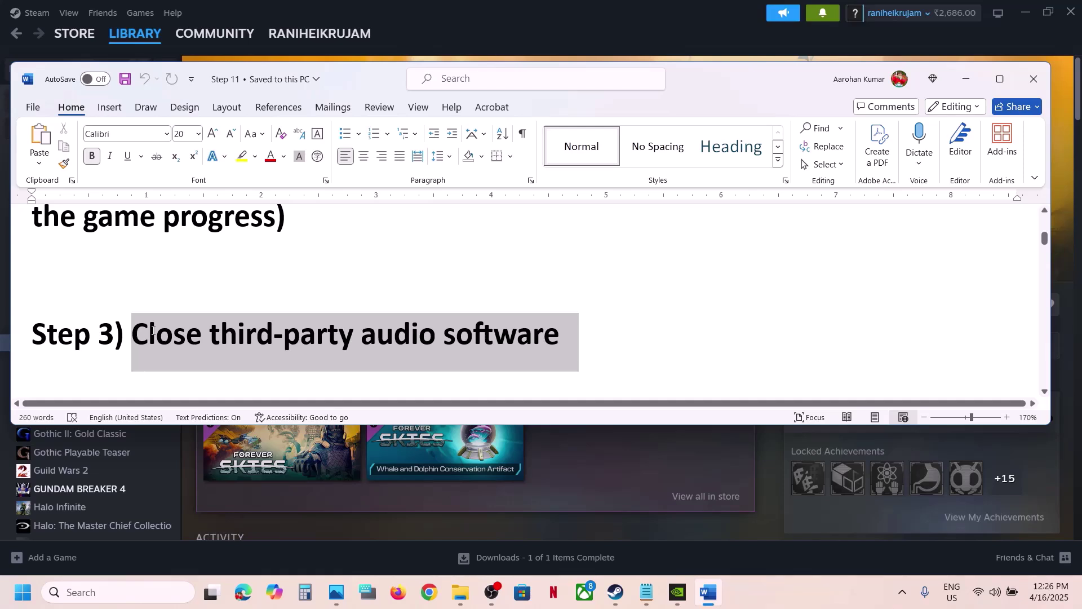
- Review Step 4 by highlighting "Allow the game exe file to your antivirus program" and "Windows Security and Firewall" separately
scroll(153, 331, "down", 4)
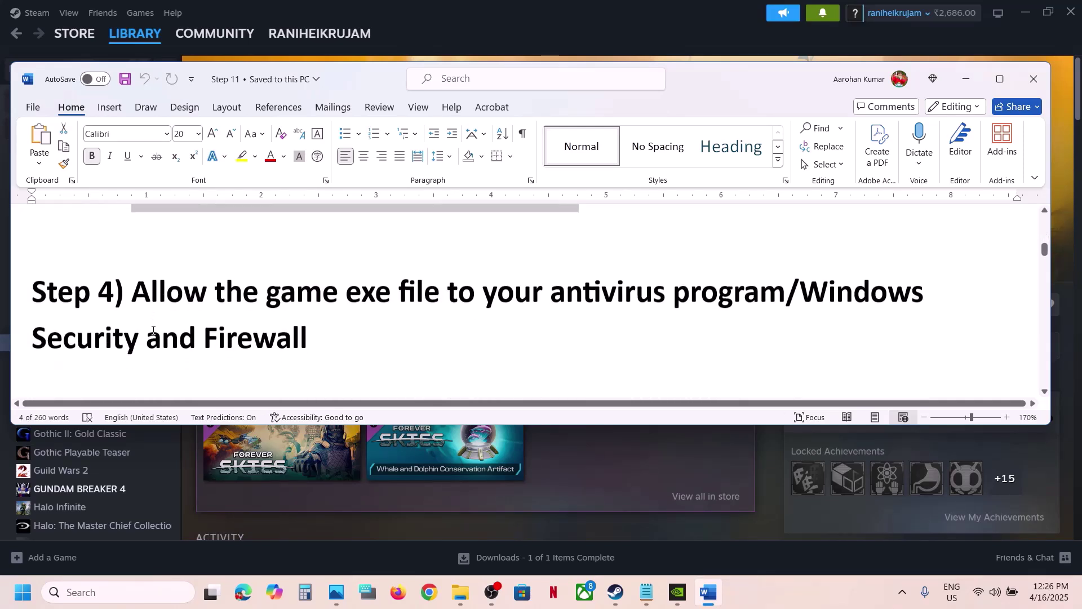
left_click_drag(137, 290, 784, 291)
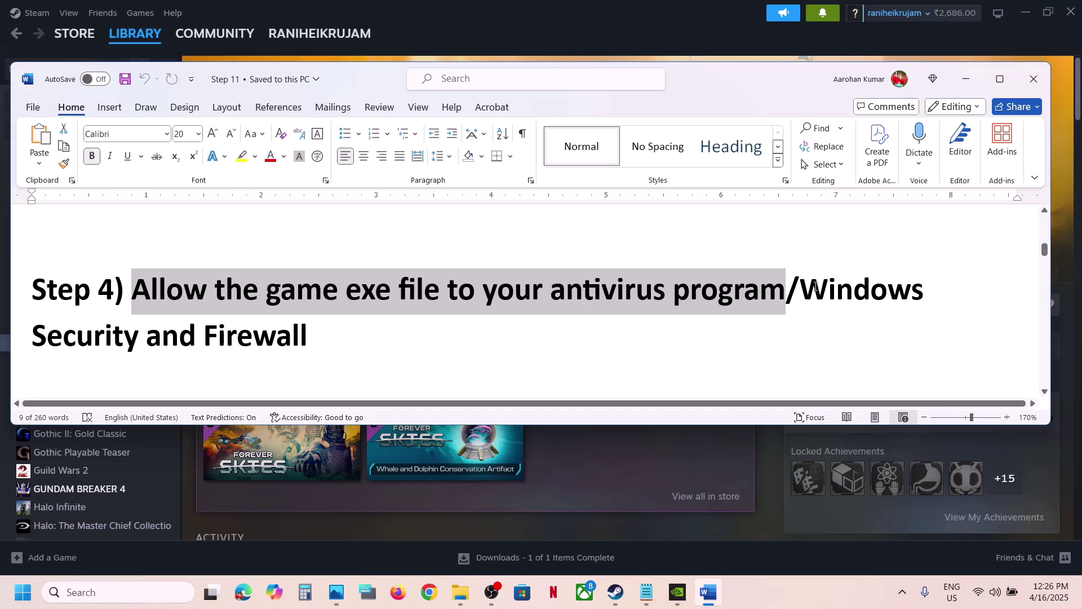
left_click_drag(805, 290, 705, 316)
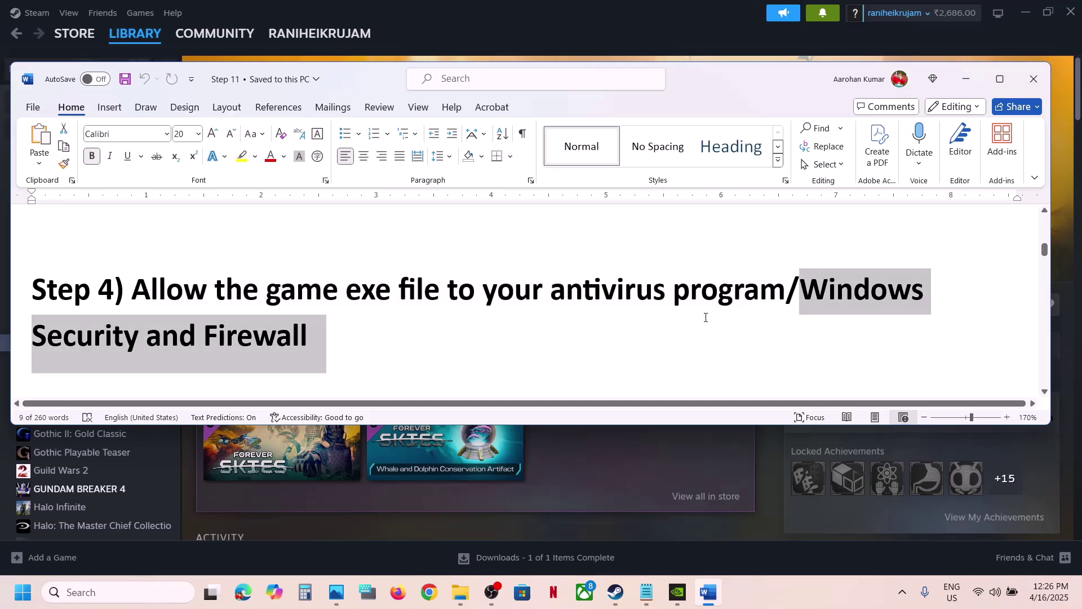
- Open Windows Settings, go to Windows Security under Privacy & security and open Virus & threat protection
left_click(696, 19)
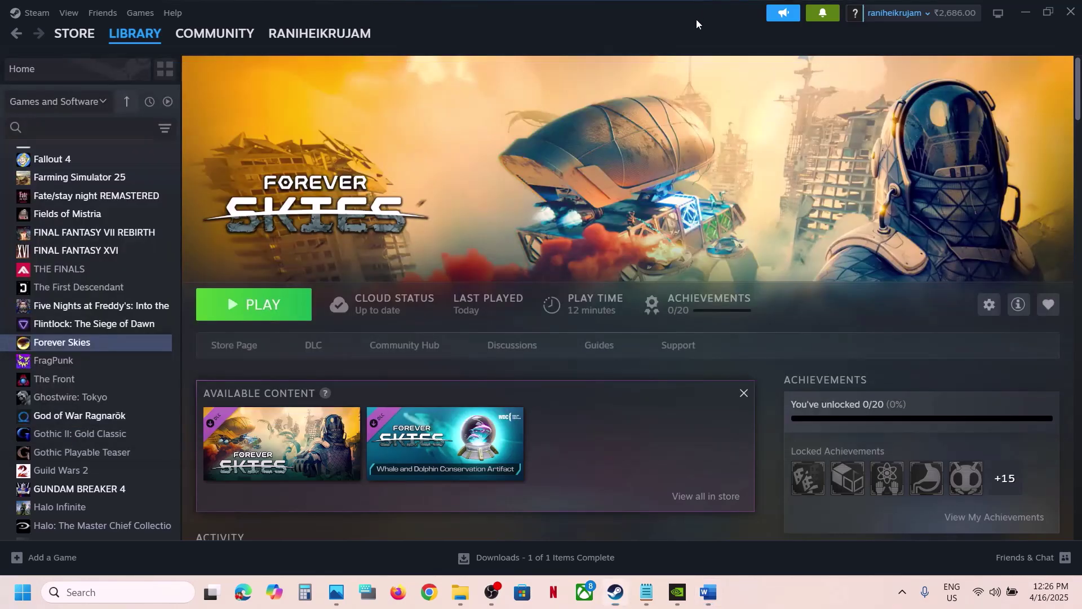
key("super+i")
left_click(93, 432)
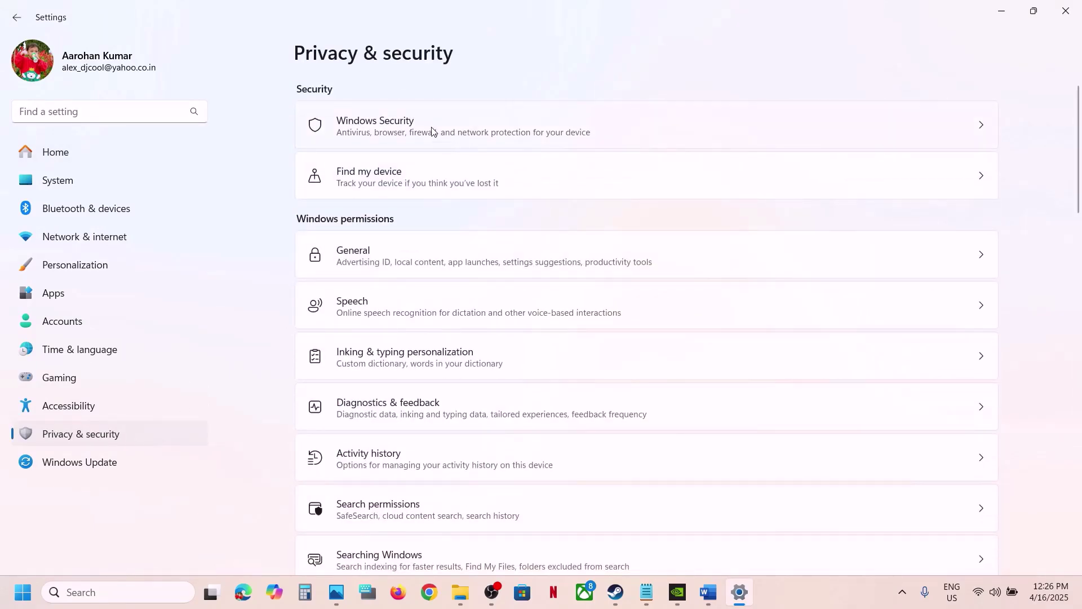
left_click(432, 131)
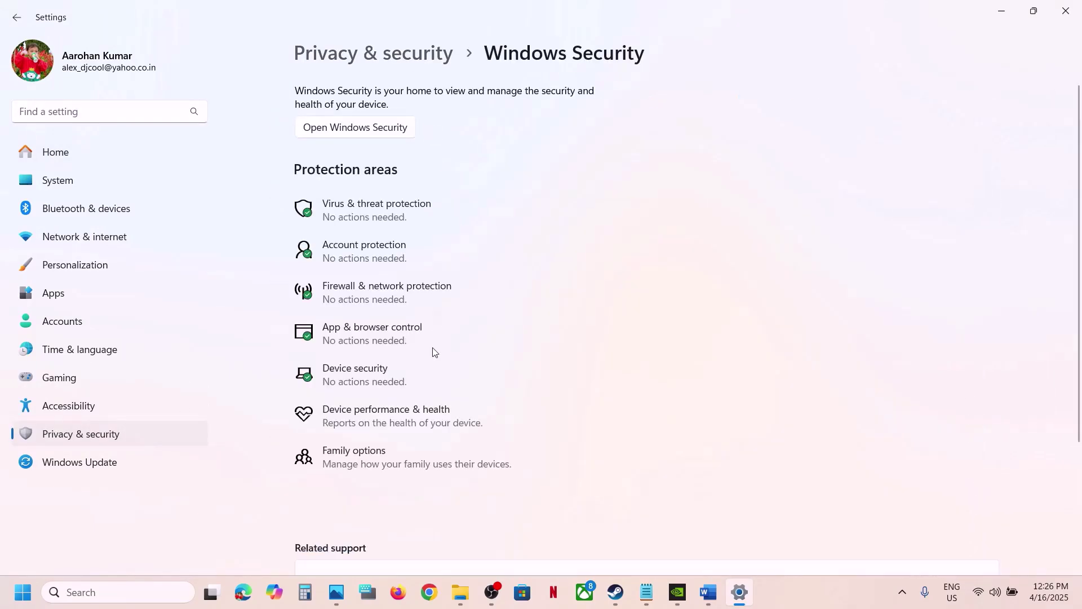
scroll(432, 350, "down", 1)
left_click(359, 152)
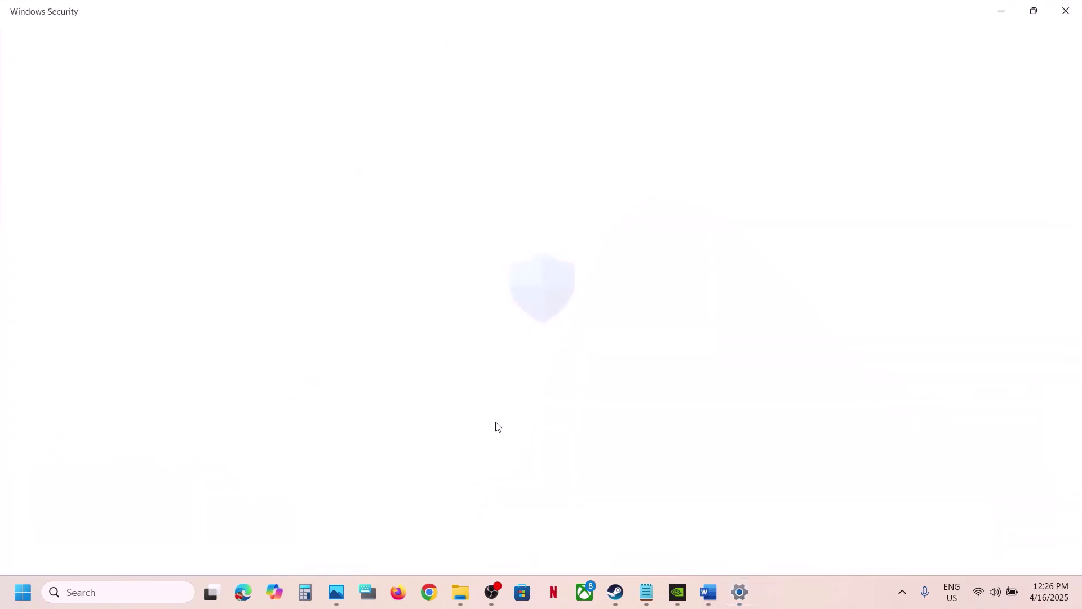
- Open the ransomware protection settings and go to the apps allowed through Controlled folder access
scroll(498, 425, "down", 5)
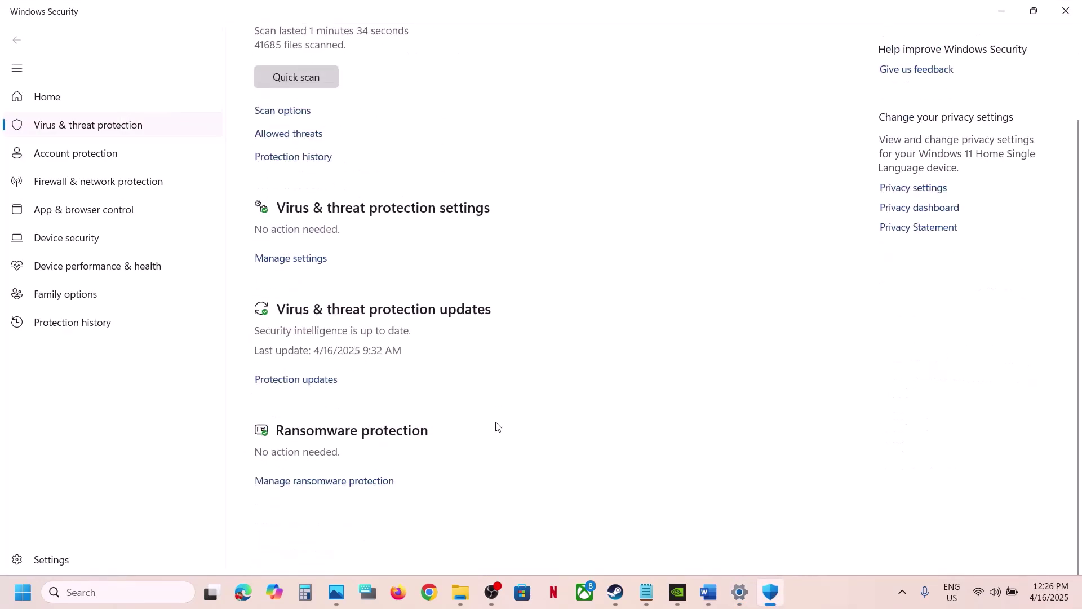
scroll(367, 548, "up", 1)
left_click(332, 532)
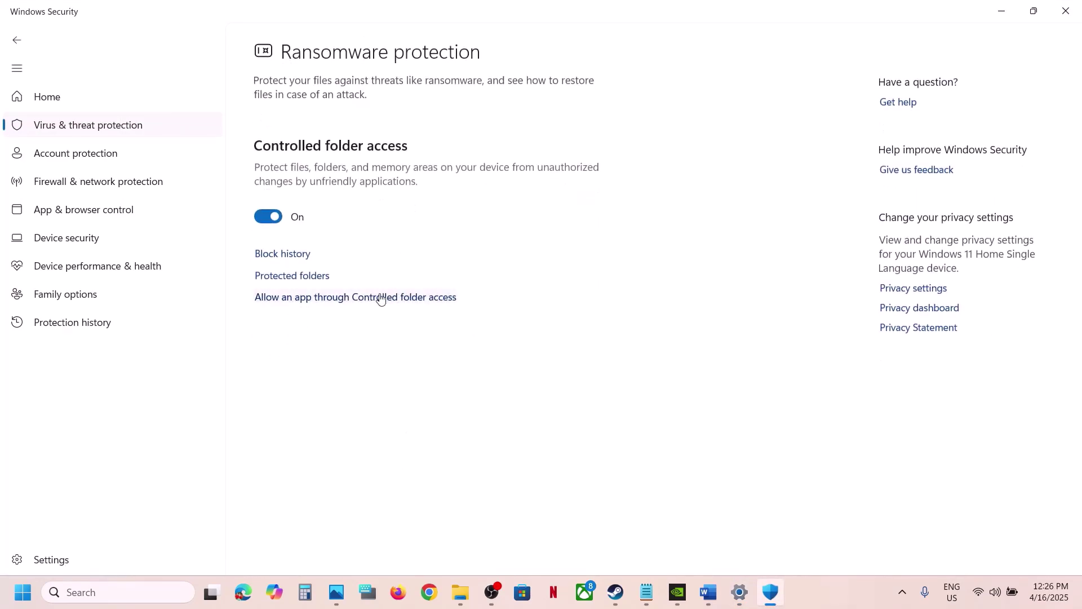
left_click(389, 298)
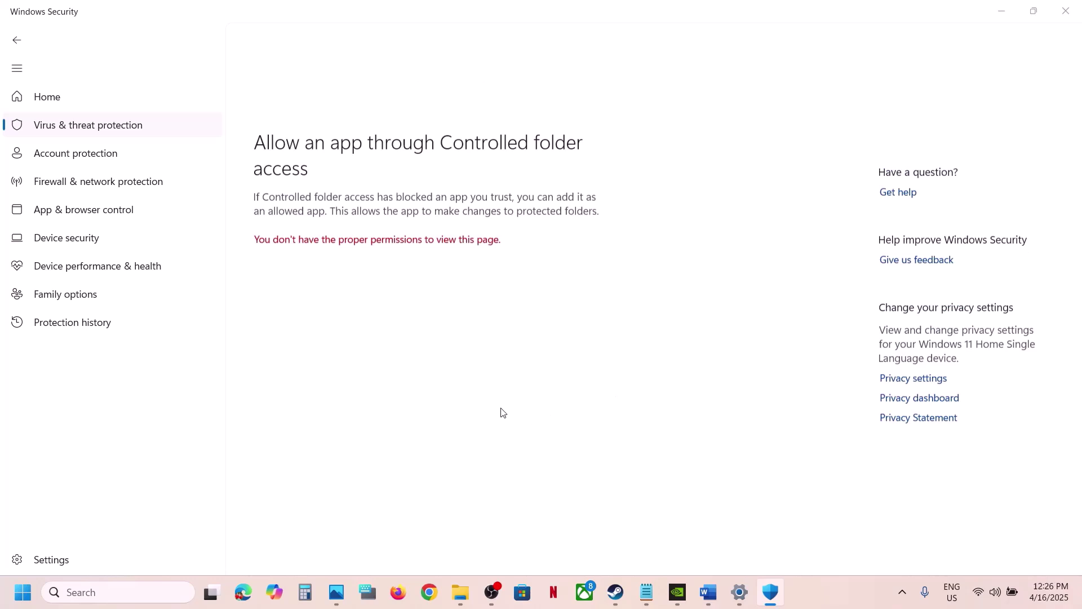
- Add ForeverSkies-Win64-Shipping from the Forever Skies\ProjectZeppelin\Binaries\Win64 folder as an allowed app for Controlled folder access
left_click(342, 158)
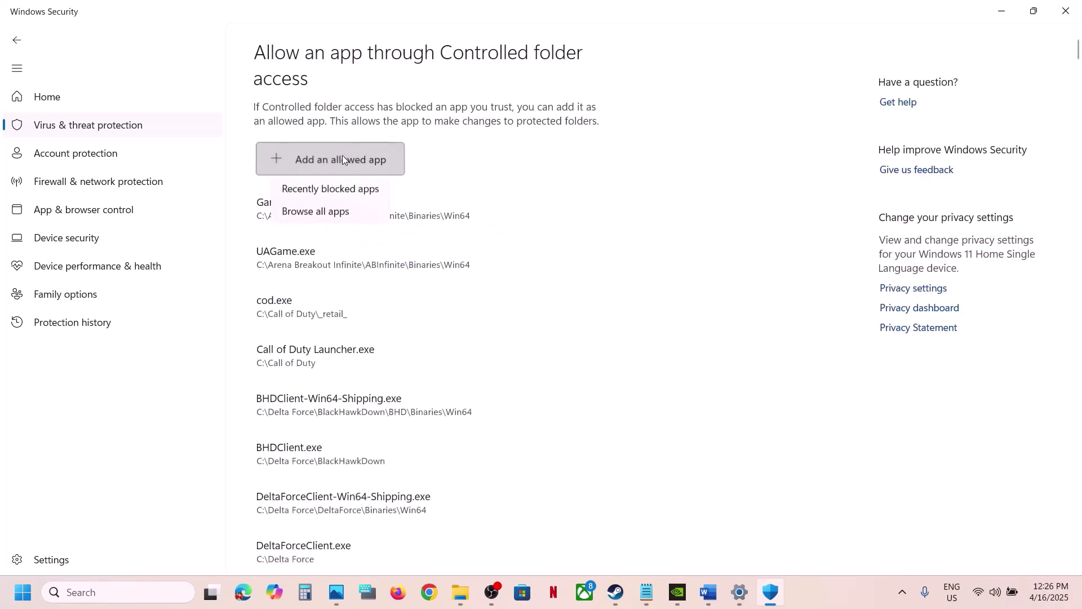
left_click(349, 215)
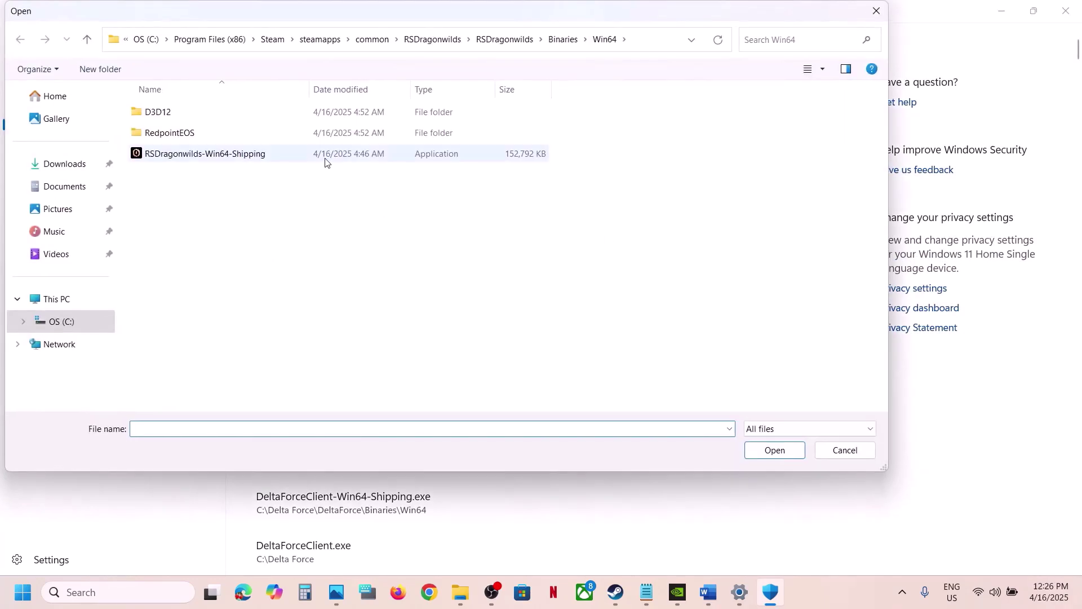
left_click(372, 39)
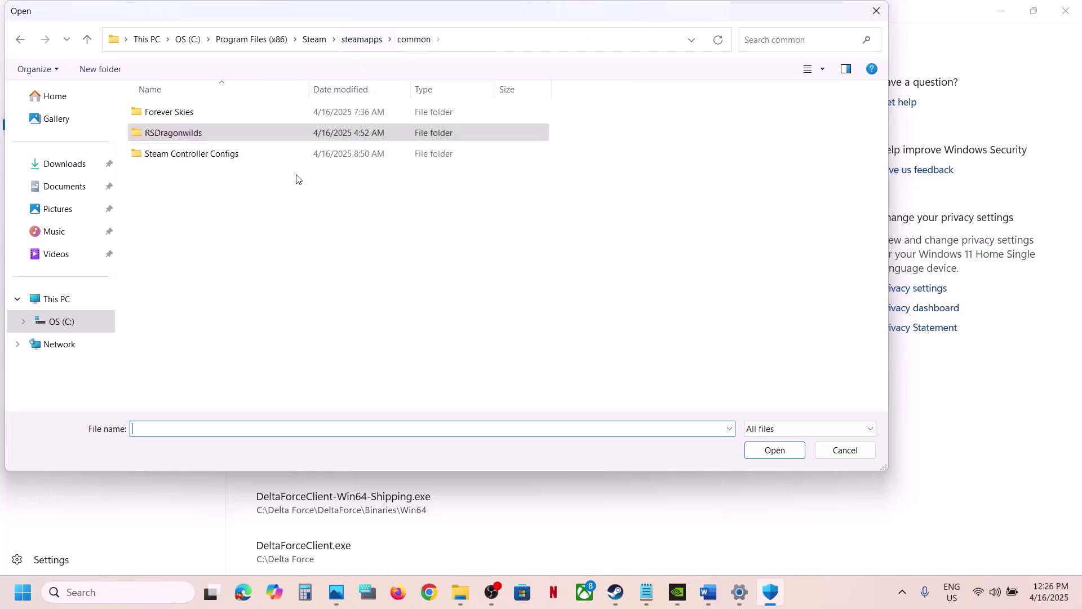
double_click(195, 116)
left_click(436, 44)
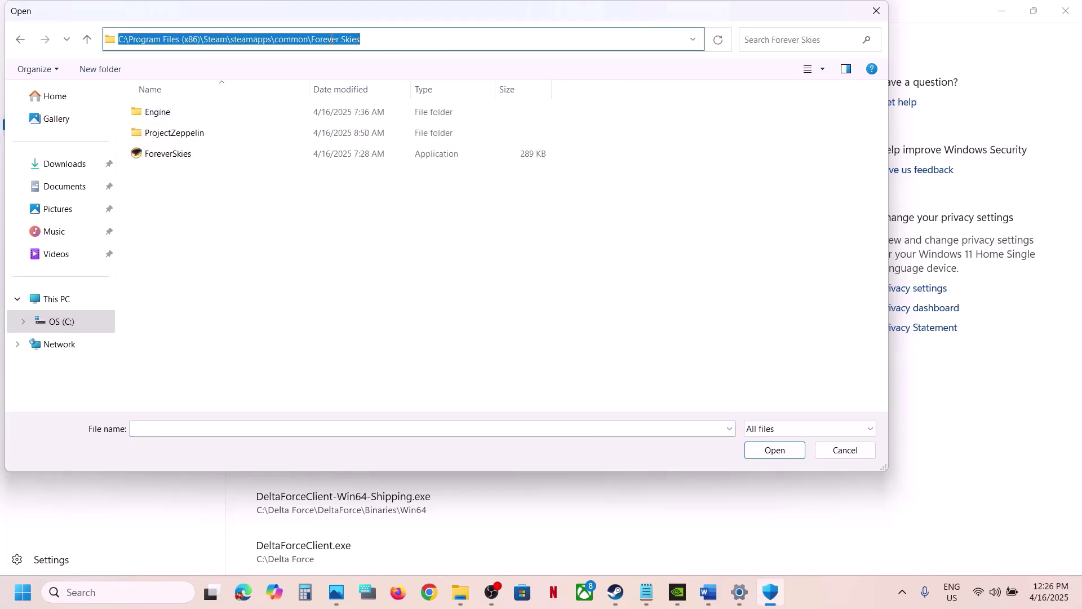
left_click(177, 133)
double_click(193, 139)
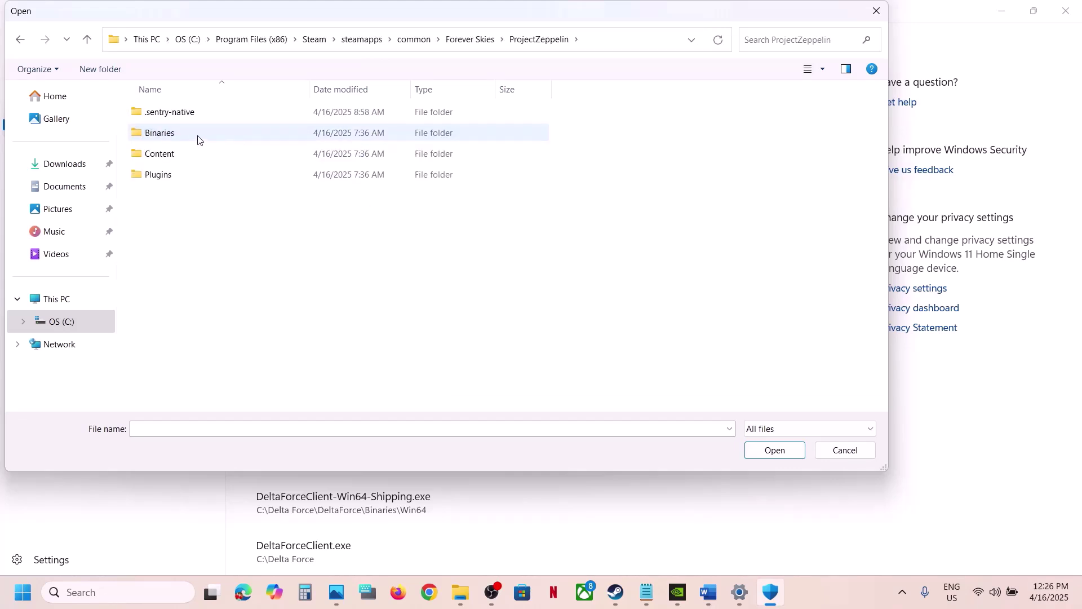
double_click(177, 140)
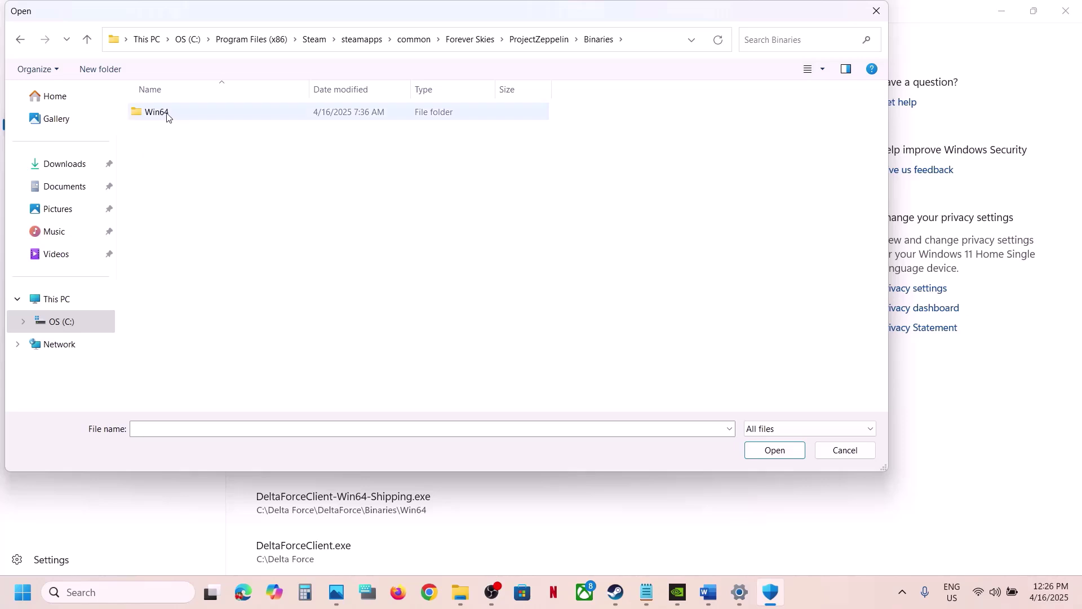
double_click(167, 116)
left_click(233, 135)
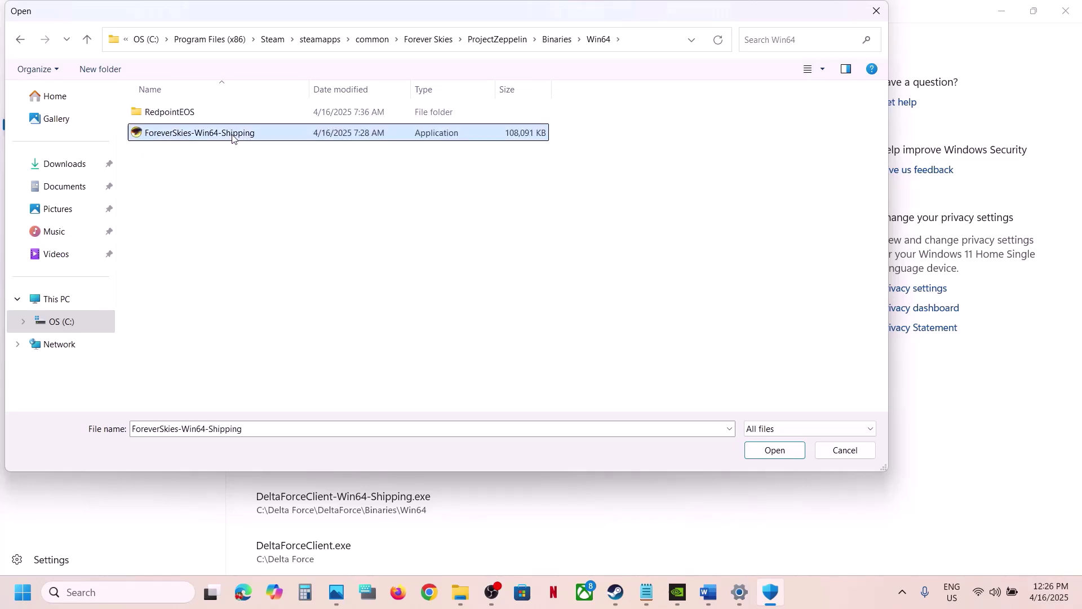
left_click(767, 450)
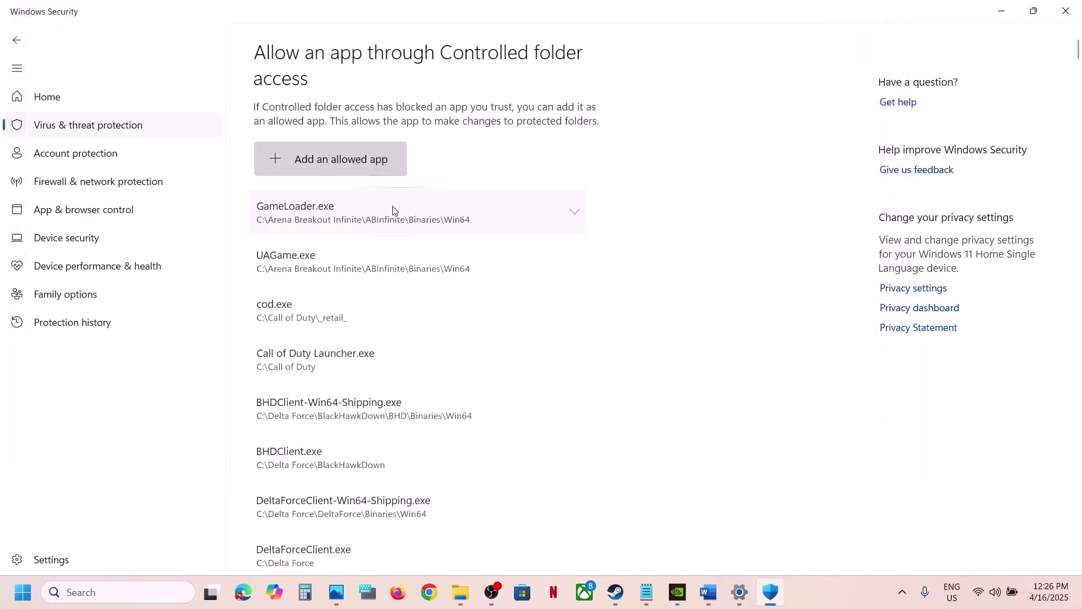
- Add the ForeverSkies application from the main Forever Skies folder as another allowed app for Controlled folder access
left_click(346, 169)
left_click(339, 215)
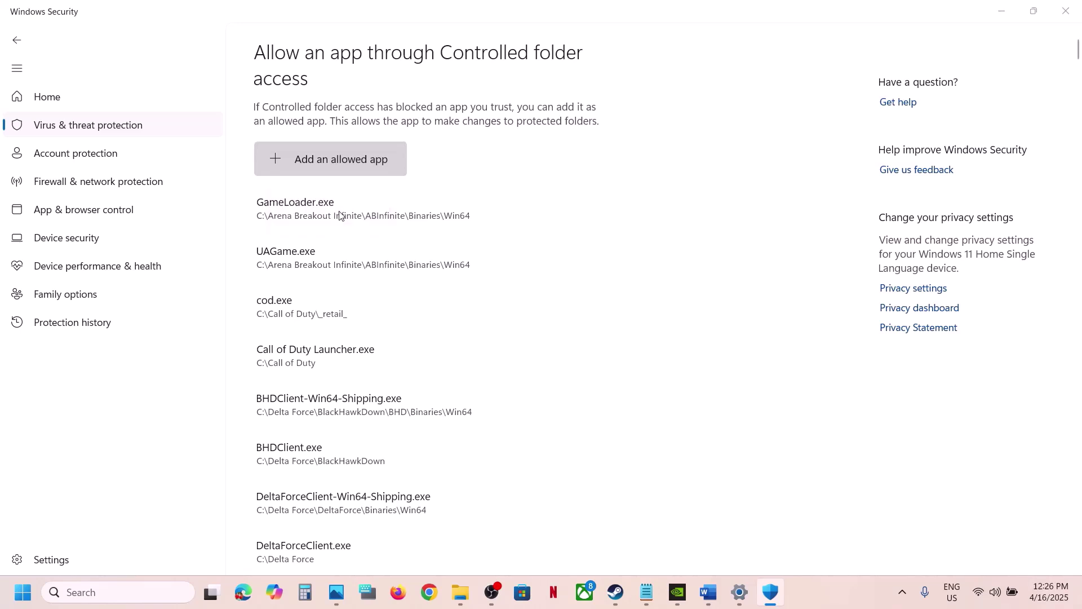
left_click(88, 39)
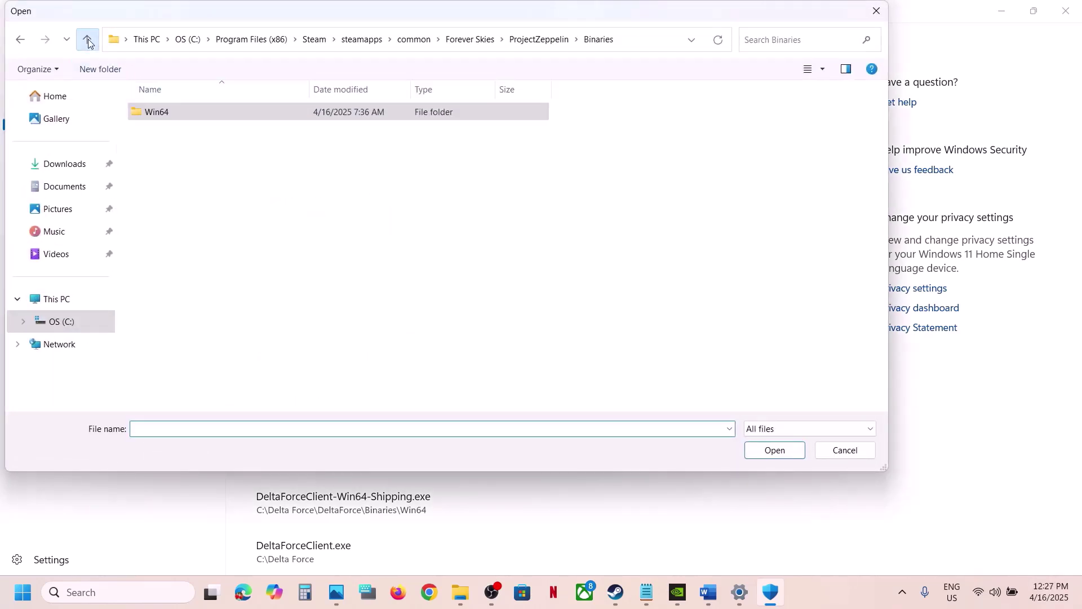
left_click(88, 39)
left_click(88, 39)
left_click(209, 152)
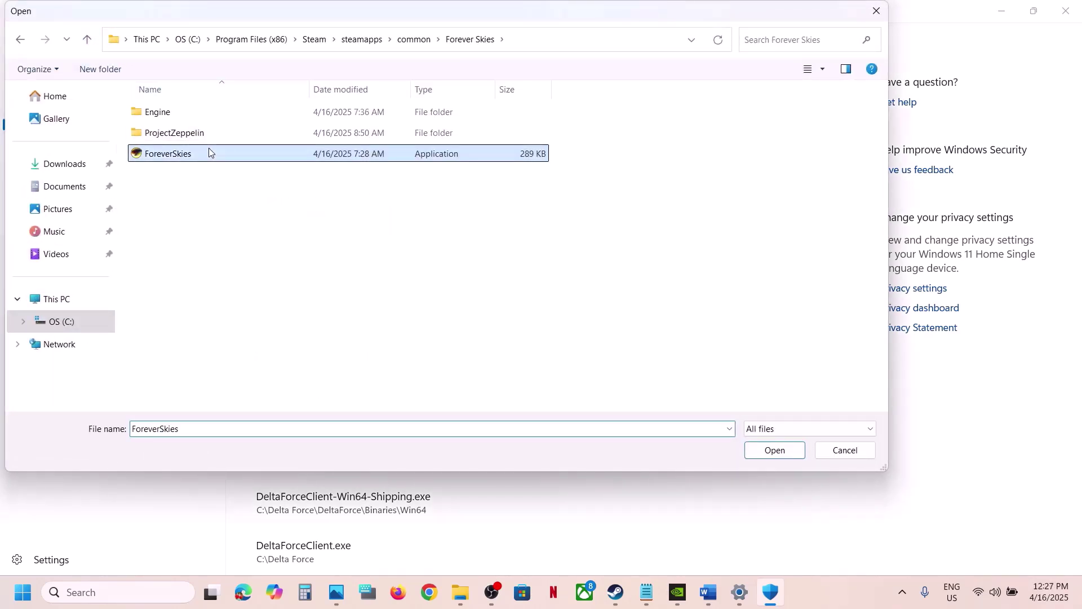
left_click(760, 451)
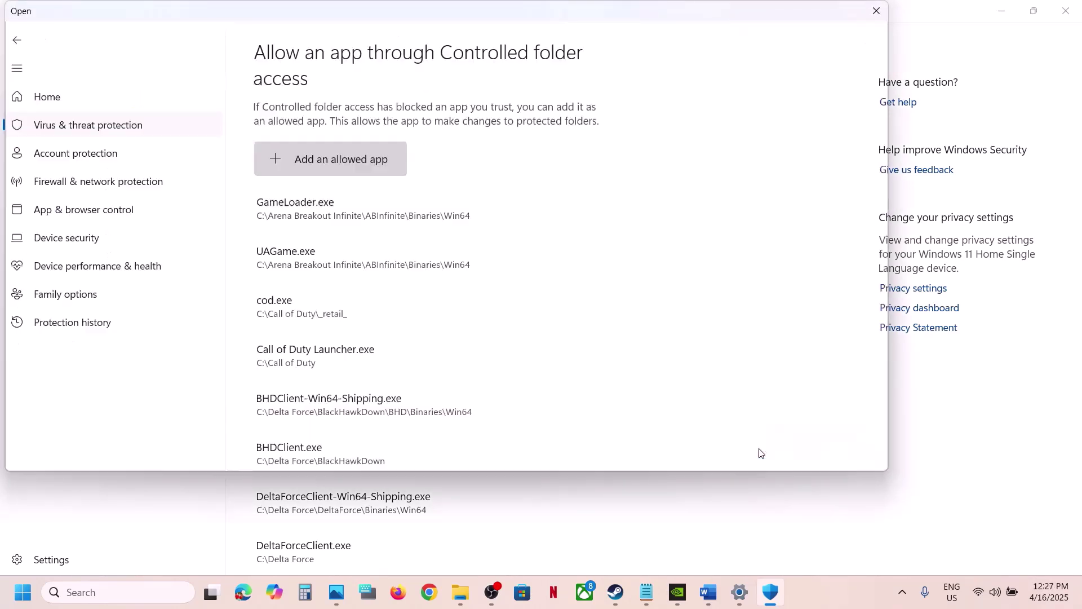
- Open Control Panel, go to Windows Defender Firewall's allowed apps under System and Security, and enable changing the settings
left_click(172, 600)
type("control")
key("Return")
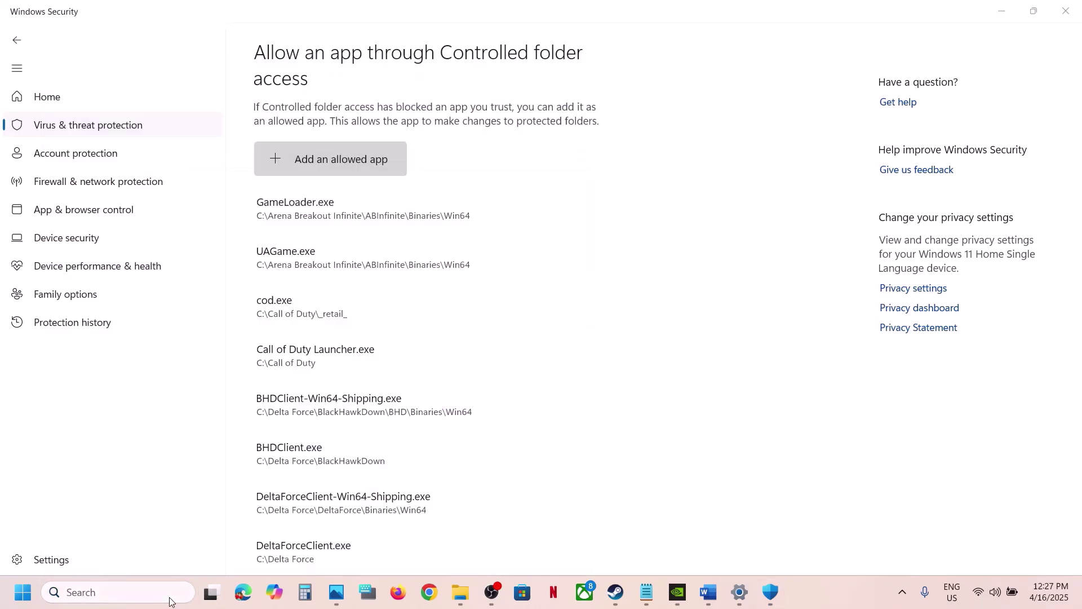
left_click(431, 114)
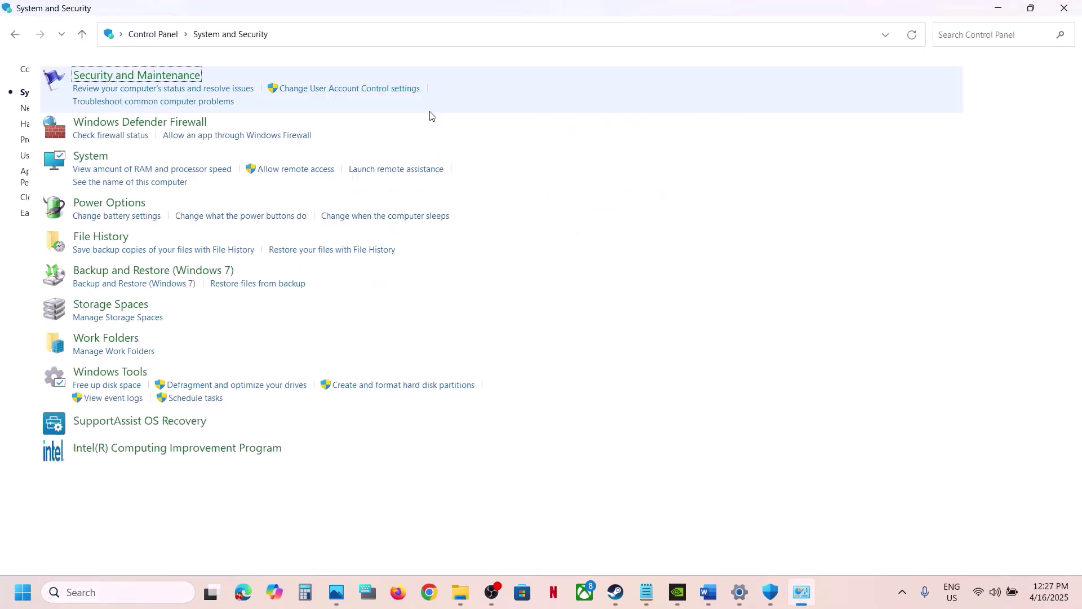
left_click(262, 125)
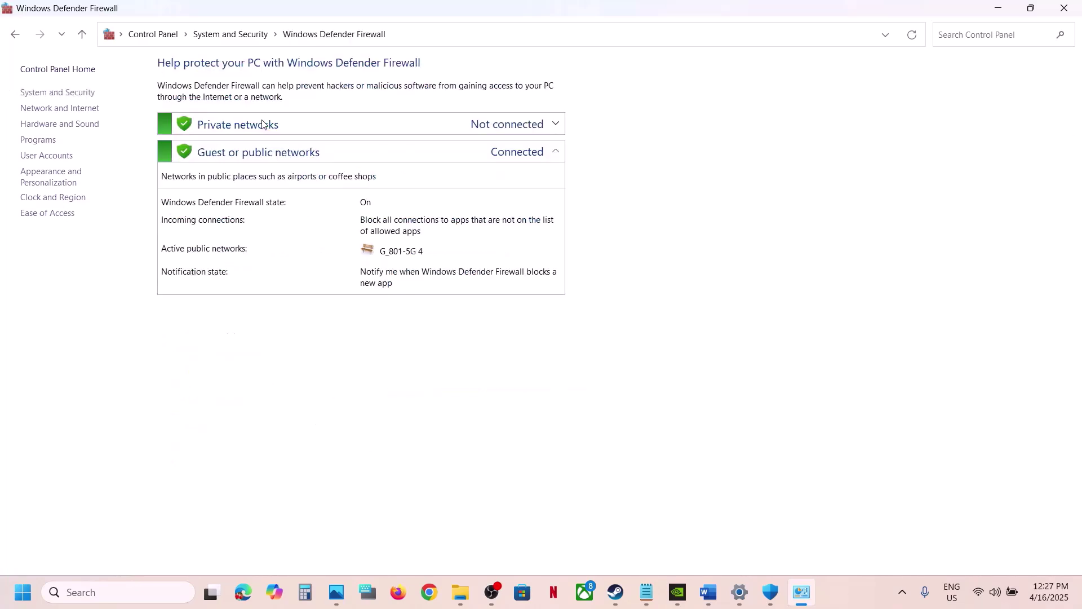
left_click(97, 108)
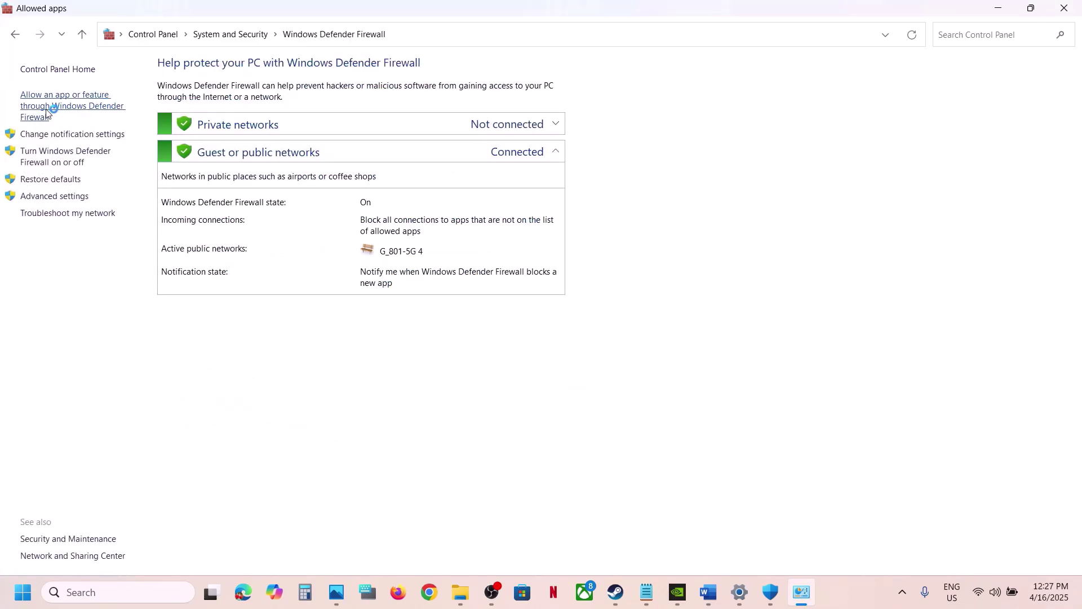
left_click(683, 110)
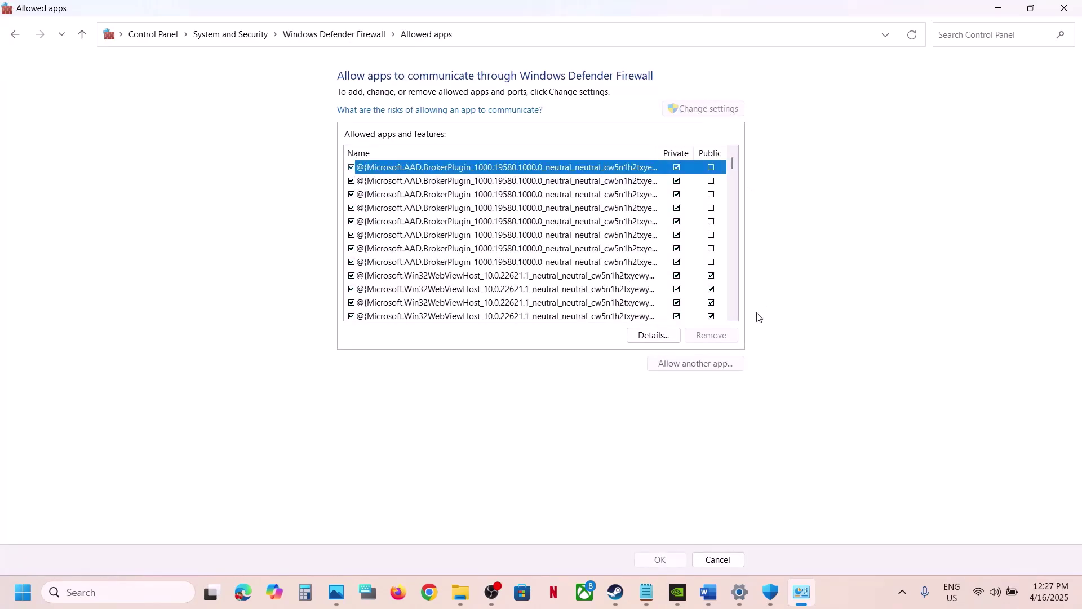
- Allow the ForeverSkies application from the steamapps\common\Forever Skies folder through the firewall
left_click(695, 366)
left_click(643, 360)
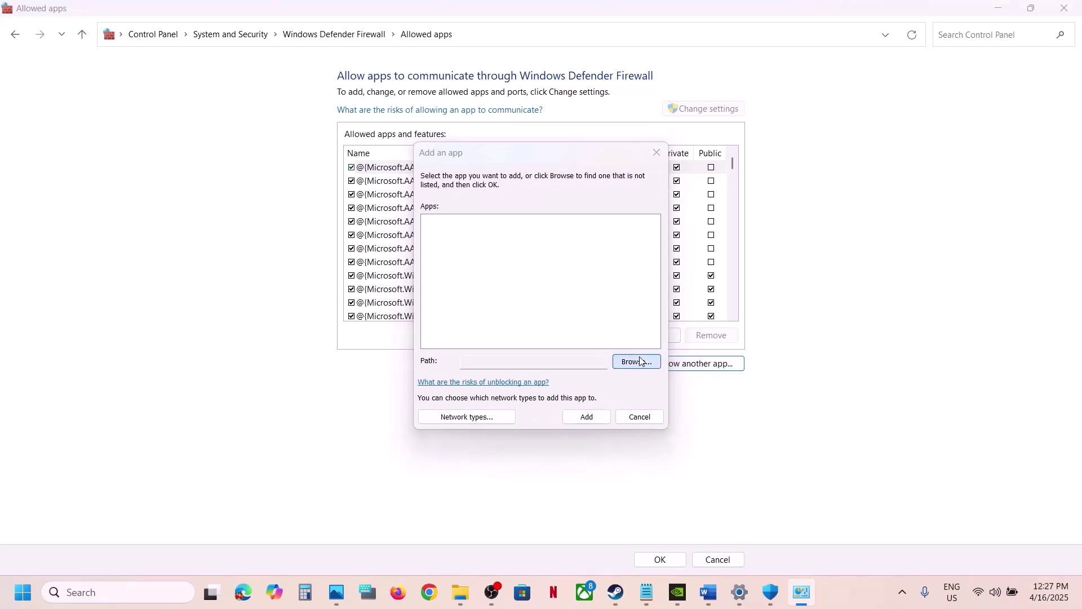
left_click(659, 176)
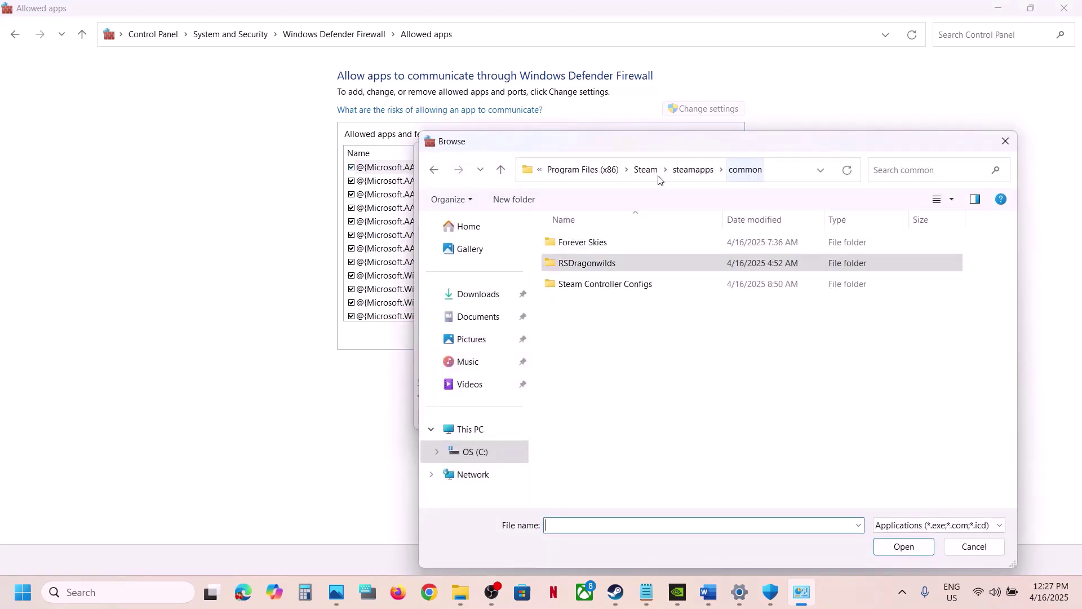
double_click(613, 241)
left_click(607, 282)
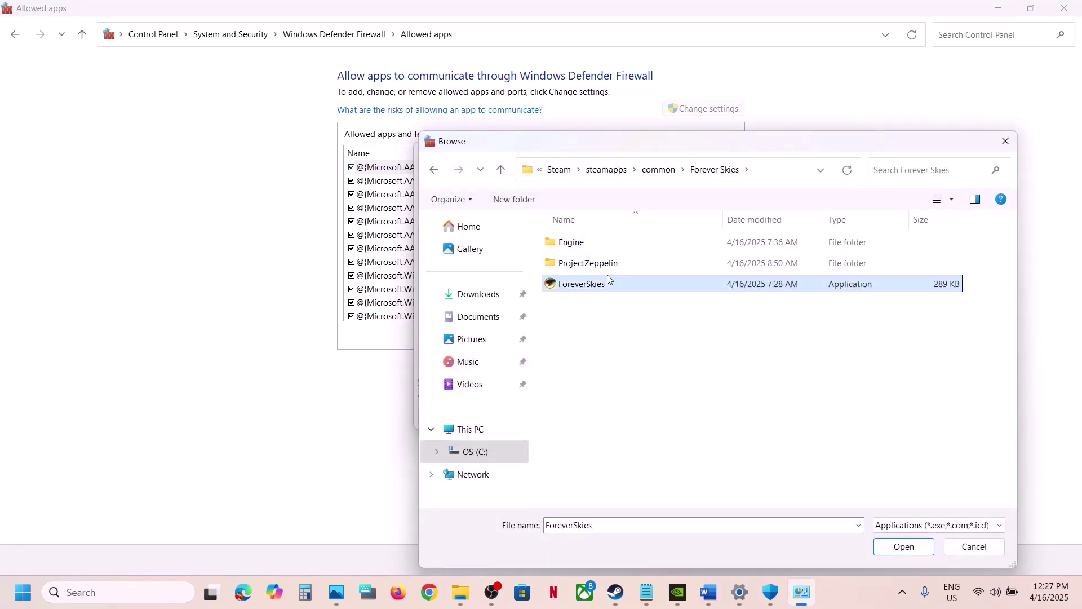
left_click(899, 547)
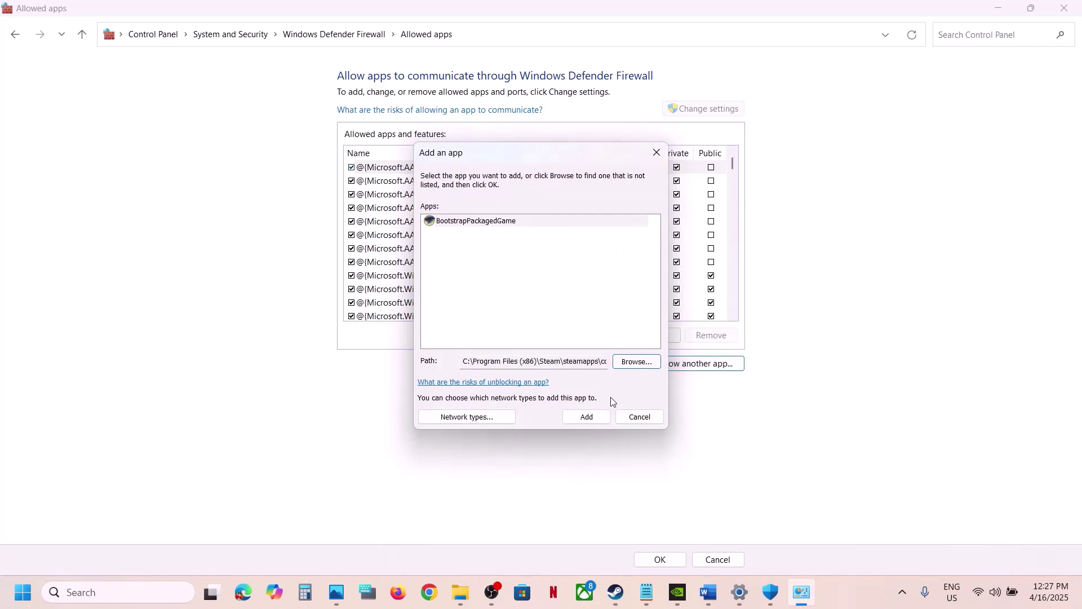
left_click(588, 418)
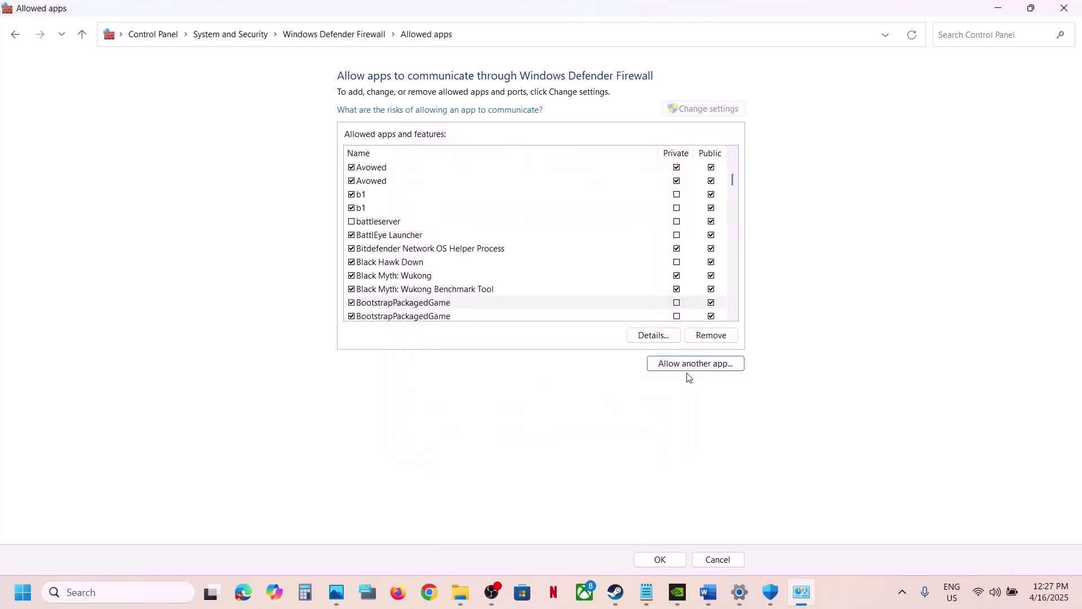
- Try to allow ForeverSkies-Win64-Shipping from ProjectZeppelin\Binaries\Win64 through the firewall, and dismiss the dialogs
left_click(689, 367)
left_click(652, 362)
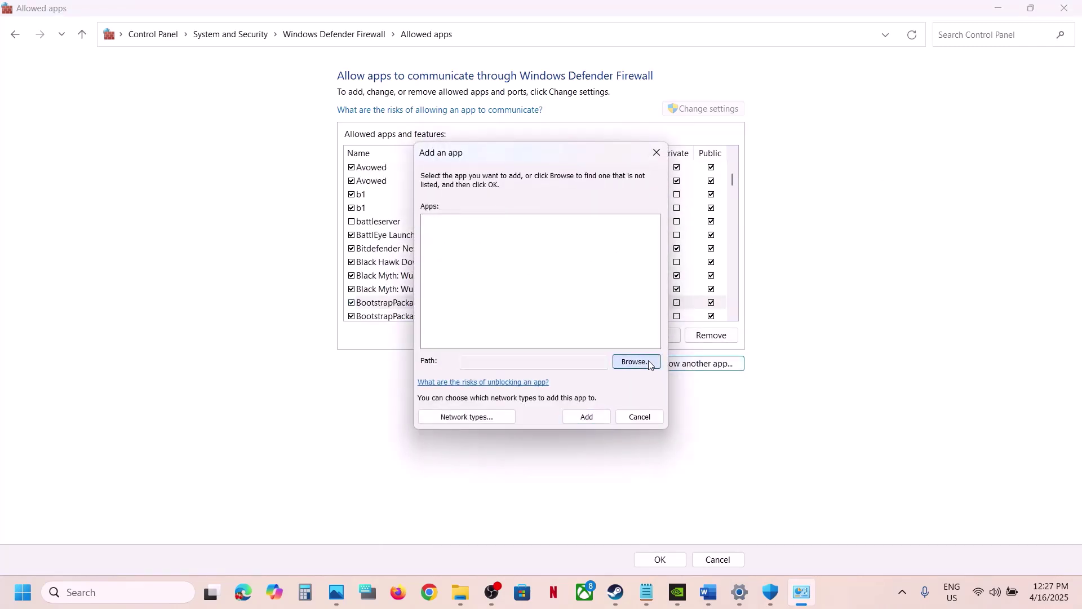
double_click(601, 273)
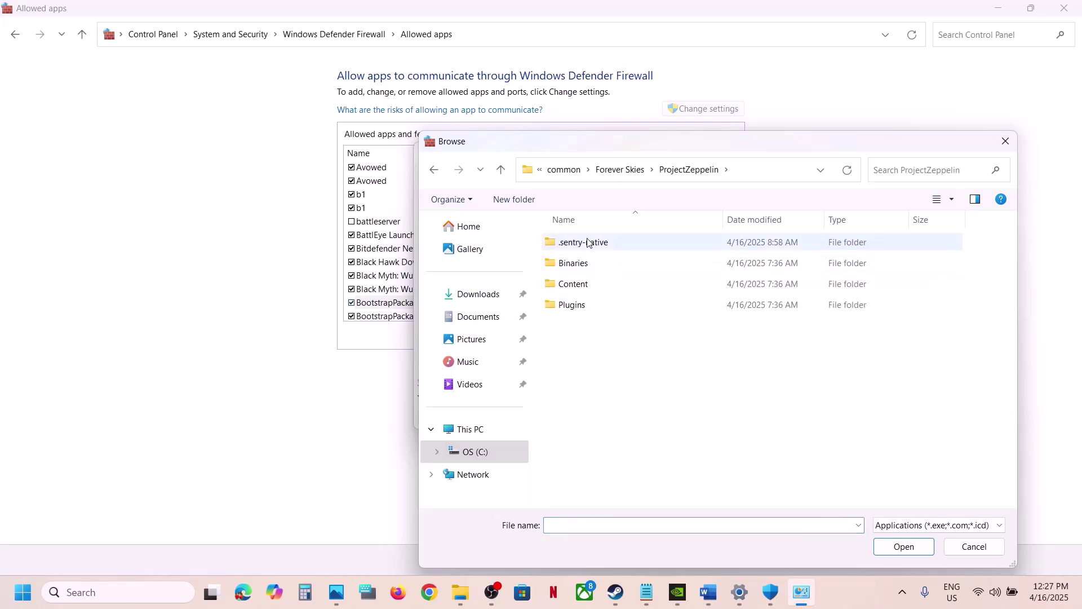
left_click(586, 243)
left_click_drag(588, 239, 587, 239)
double_click(593, 264)
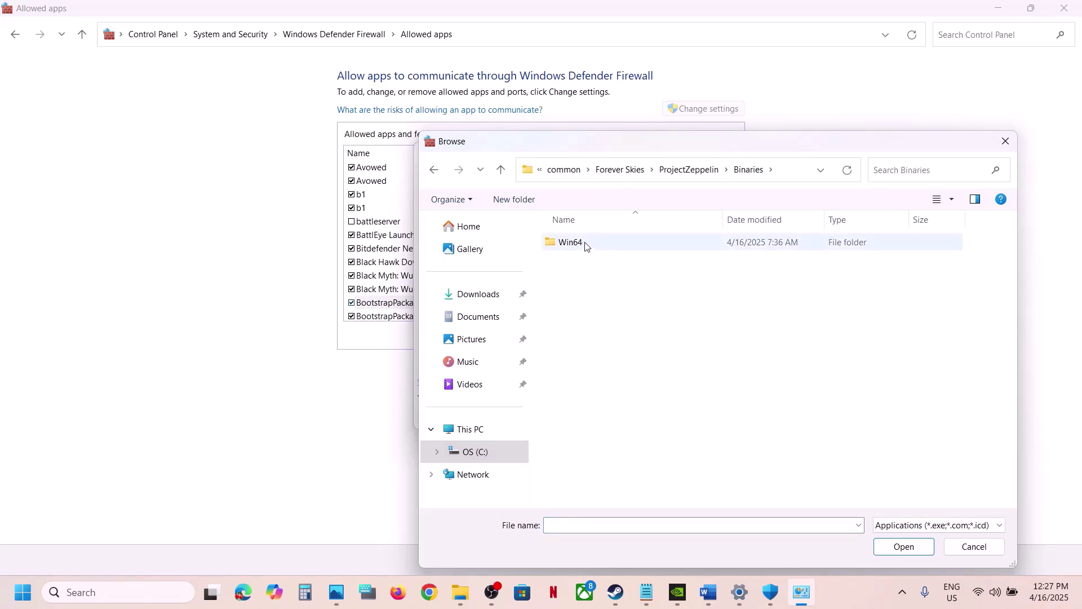
double_click(586, 244)
left_click(589, 259)
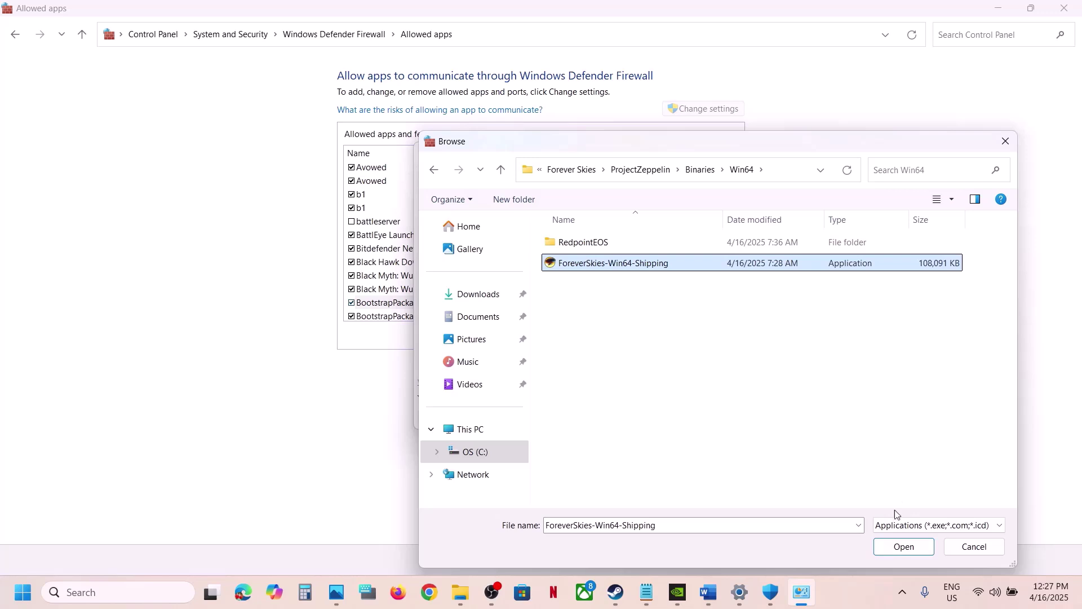
left_click(893, 547)
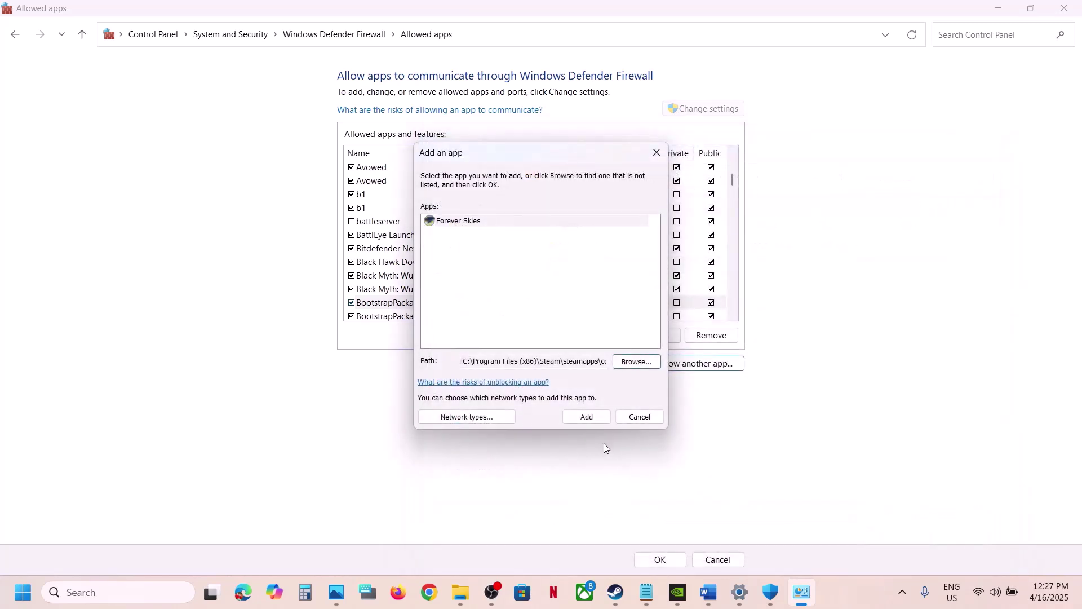
left_click(594, 418)
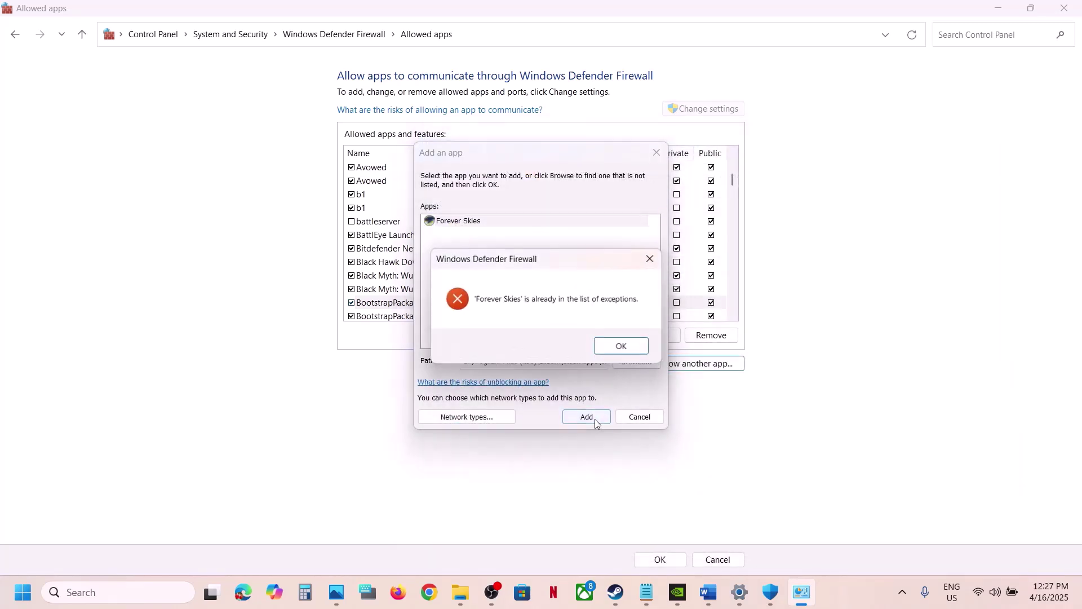
left_click(628, 347)
left_click(657, 152)
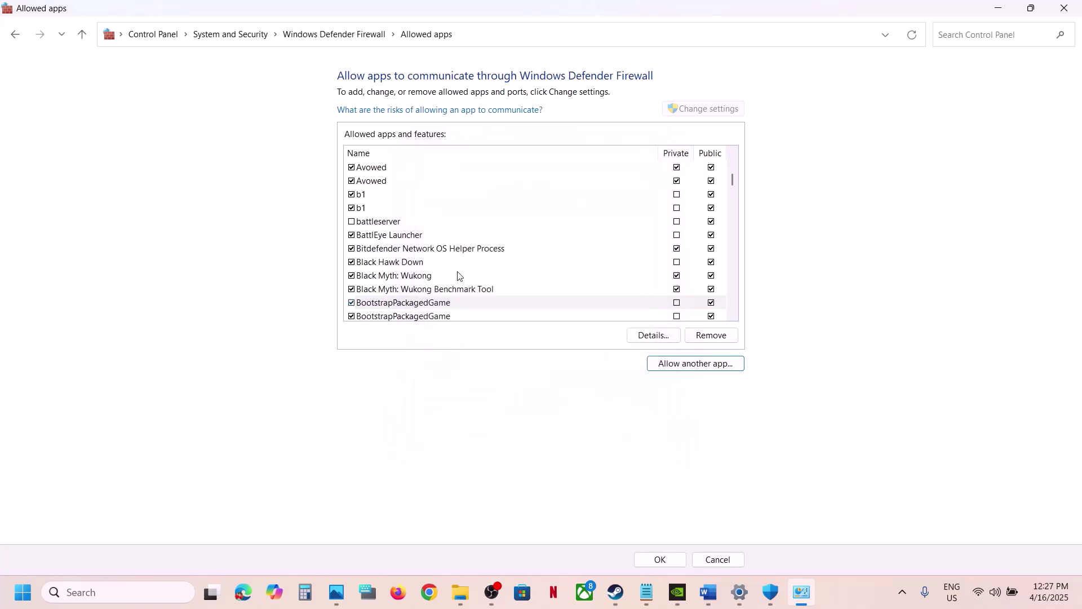
- Locate Forever Skies in the firewall's allowed apps list, and close the Control Panel, Windows Security and Settings windows
left_click(457, 276)
type("forever")
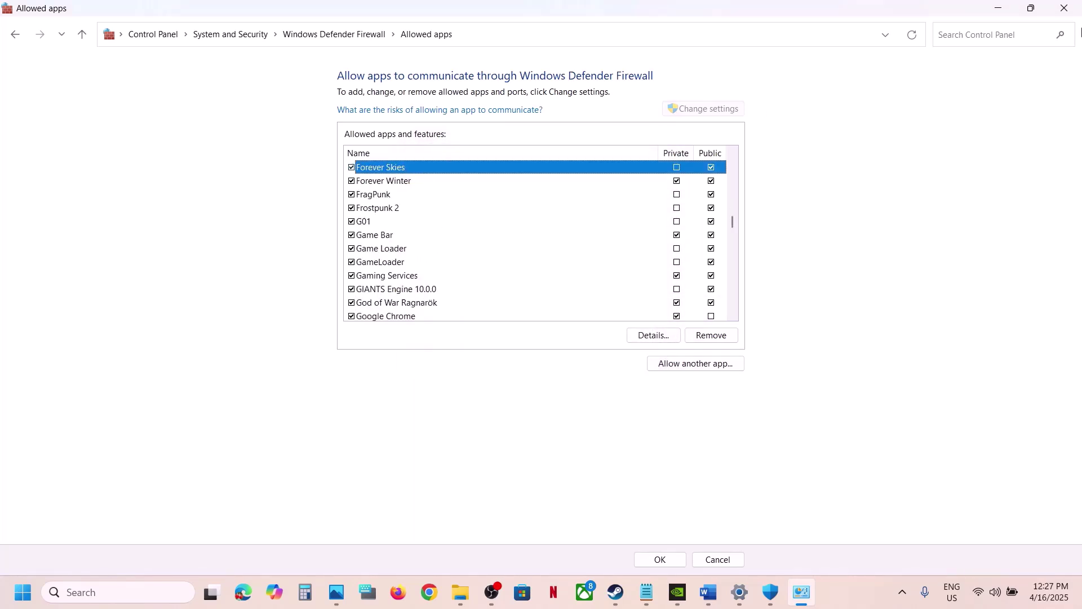
left_click(1065, 8)
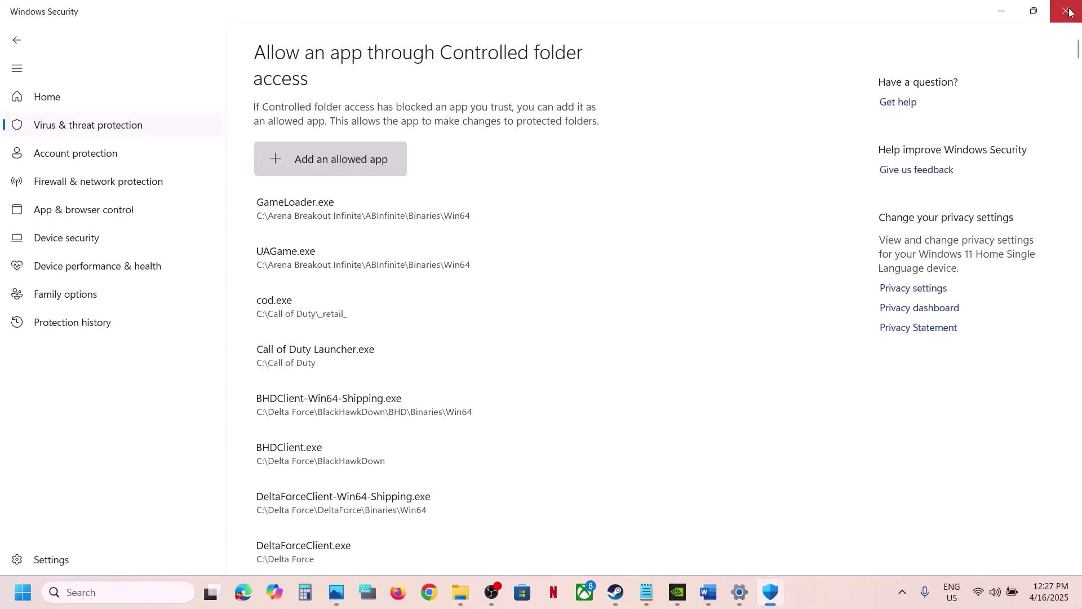
left_click(1068, 9)
left_click(1070, 11)
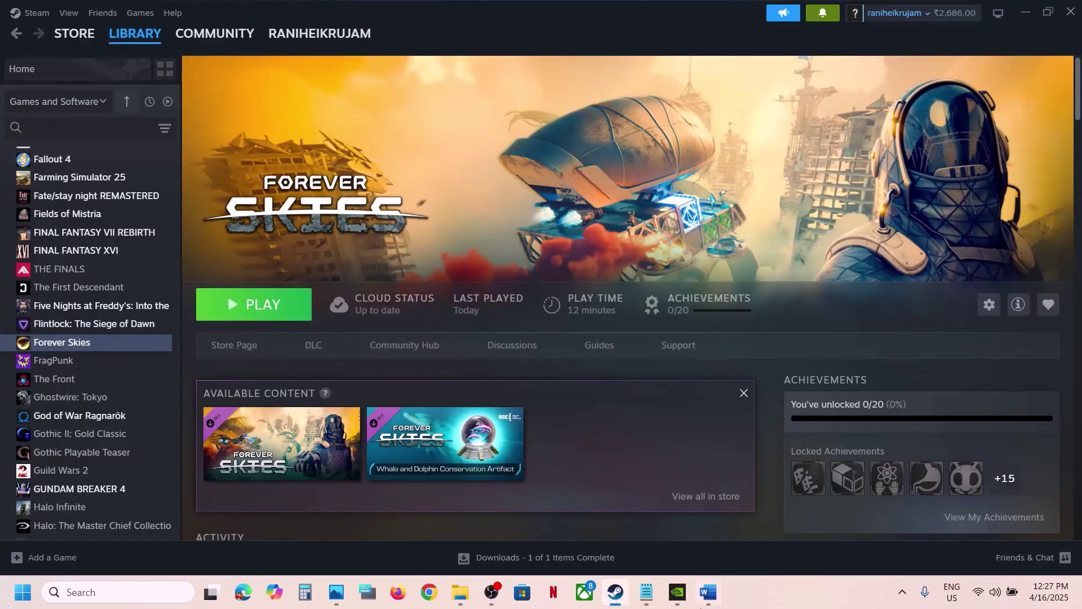
- Switch to the Word document and highlight "Run the game as an administrator from the" in Step 5
left_click(709, 596)
scroll(502, 322, "down", 2)
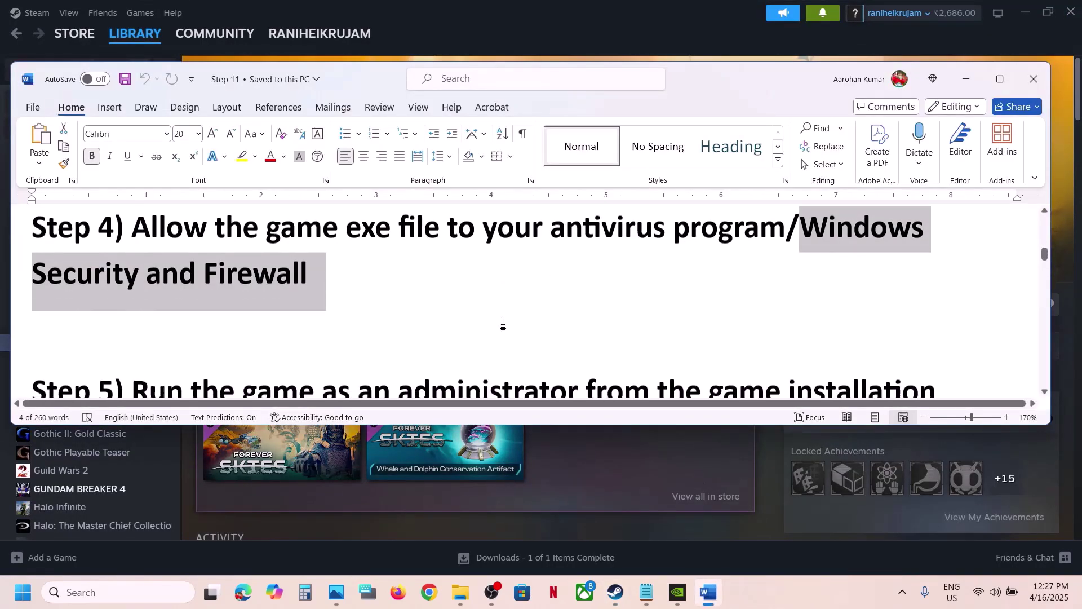
left_click_drag(164, 302, 711, 301)
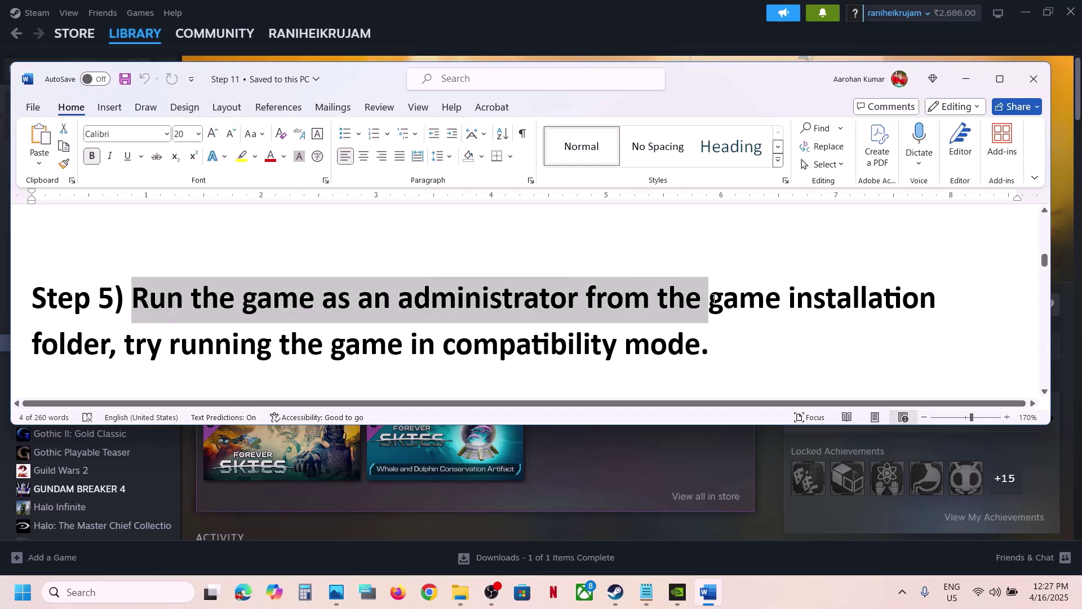
- Switch to Steam, browse the local files of Forever Skies, and open the ProjectZeppelin\Binaries\Win64 folder
key("alt+Tab")
right_click(116, 344)
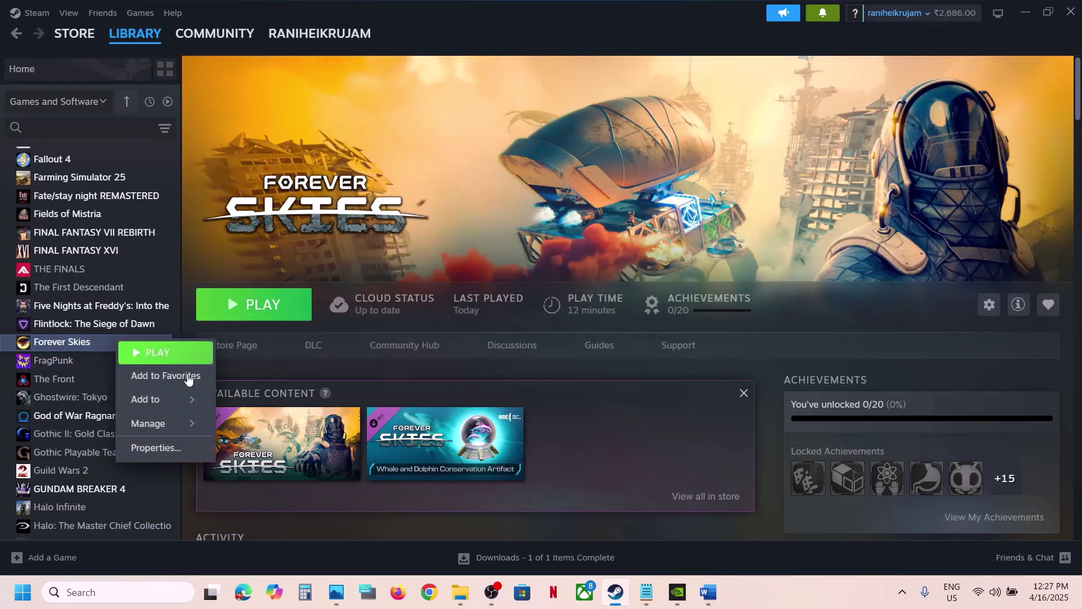
mouse_move(150, 423)
left_click(299, 448)
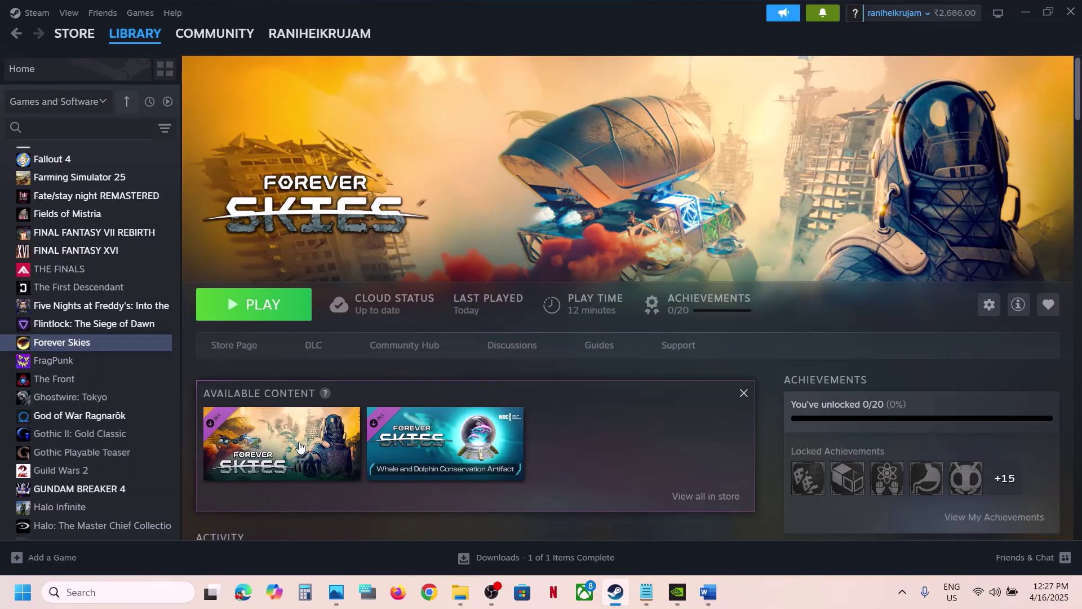
double_click(181, 152)
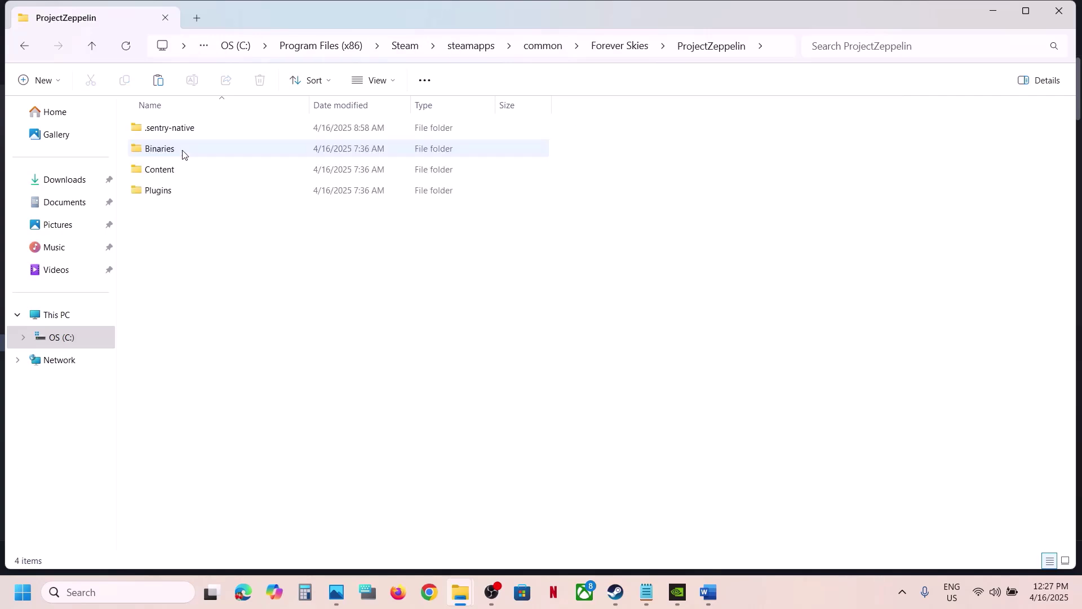
double_click(169, 148)
double_click(167, 131)
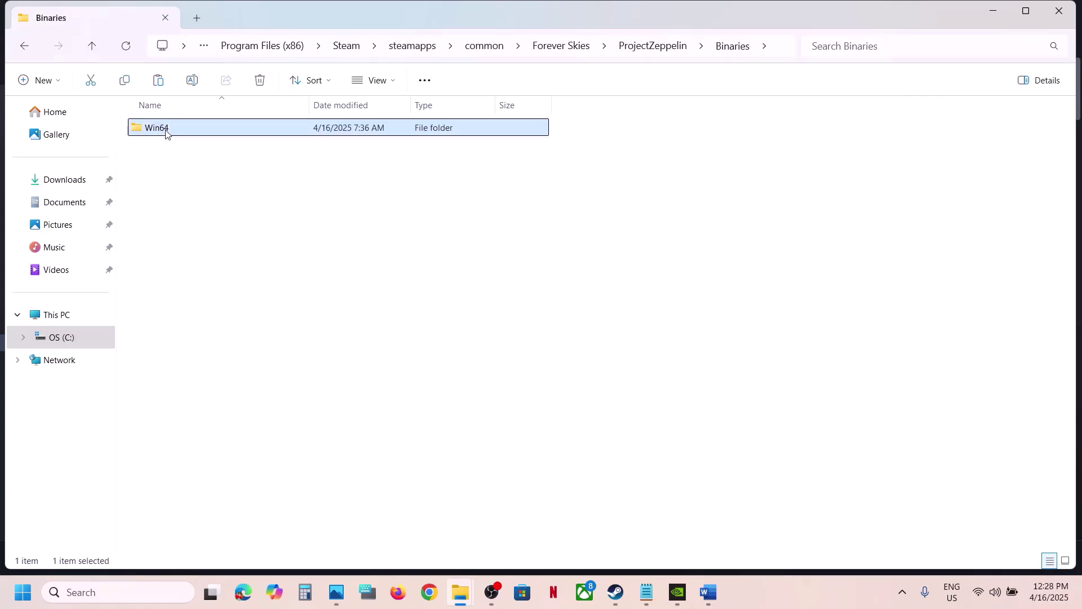
- Set ForeverSkies-Win64-Shipping to run as an administrator in its compatibility properties, and save the change
left_click(186, 151)
right_click(185, 153)
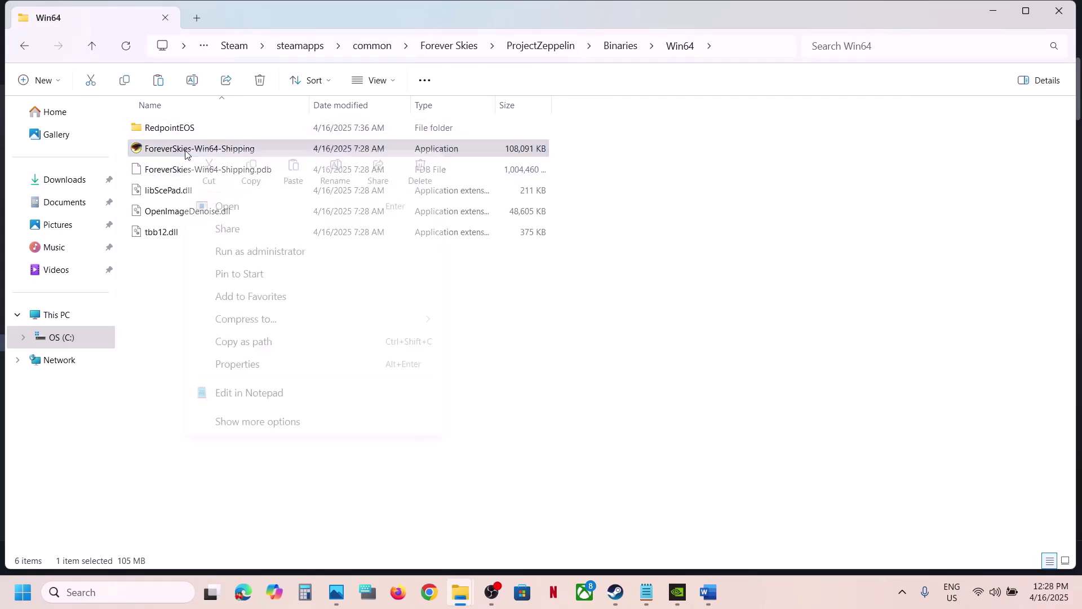
left_click(237, 365)
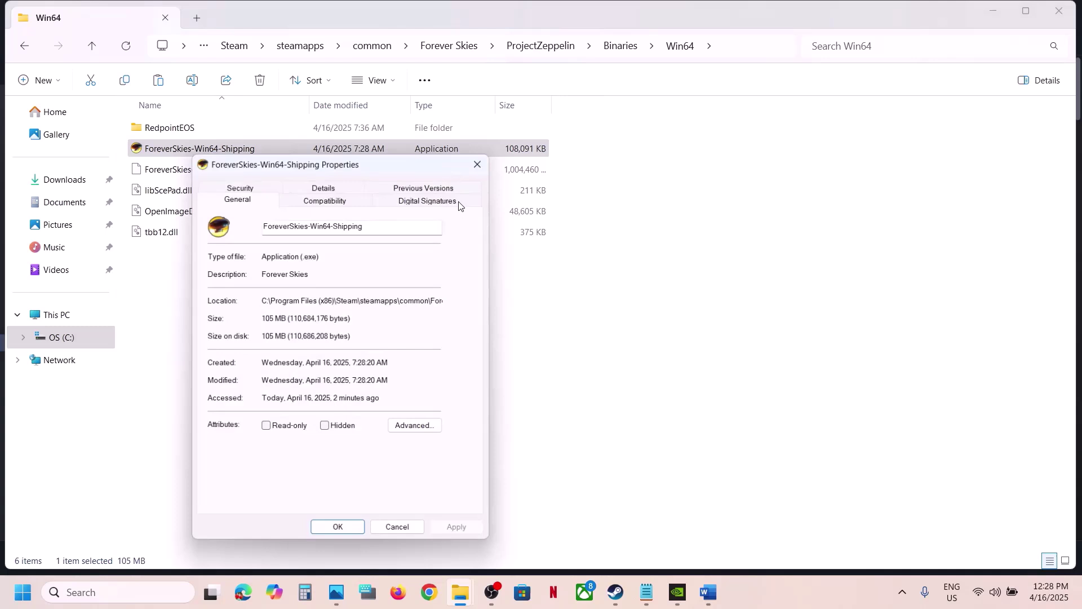
left_click(341, 197)
left_click(217, 419)
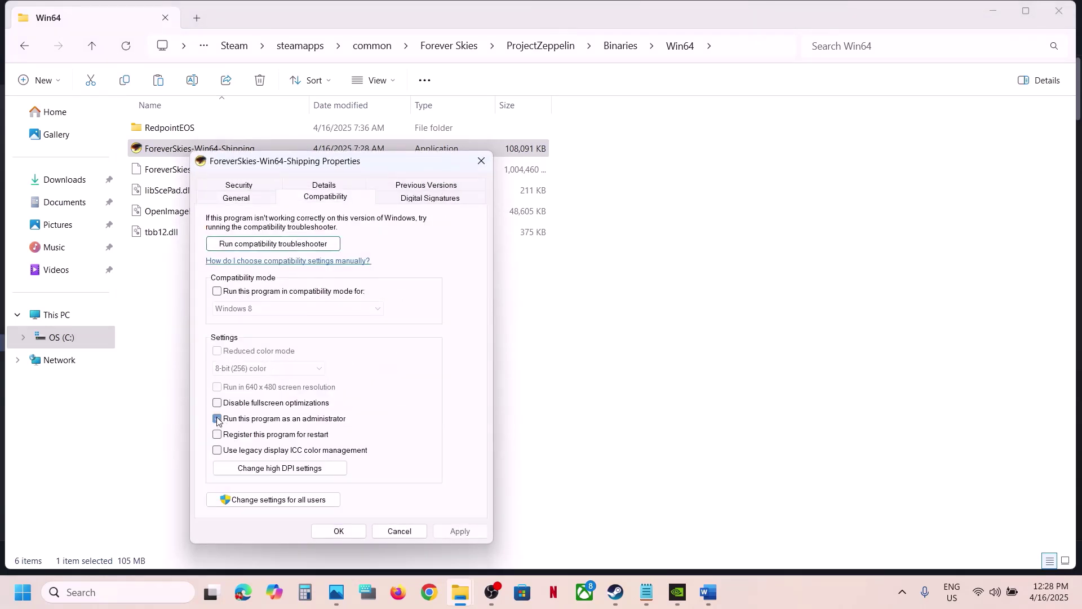
left_click(460, 531)
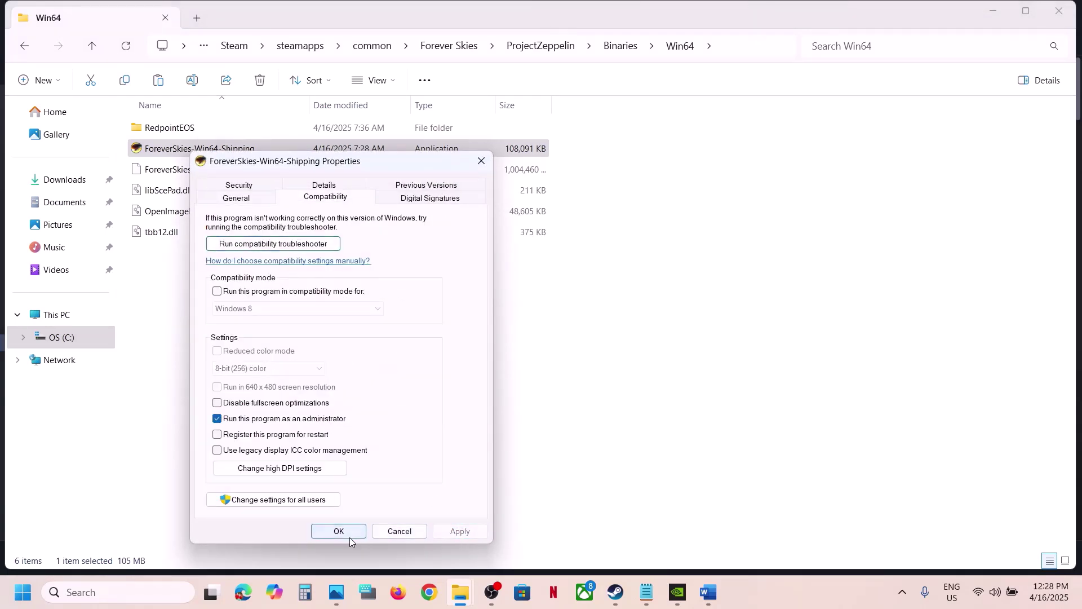
left_click(338, 531)
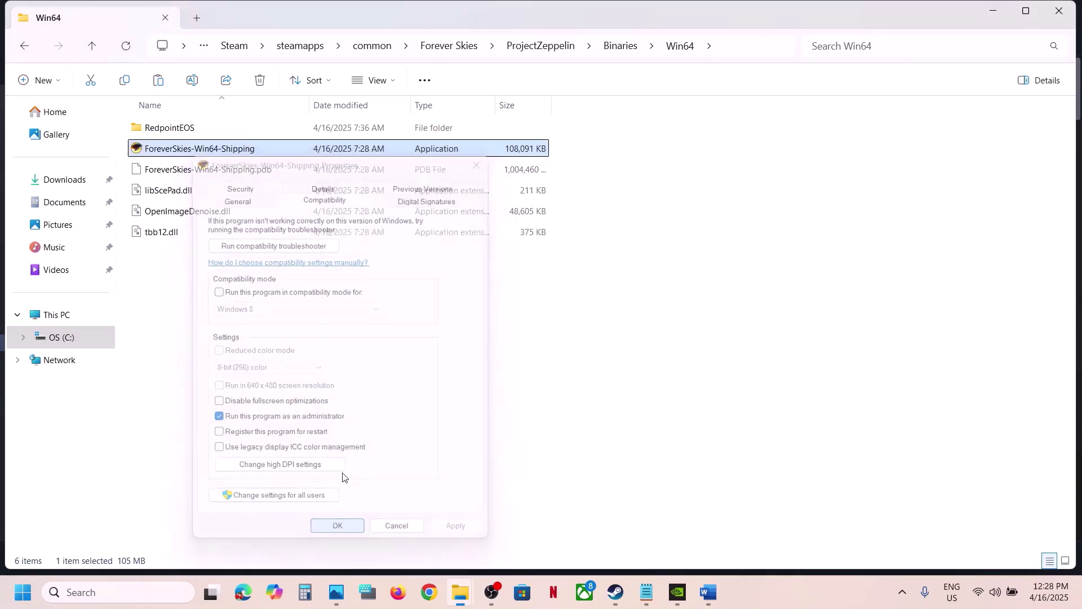
- Enable compatibility mode for ForeverSkies-Win64-Shipping, apply it with Windows 8, and change it to Windows 7
right_click(174, 154)
left_click(253, 363)
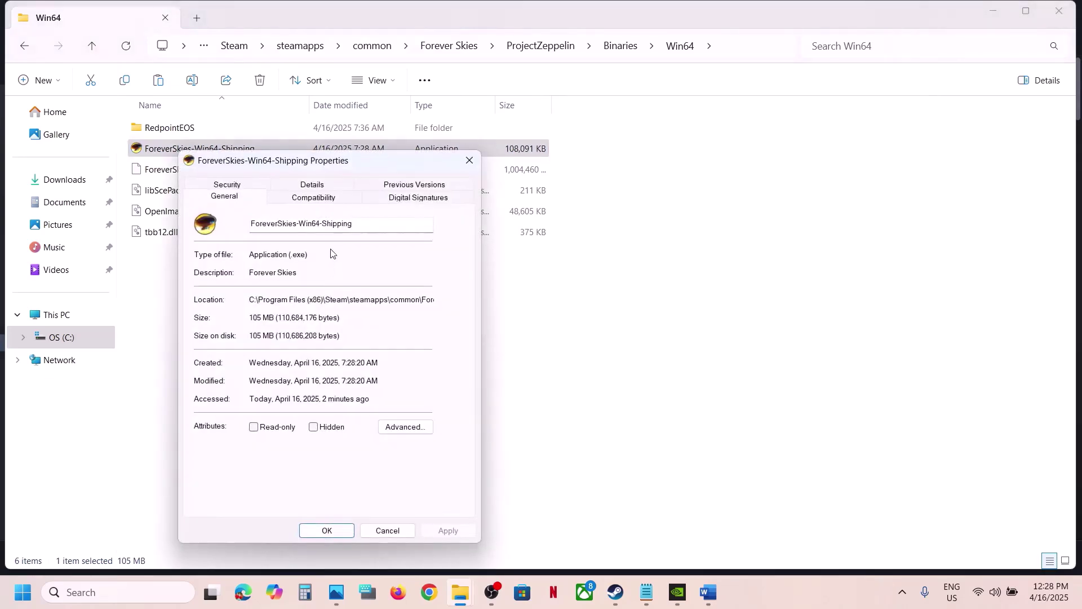
left_click(304, 198)
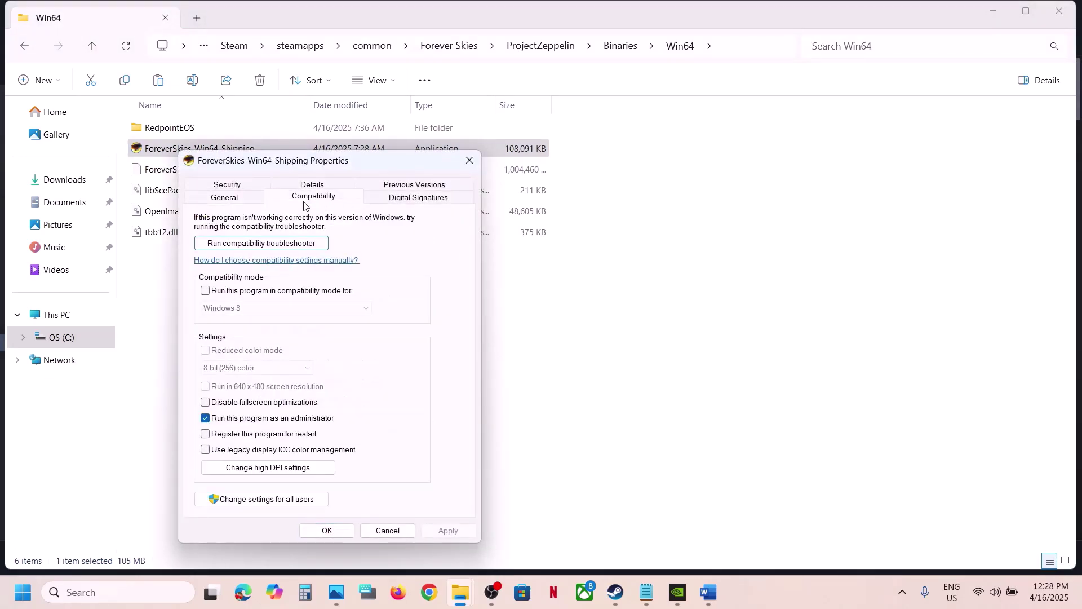
left_click(205, 291)
left_click(449, 530)
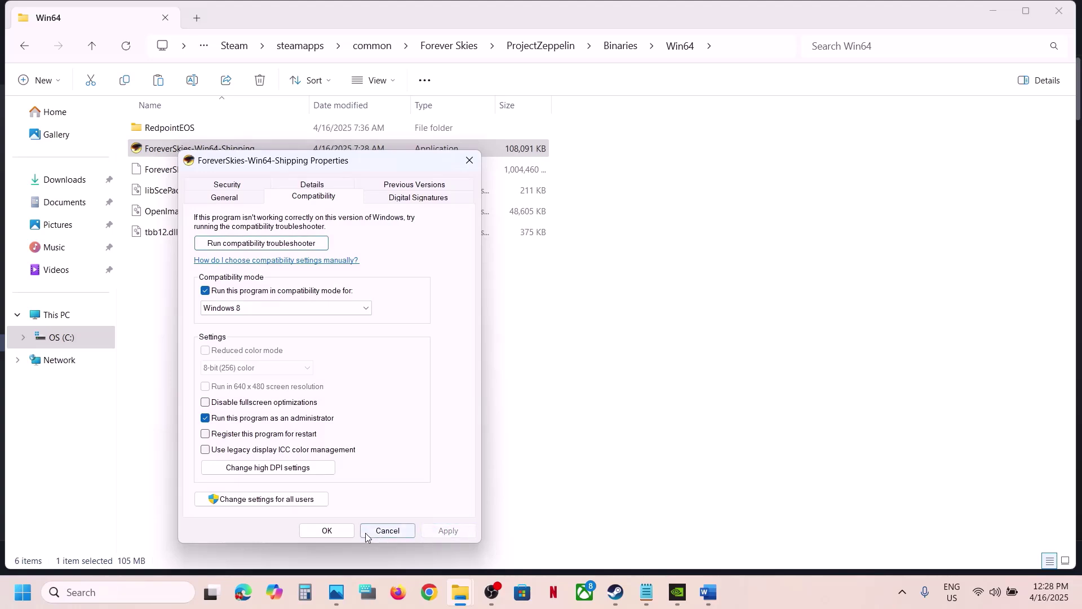
left_click(283, 308)
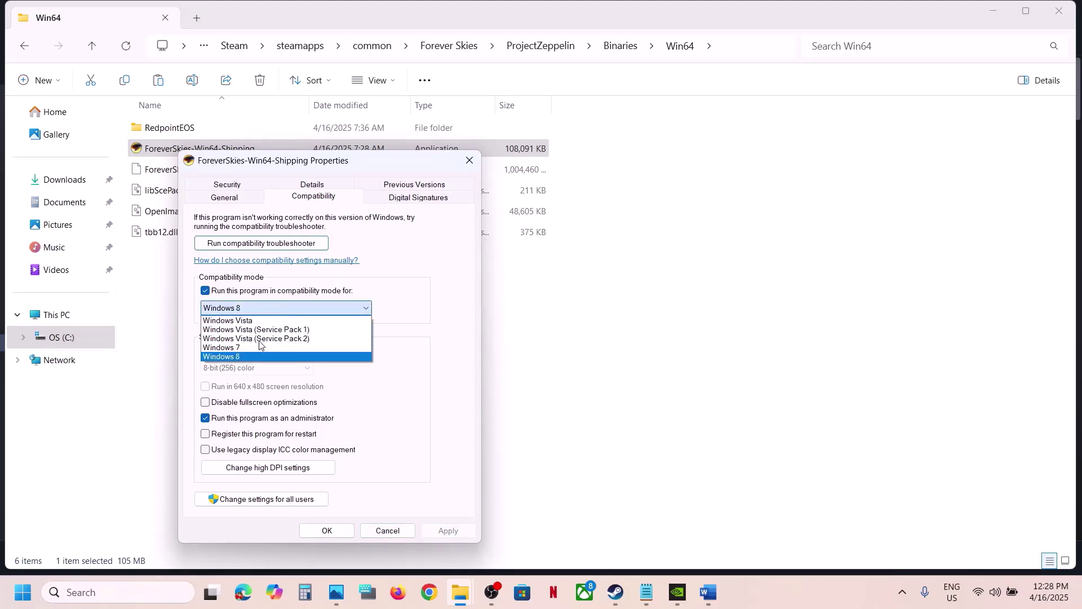
left_click(259, 348)
left_click(443, 533)
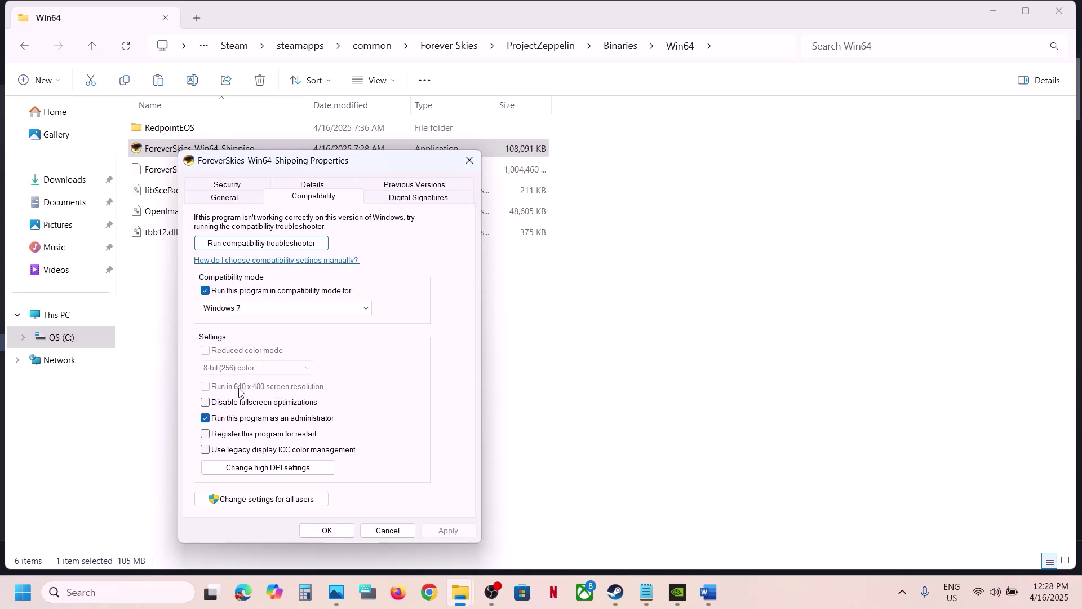
- Disable fullscreen optimizations for ForeverSkies-Win64-Shipping and save the properties
left_click(228, 401)
left_click(448, 530)
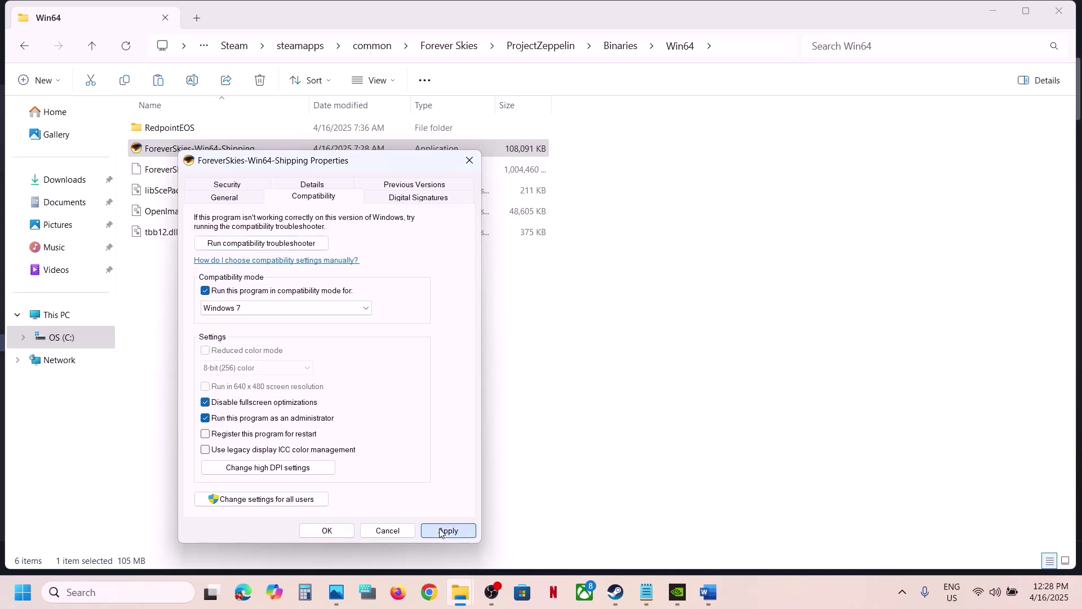
left_click(326, 530)
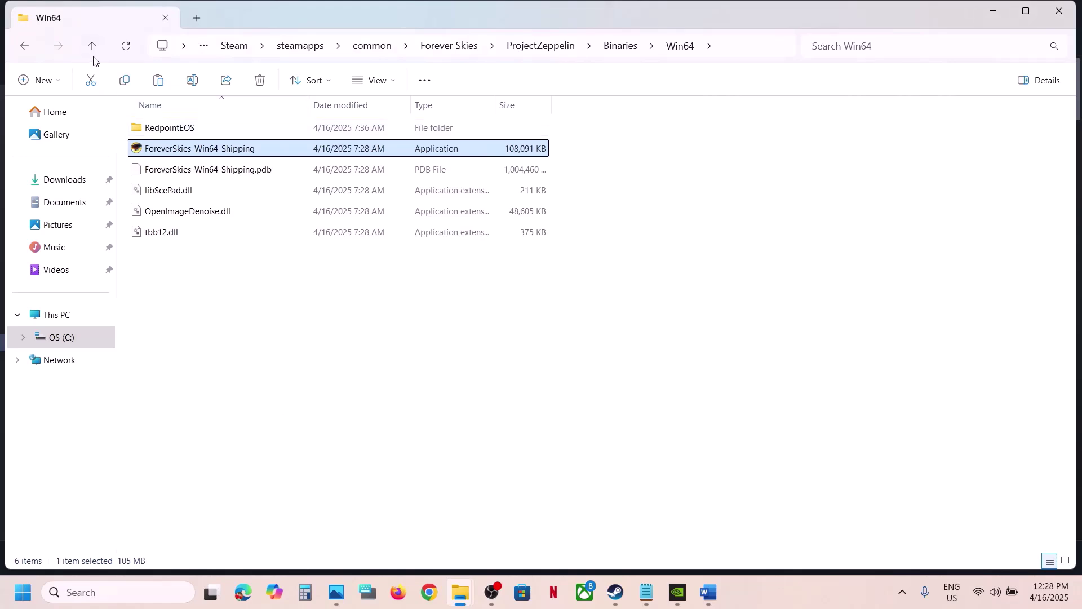
- Return to the main Forever Skies folder and select the ForeverSkies application
left_click(92, 50)
left_click(92, 50)
left_click(92, 50)
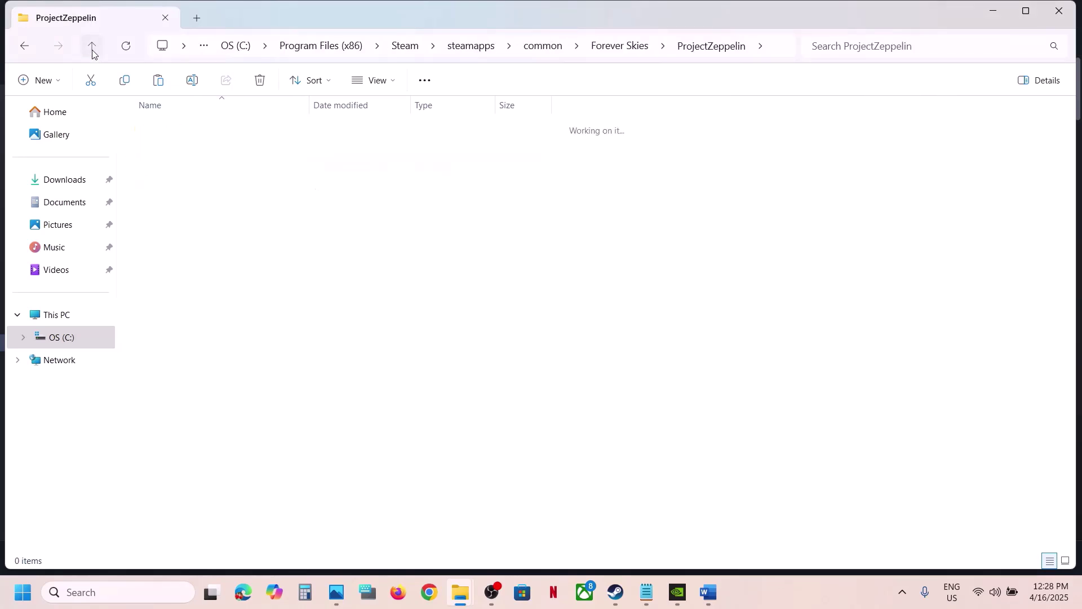
left_click(192, 174)
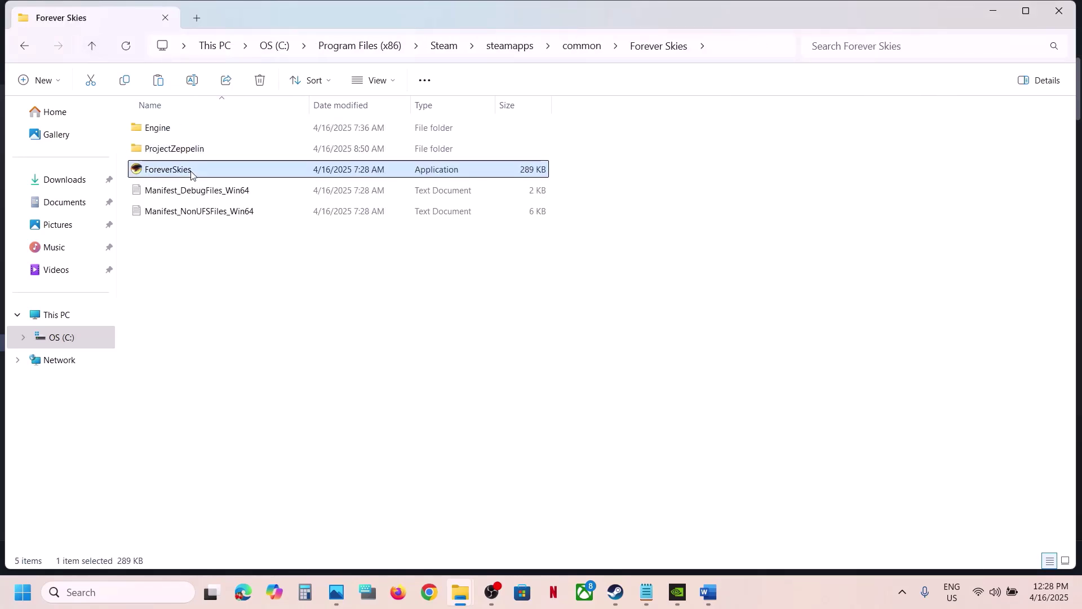
- Open the Win64 folder again through ProjectZeppelin and Binaries
double_click(181, 149)
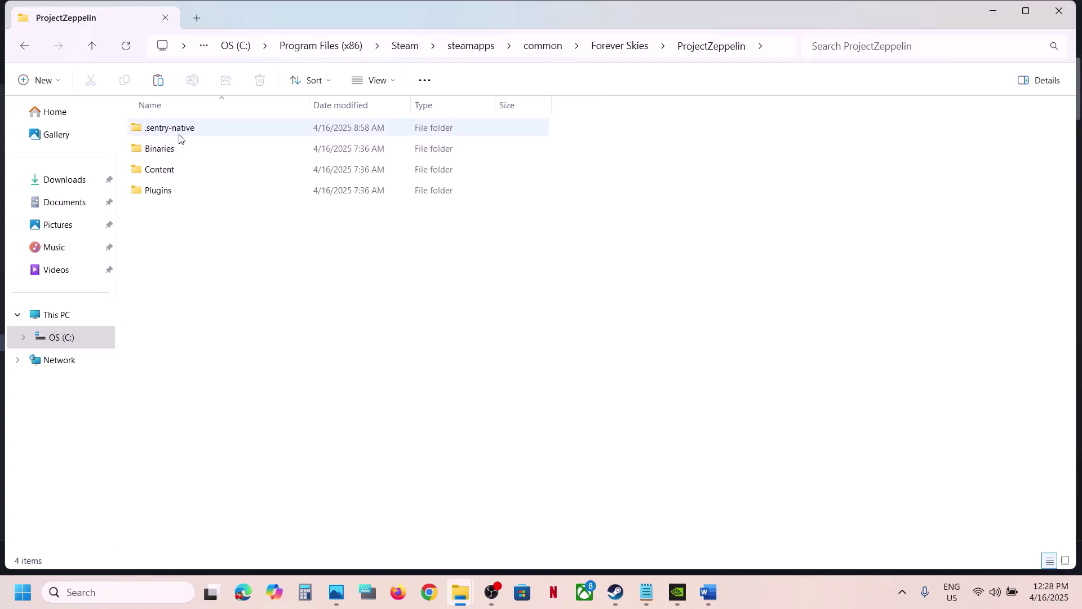
double_click(174, 148)
double_click(172, 130)
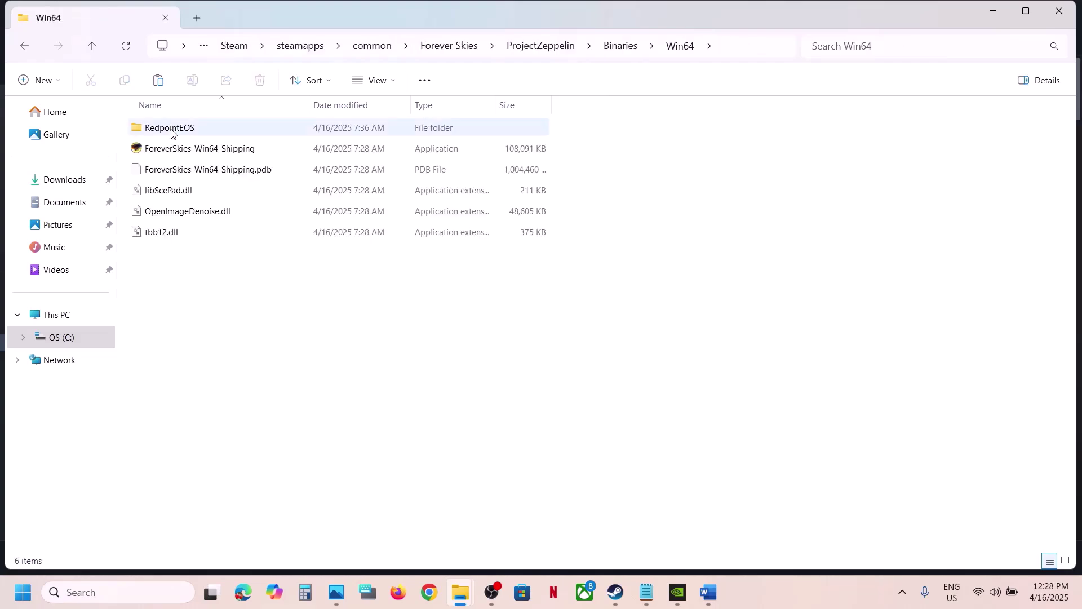
- Turn off compatibility mode, disabled fullscreen optimizations and run as administrator for ForeverSkies-Win64-Shipping, and save the properties
left_click(201, 151)
right_click(201, 151)
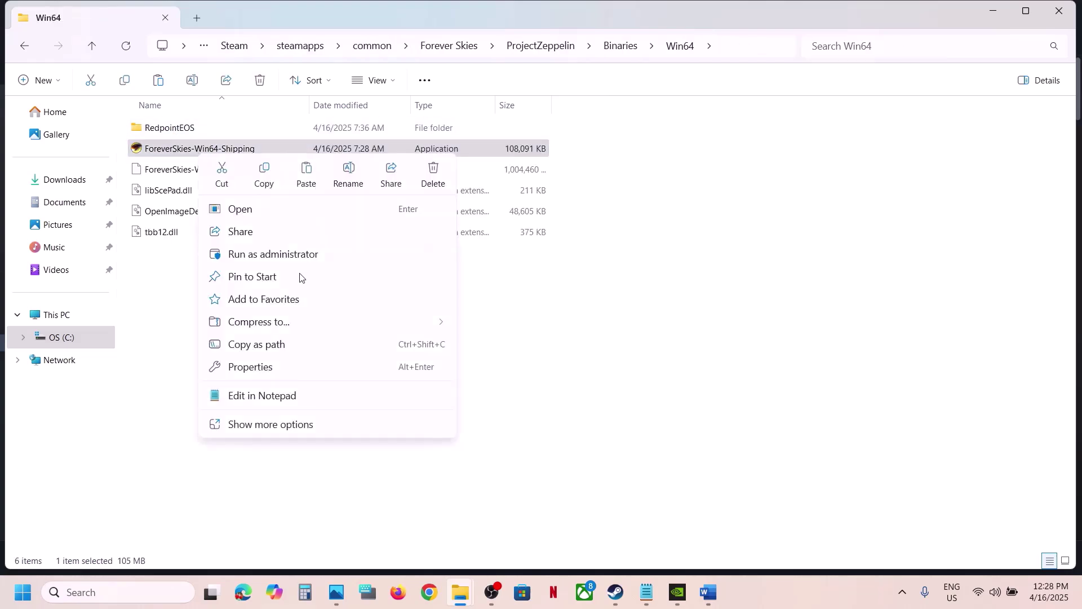
left_click(271, 365)
left_click(334, 203)
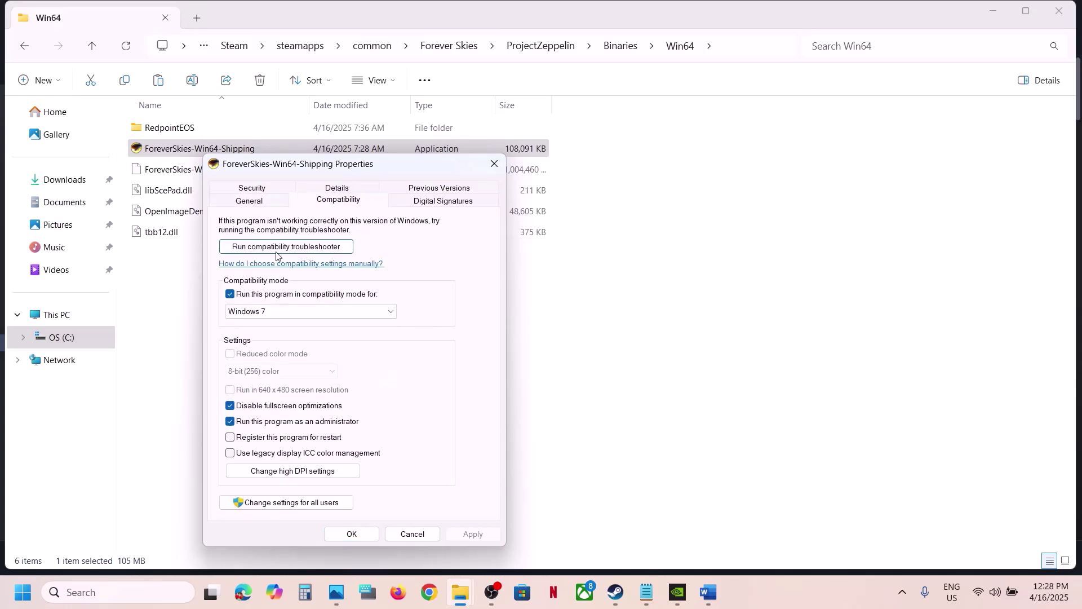
left_click(231, 293)
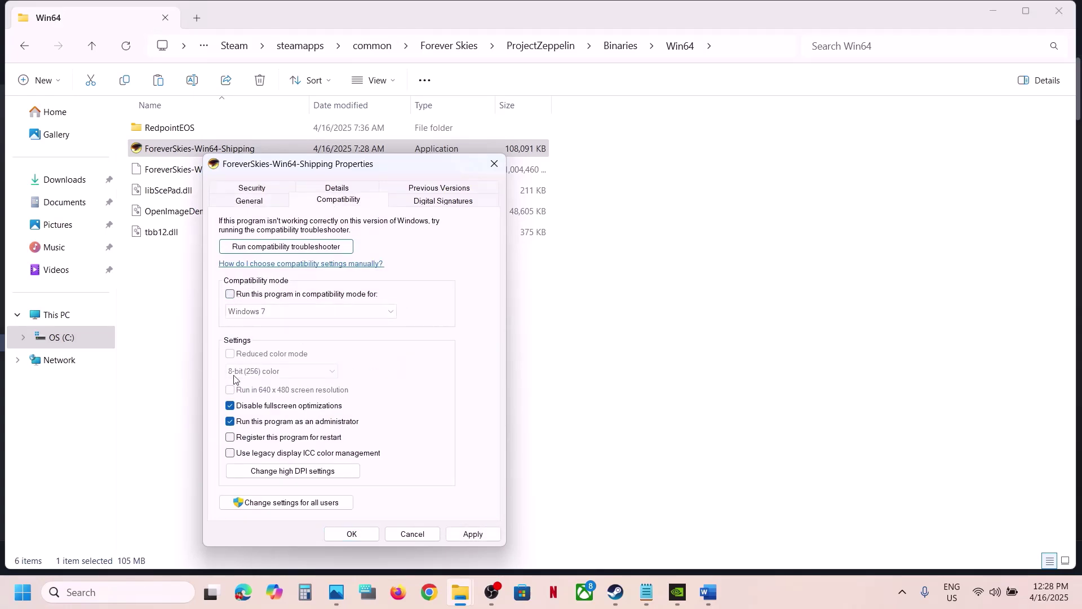
left_click(231, 407)
left_click(231, 424)
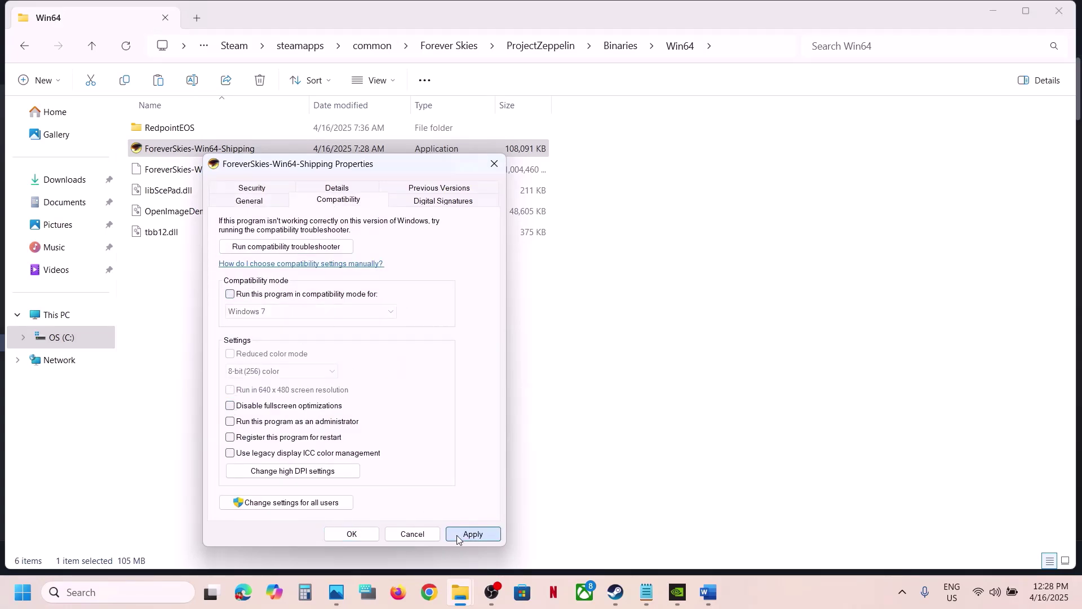
left_click(460, 535)
left_click(342, 539)
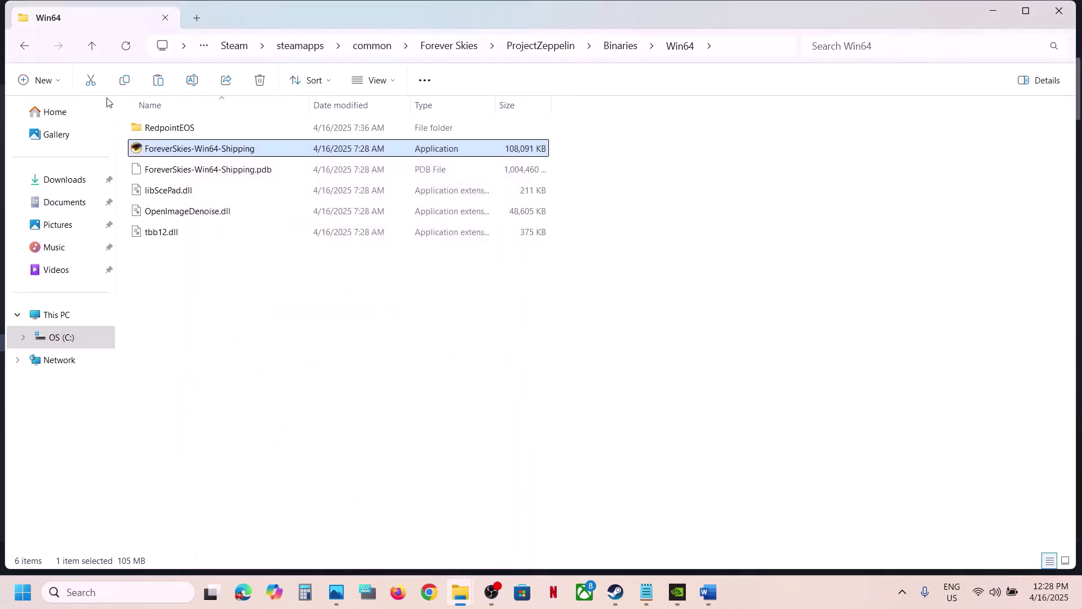
- Go back up from Win64 to the Forever Skies folder and point out the ForeverSkies application there
left_click(90, 54)
left_click(90, 54)
left_click(90, 54)
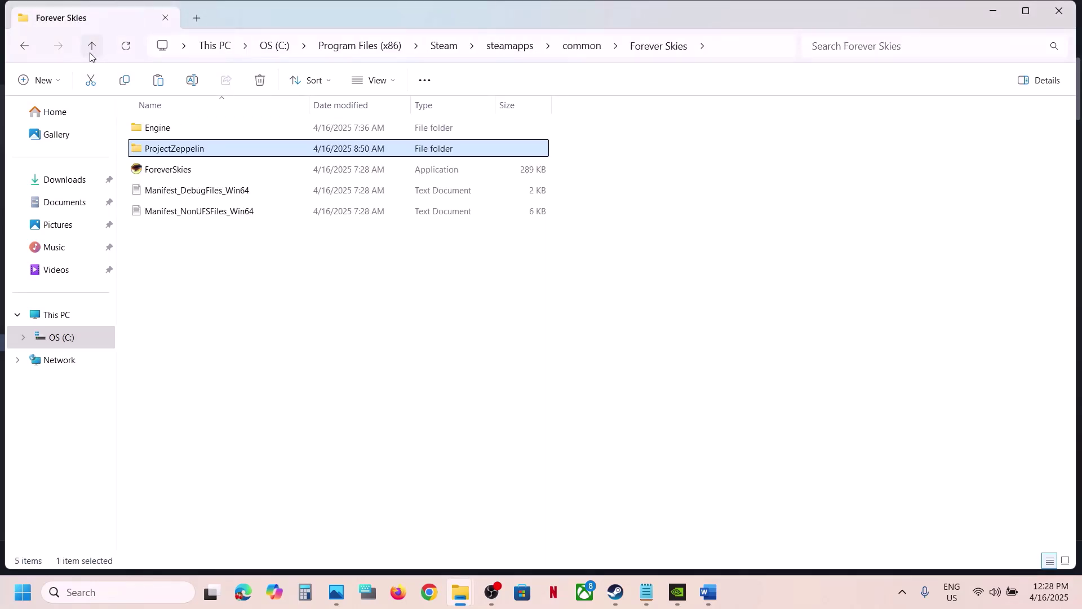
left_click(179, 171)
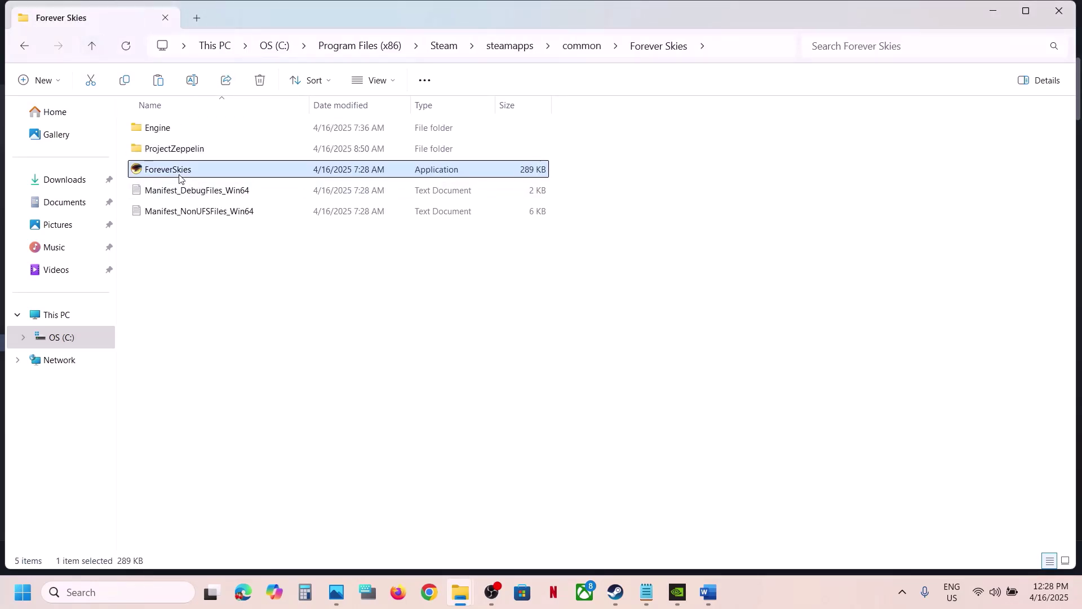
- Switch to the Word document and highlight Step 6's clean graphics driver installation text and its NVIDIA and AMD links
left_click(615, 590)
left_click(708, 591)
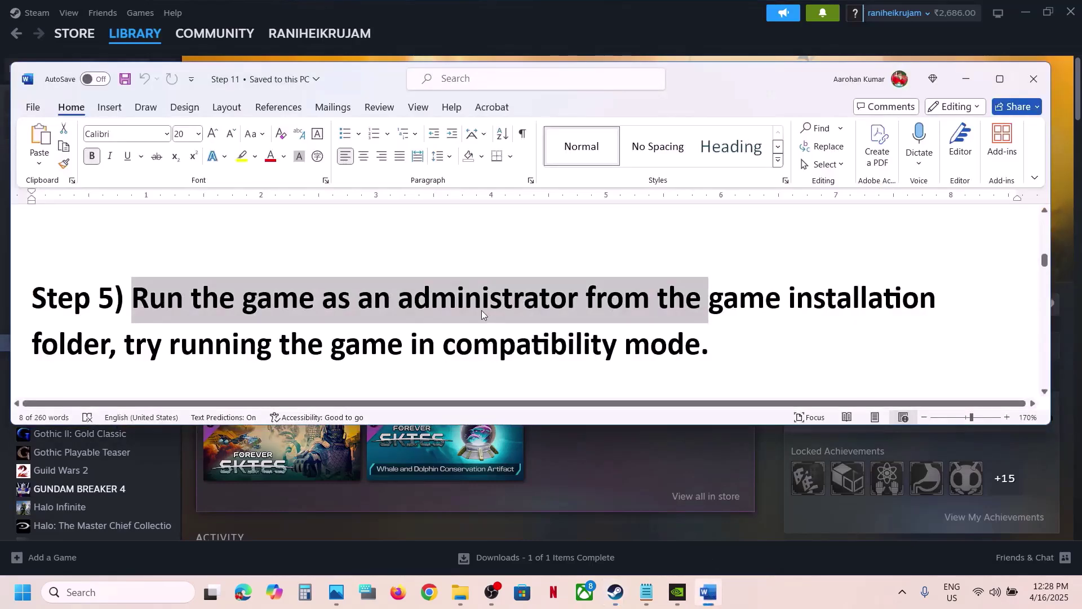
scroll(482, 314, "down", 3)
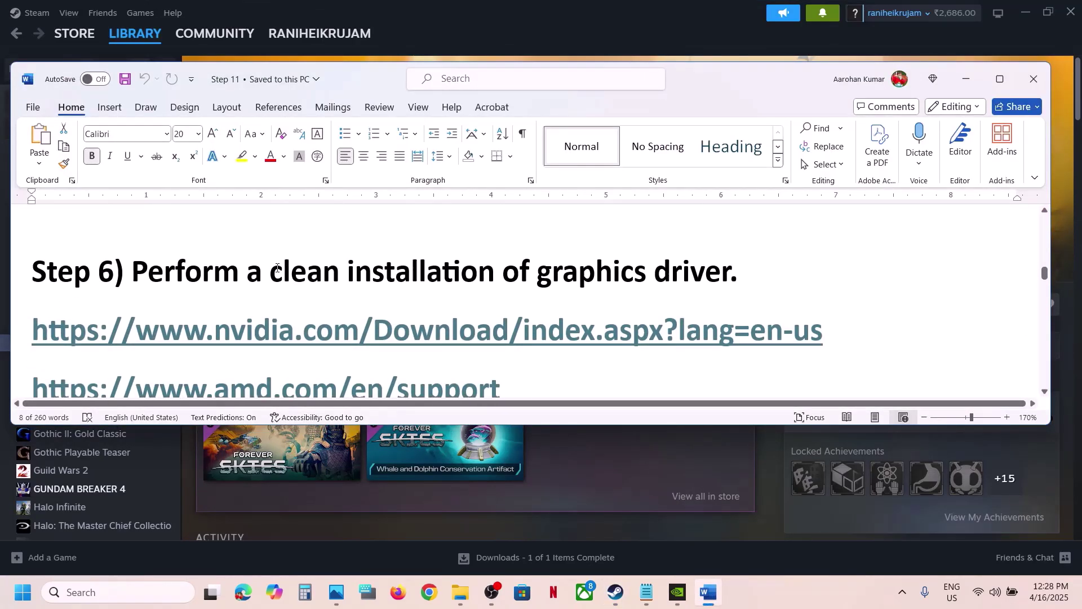
left_click_drag(277, 268, 675, 285)
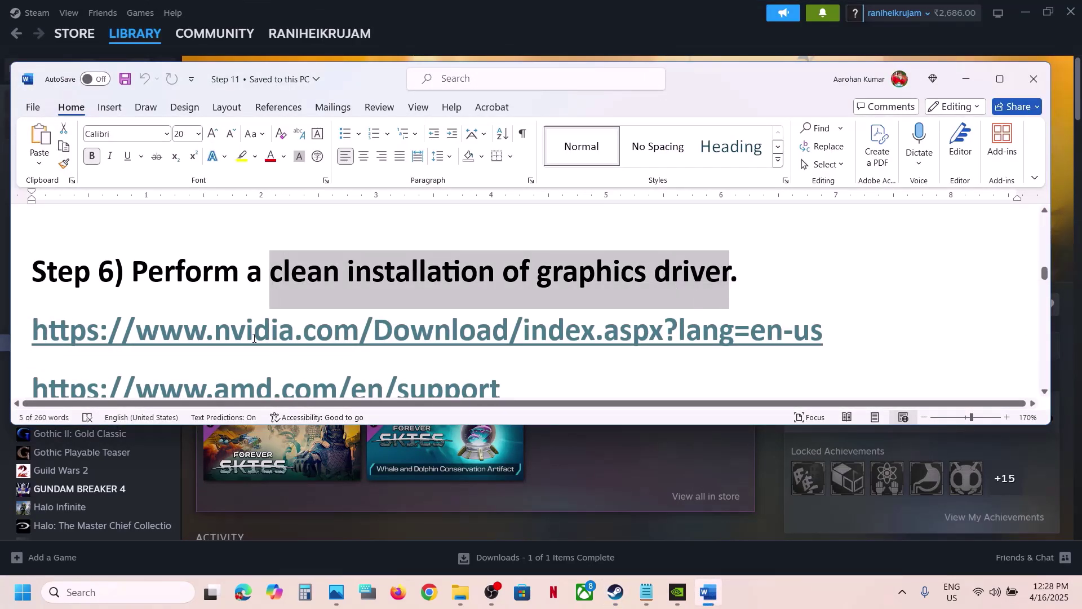
left_click_drag(253, 338, 617, 351)
scroll(439, 330, "down", 1)
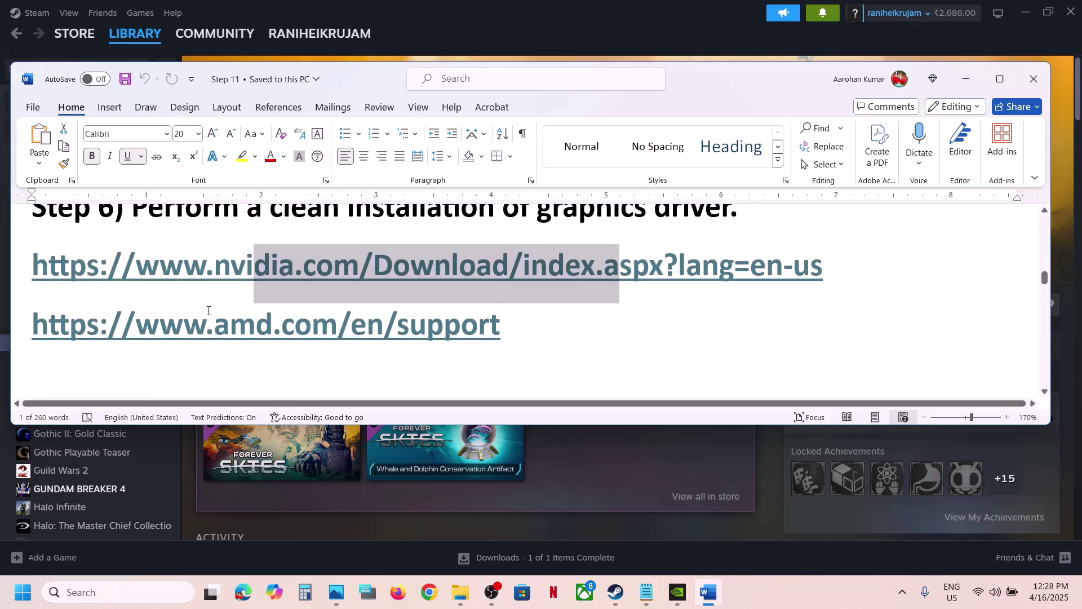
left_click_drag(207, 322, 490, 329)
left_click_drag(279, 270, 549, 272)
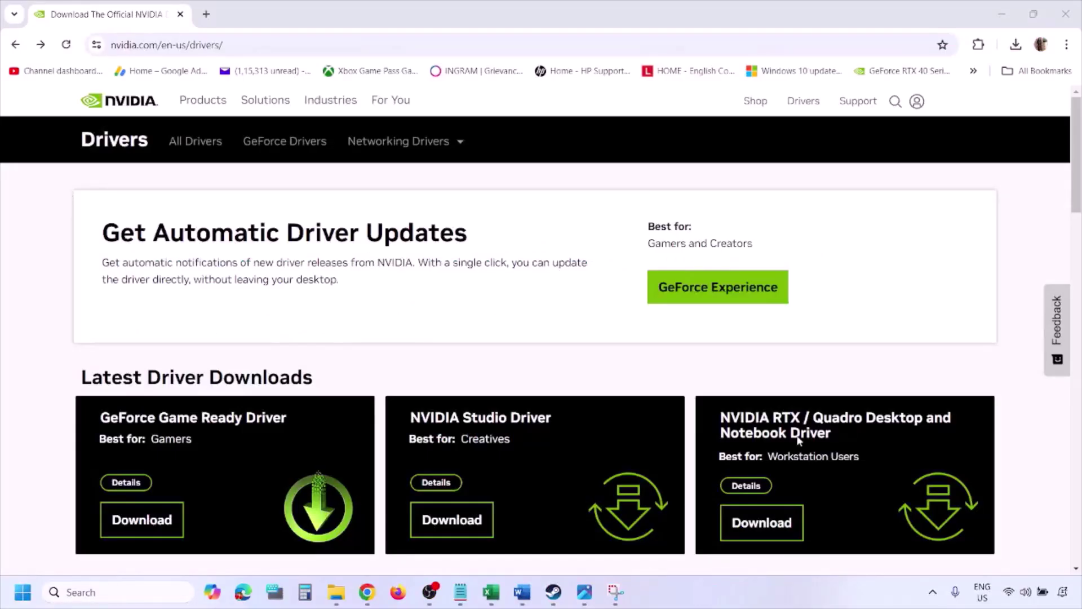
- Search NVIDIA's driver page for drivers for the GeForce RTX 3050 Laptop GPU with Windows 11 and English (US)
scroll(253, 345, "down", 7)
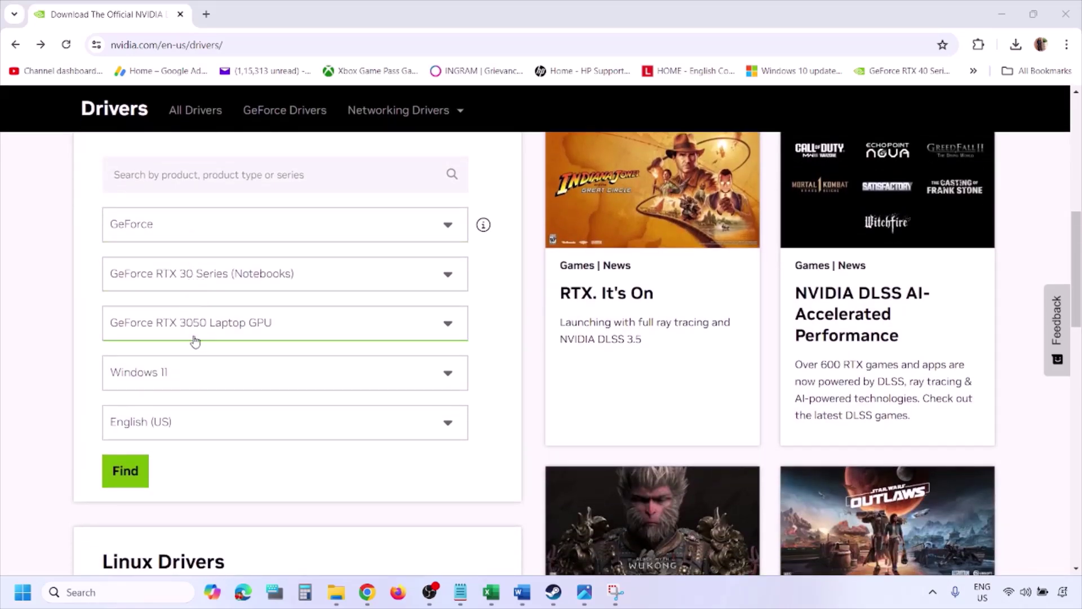
left_click(178, 376)
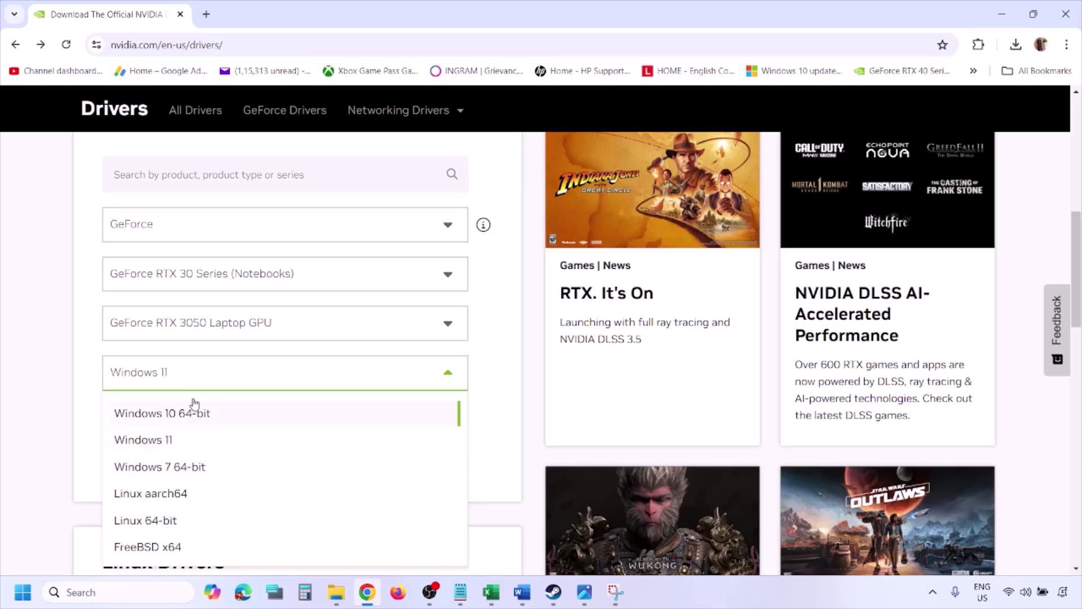
left_click(157, 442)
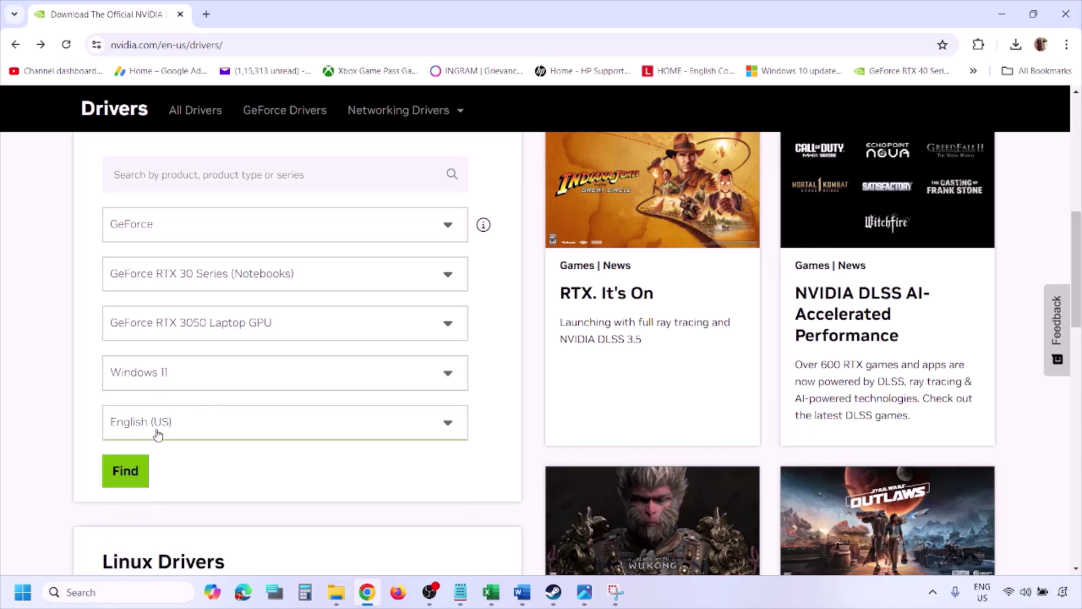
left_click(126, 472)
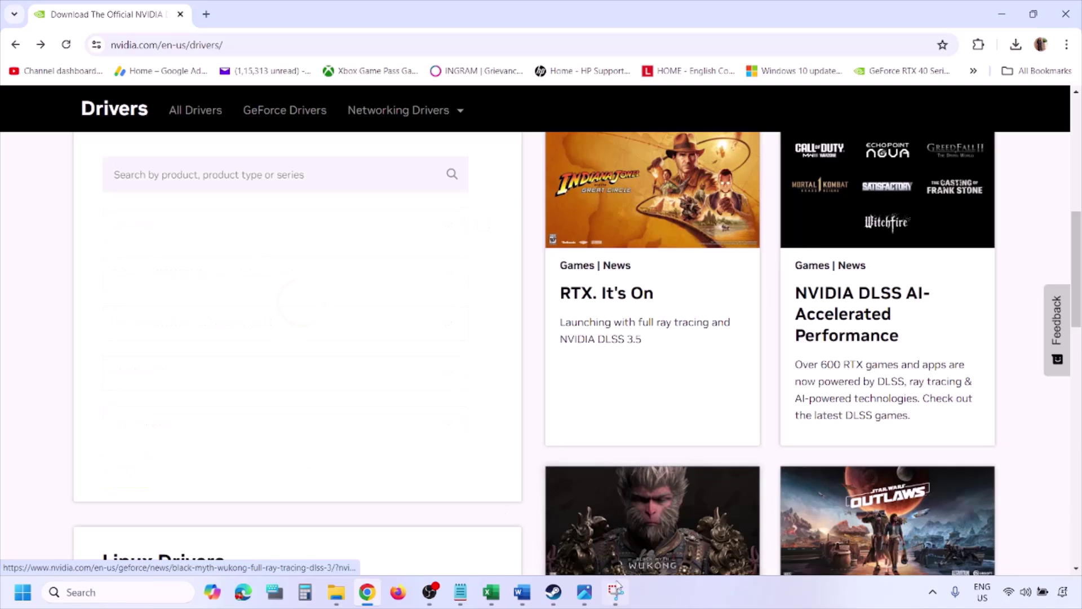
- Switch to the Photos app and go through screenshots 1.png to 5.png of the NVIDIA driver download and custom clean installation
left_click(584, 593)
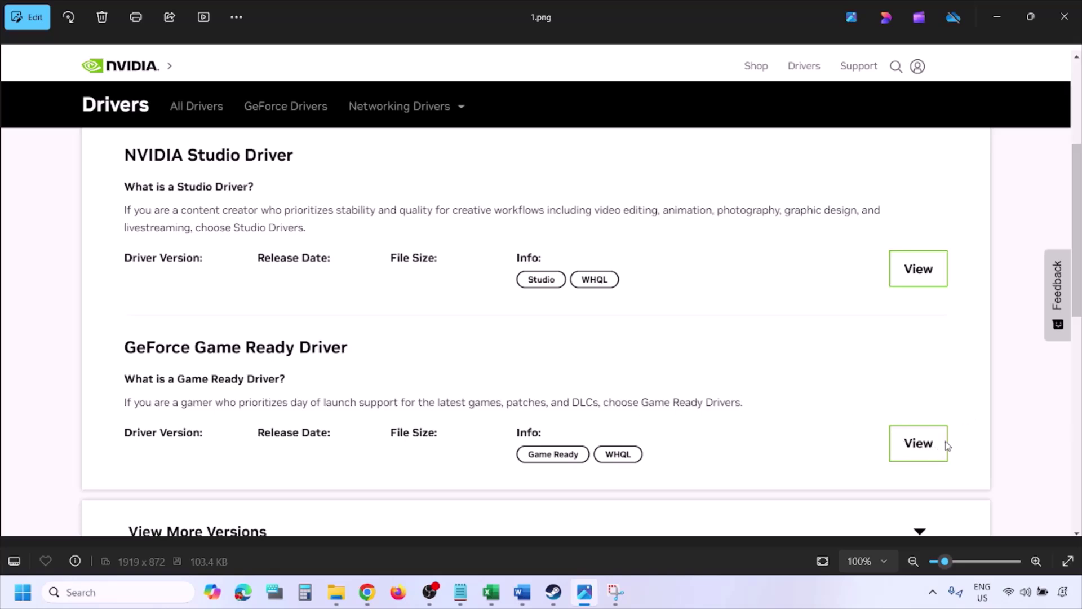
key("Right")
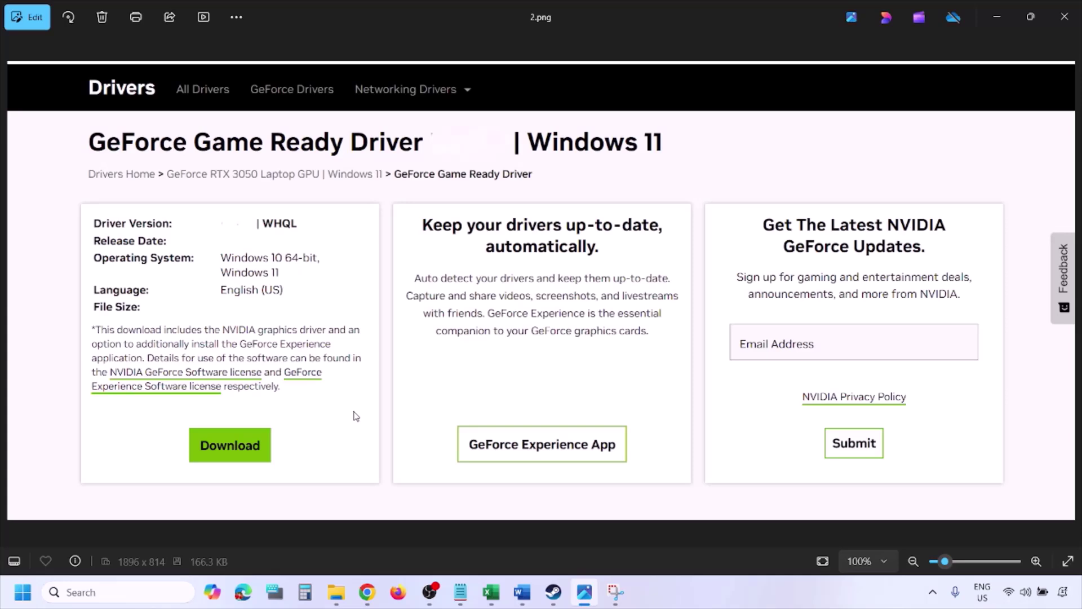
key("Right")
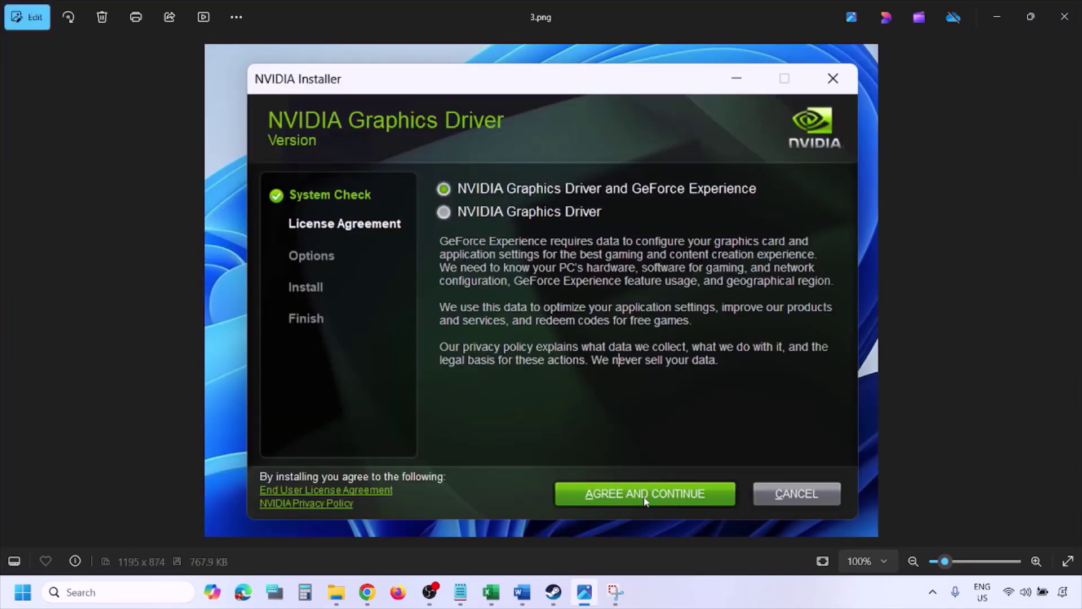
key("Right")
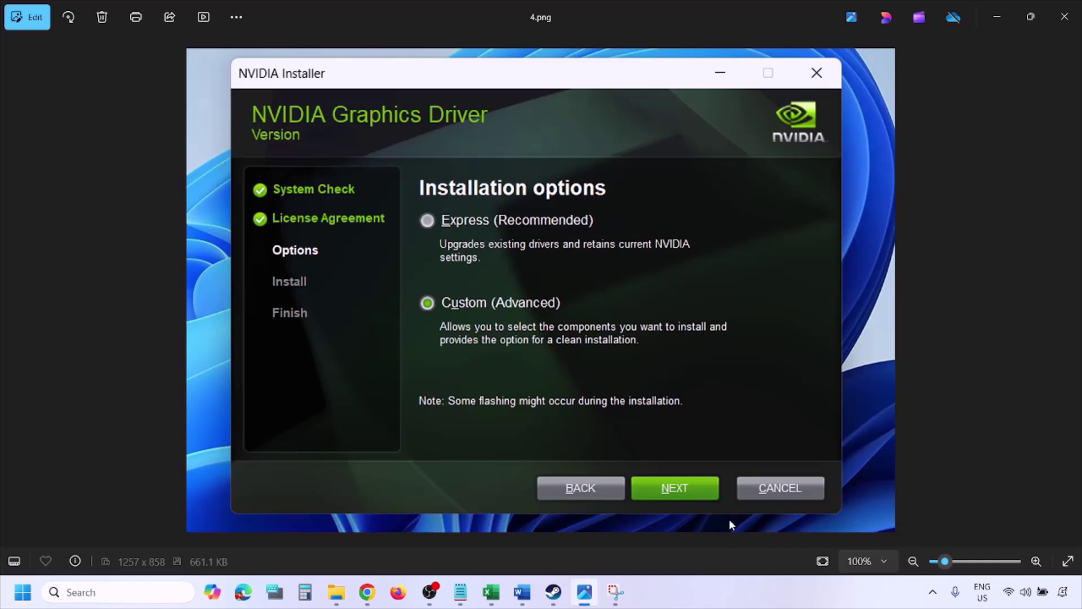
key("Right")
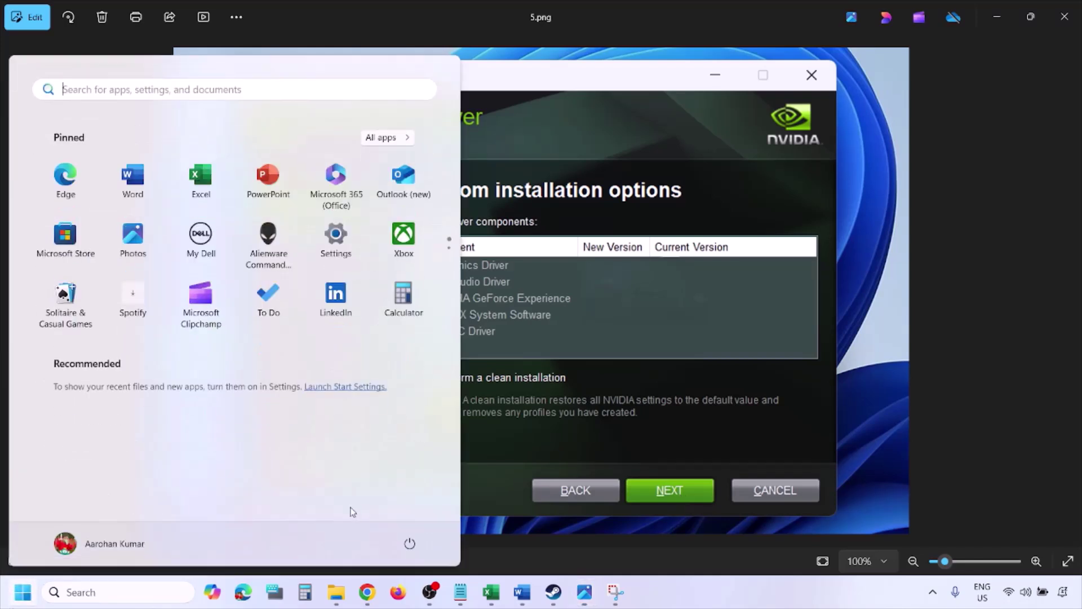
- Show the computer's power options with the Restart choice, and close them without restarting
left_click(411, 546)
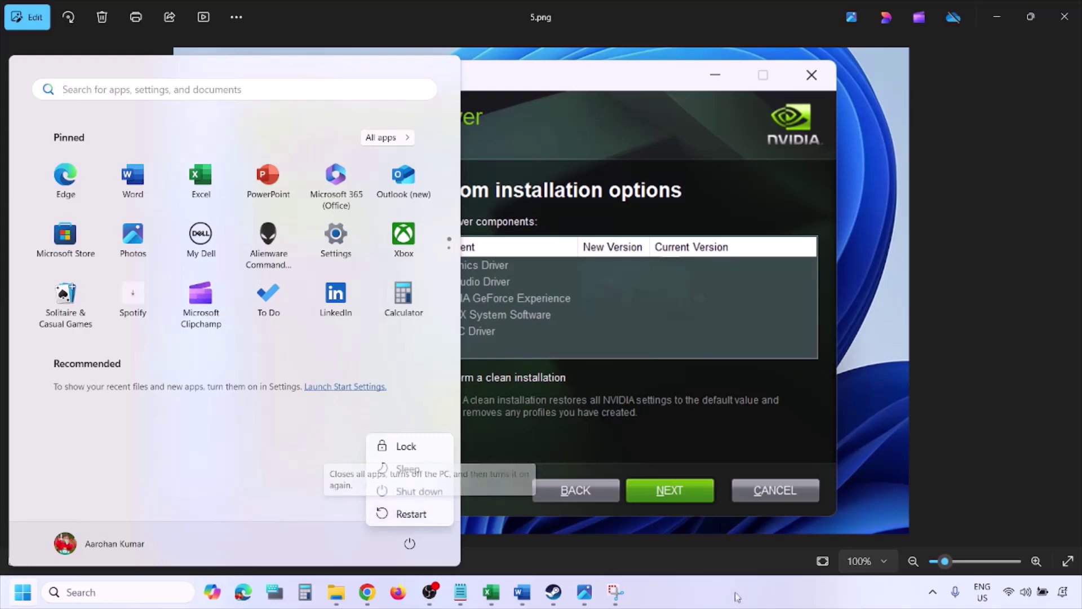
key("Escape")
key("Escape")
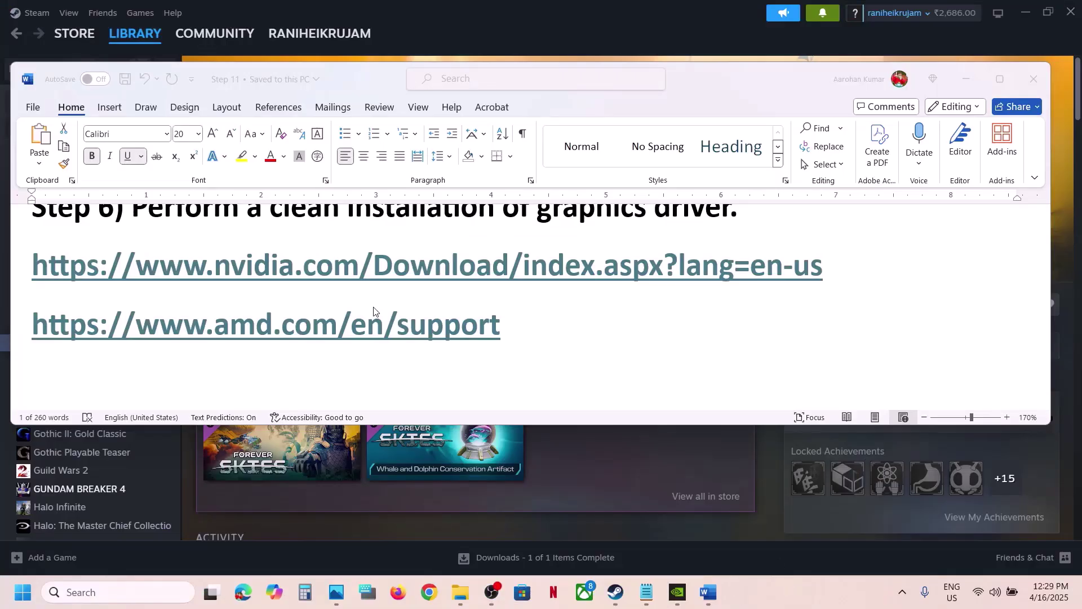
- Highlight the AMD support link in the Word document, switch briefly to Steam and return to the document
left_click(529, 329)
triple_click(544, 338)
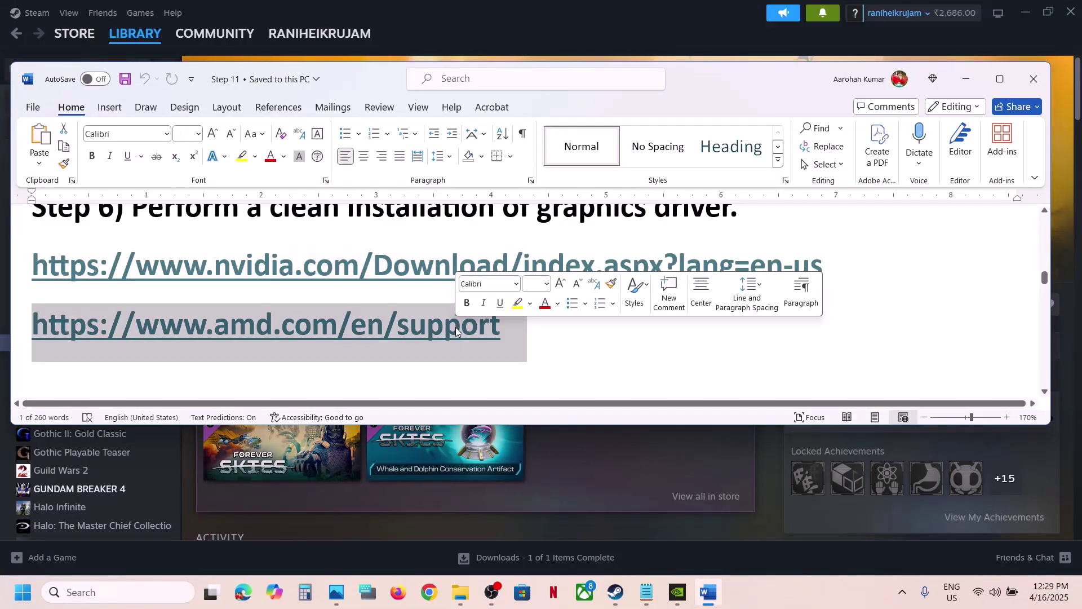
left_click(541, 341)
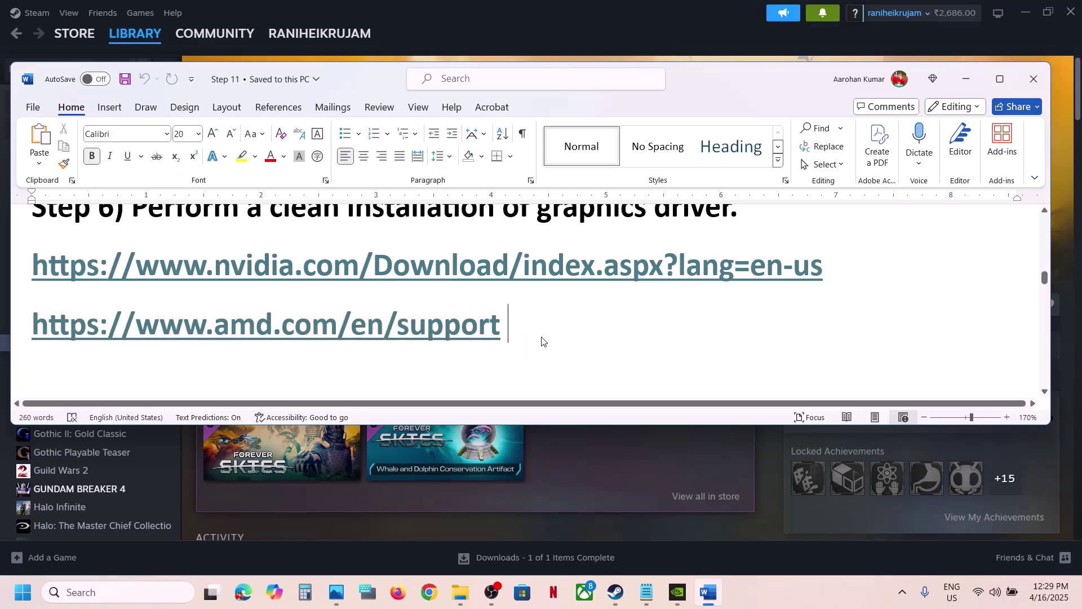
left_click_drag(536, 336, 182, 315)
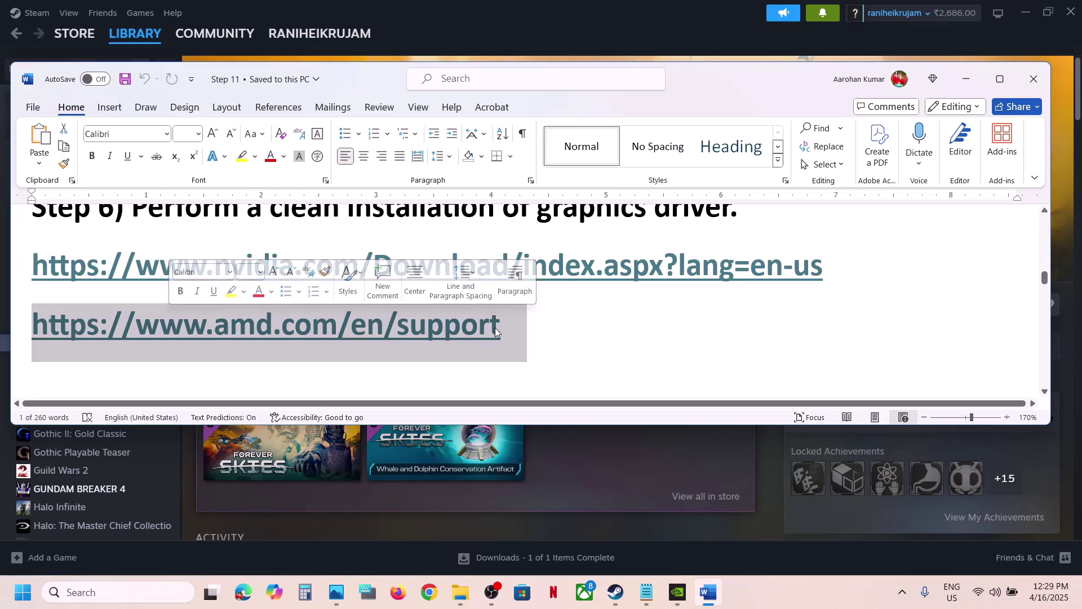
left_click(575, 38)
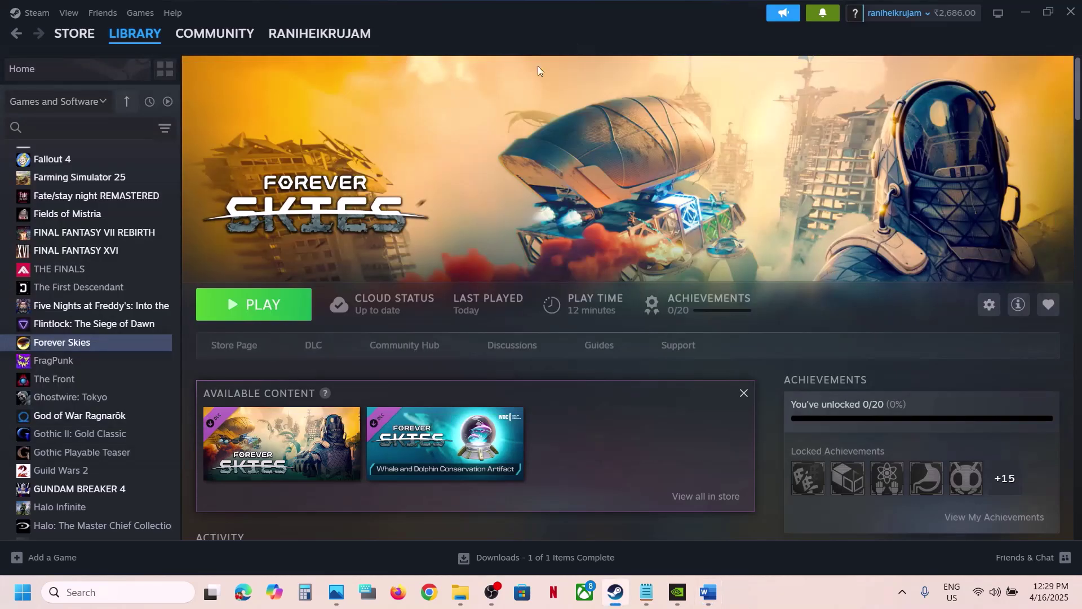
left_click(718, 596)
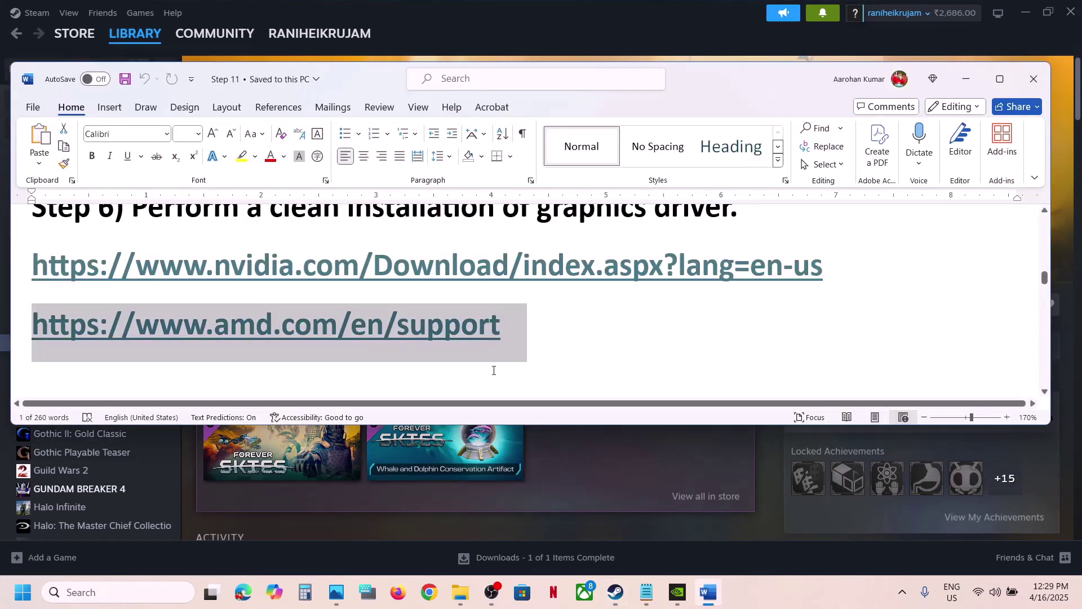
- Copy the word "graphics" from Step 7 in the Word document, search Windows for it and open Graphics settings
scroll(493, 370, "down", 3)
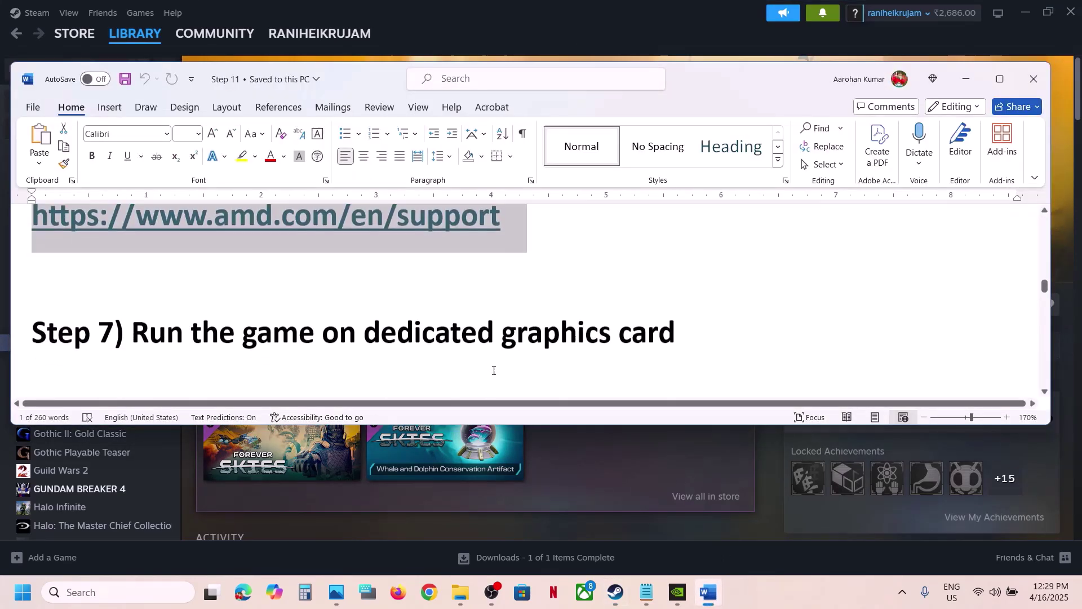
double_click(546, 322)
key("ctrl+c")
left_click(648, 33)
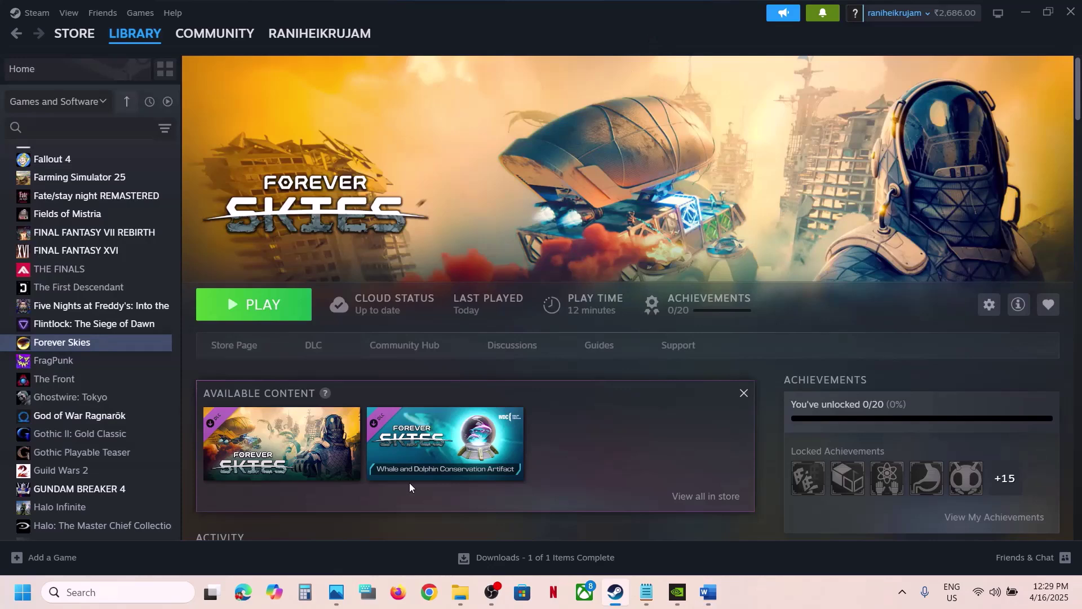
left_click(163, 583)
key("ctrl+v")
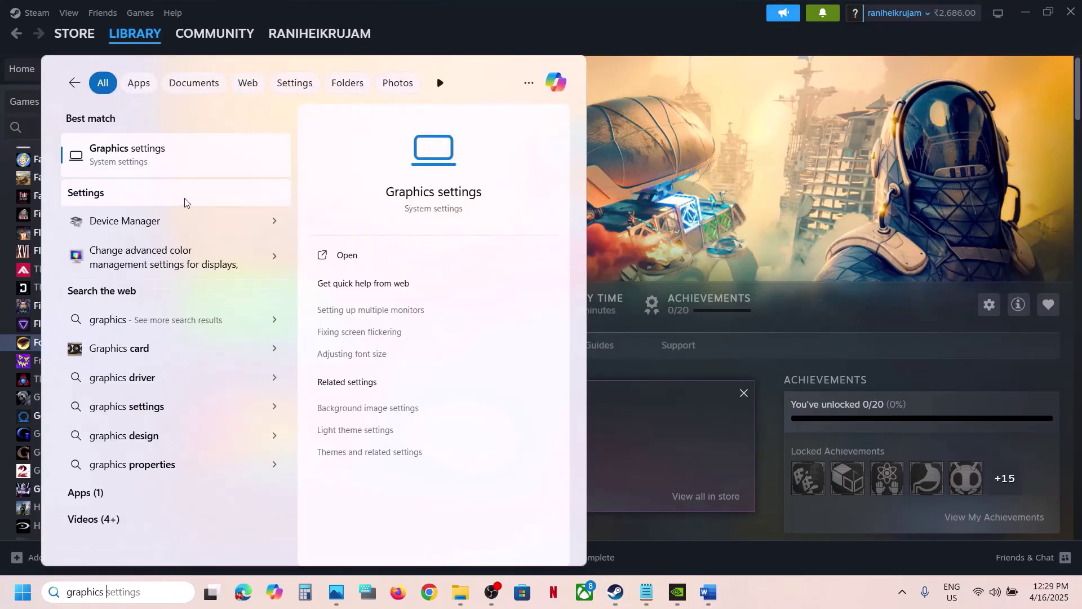
left_click(150, 153)
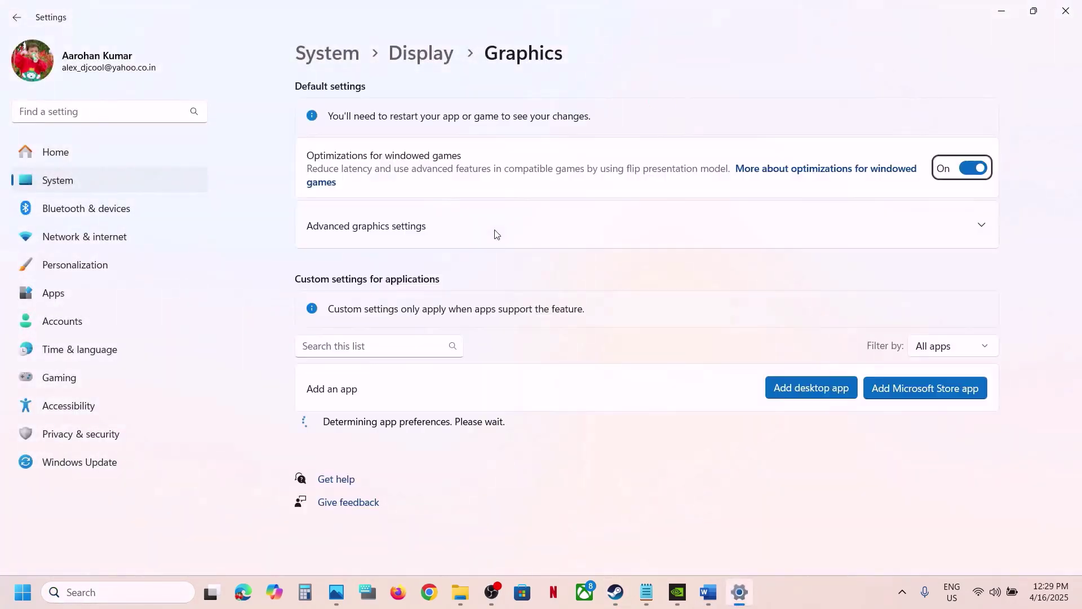
- Add ForeverSkies-Win64-Shipping from Forever Skies\ProjectZeppelin\Binaries\Win64 as a desktop app with custom graphics settings
left_click(828, 386)
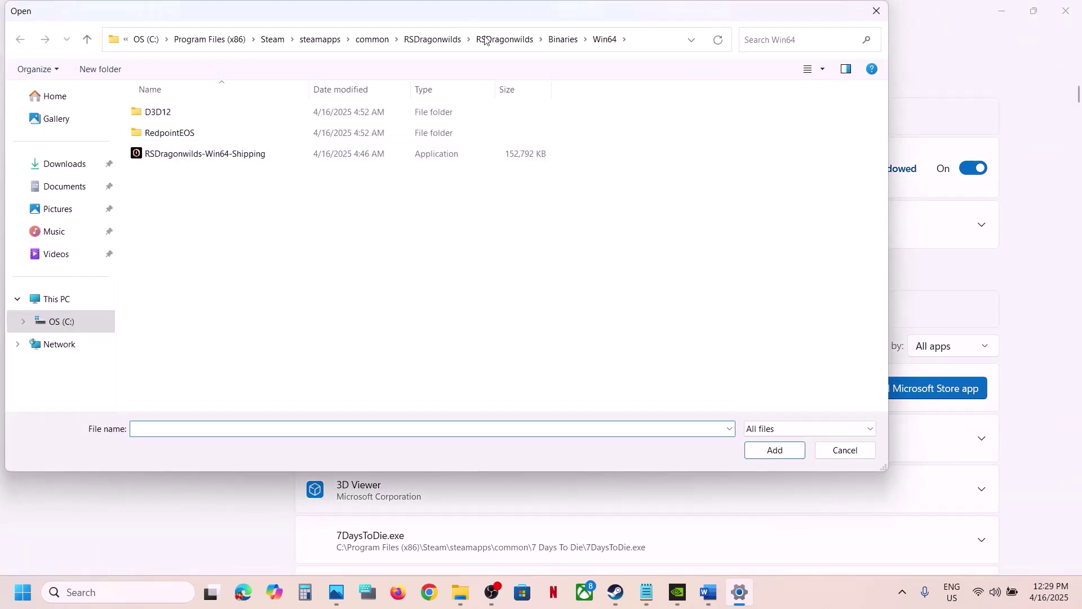
left_click(376, 39)
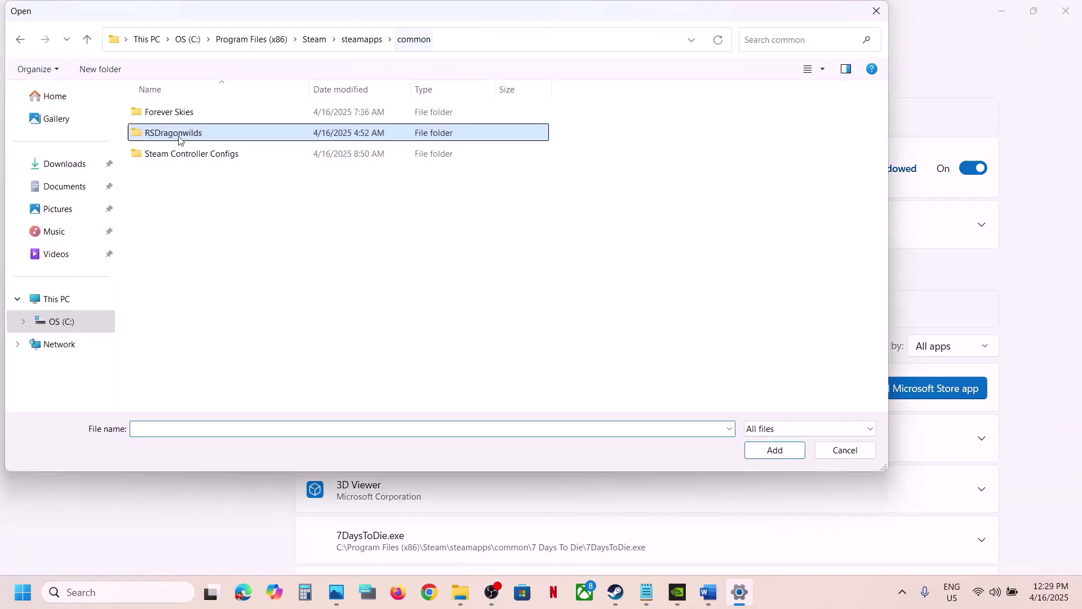
double_click(160, 111)
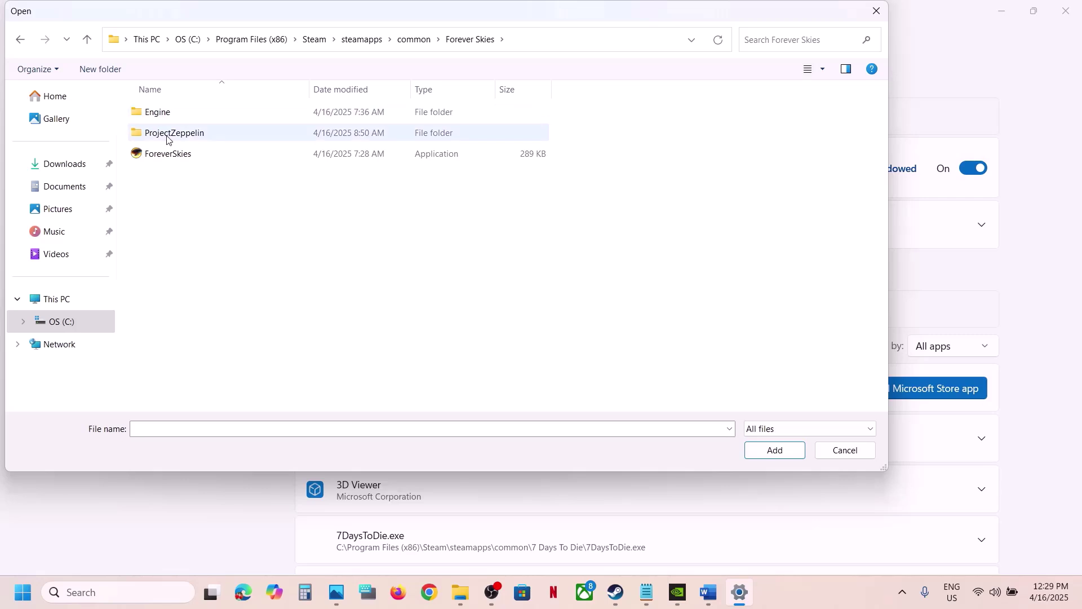
double_click(164, 133)
double_click(164, 132)
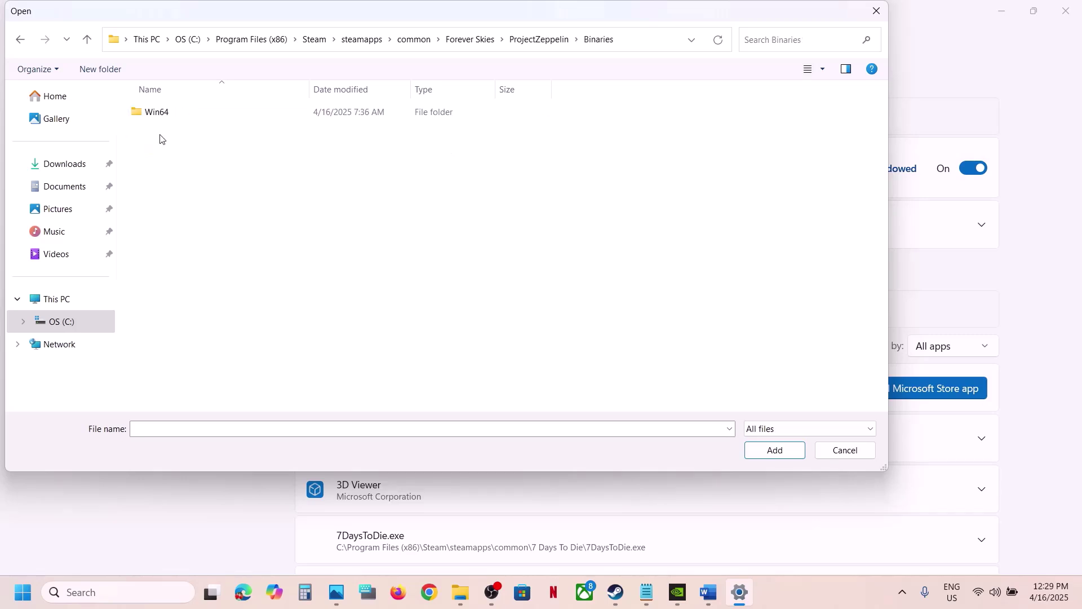
left_click(191, 112)
double_click(191, 112)
left_click(243, 132)
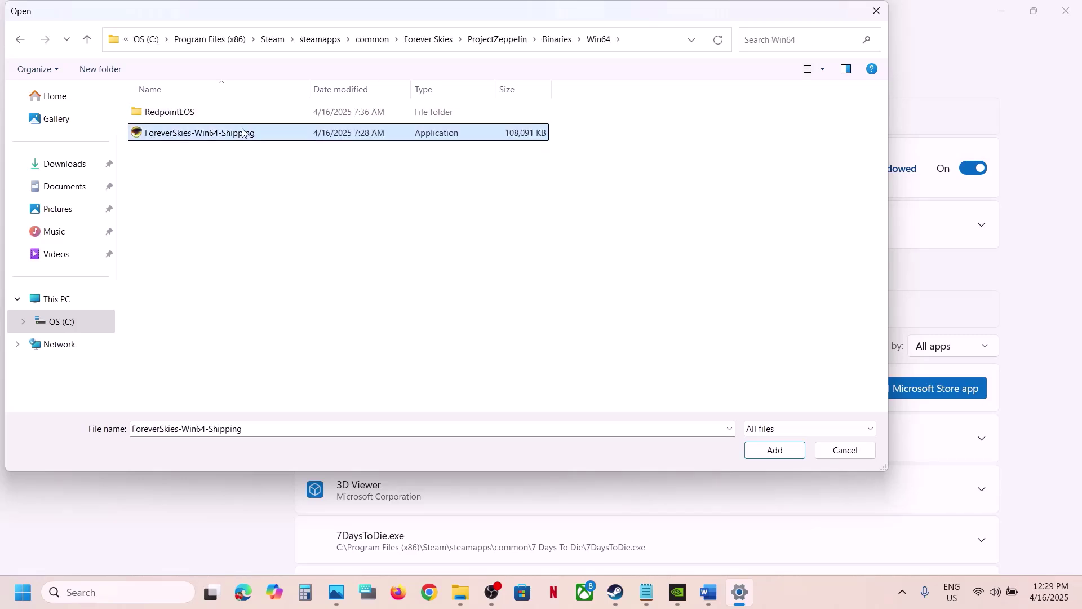
left_click(750, 453)
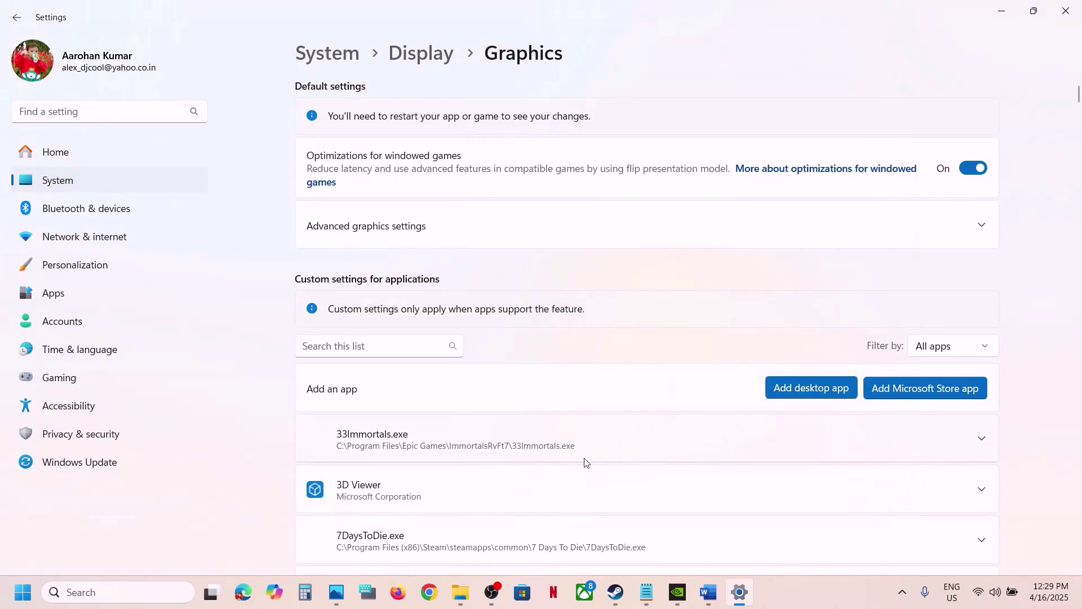
- Set the GPU preference of Forever Skies to High Performance (NVIDIA GeForce RTX 3050 Laptop GPU), and close Settings
scroll(582, 461, "down", 15)
scroll(584, 462, "down", 20)
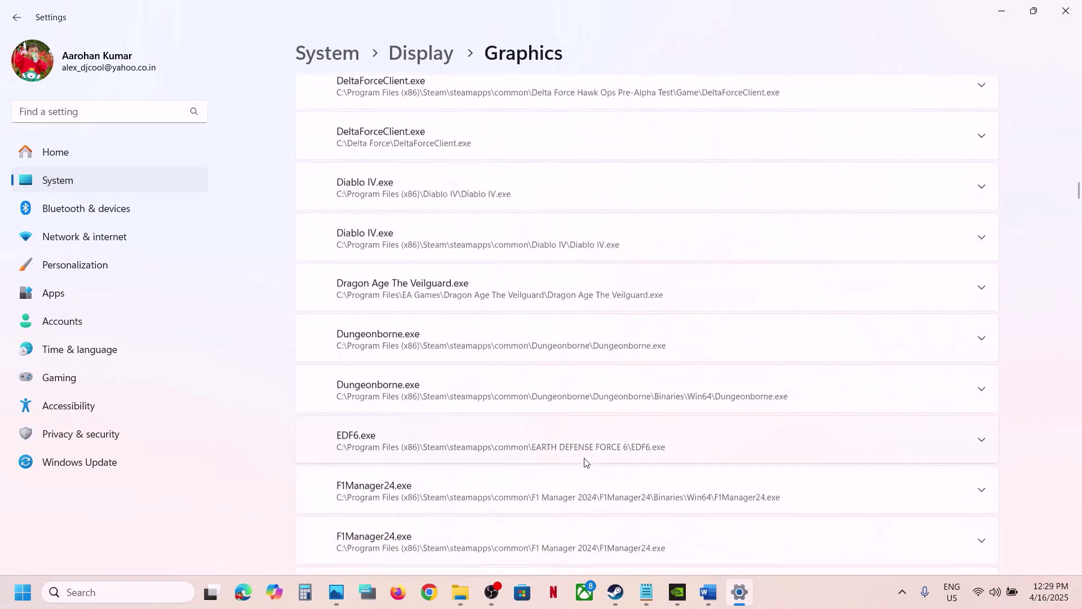
scroll(584, 462, "down", 3)
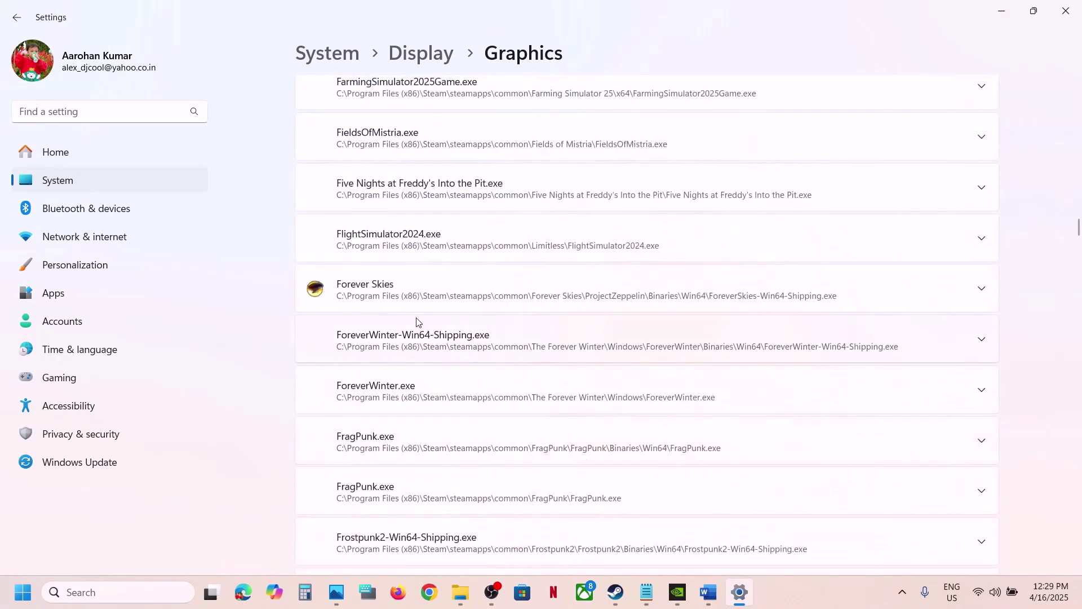
left_click(696, 354)
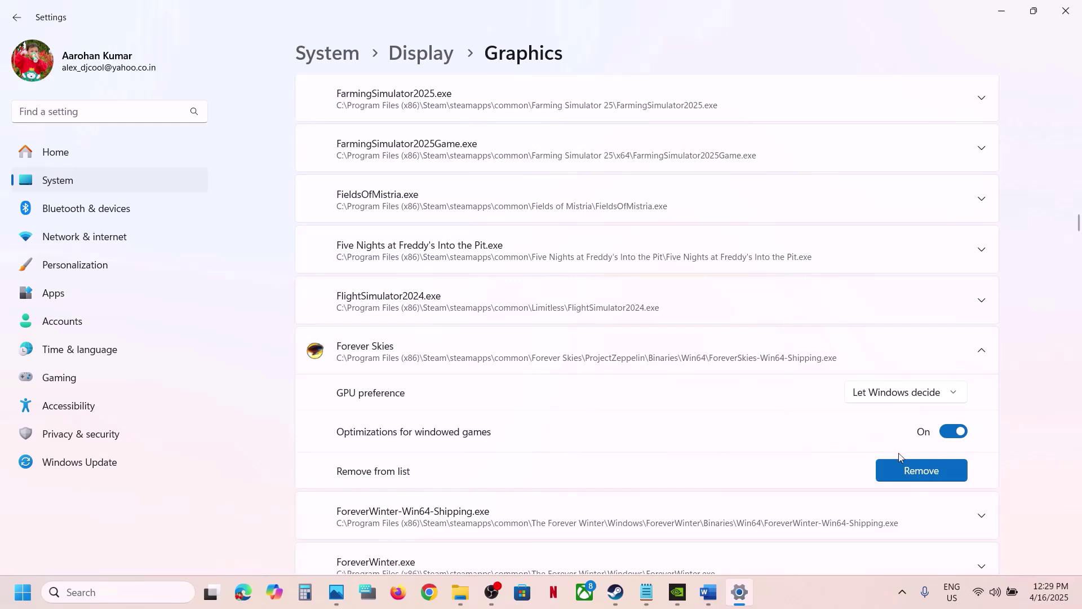
left_click(890, 401)
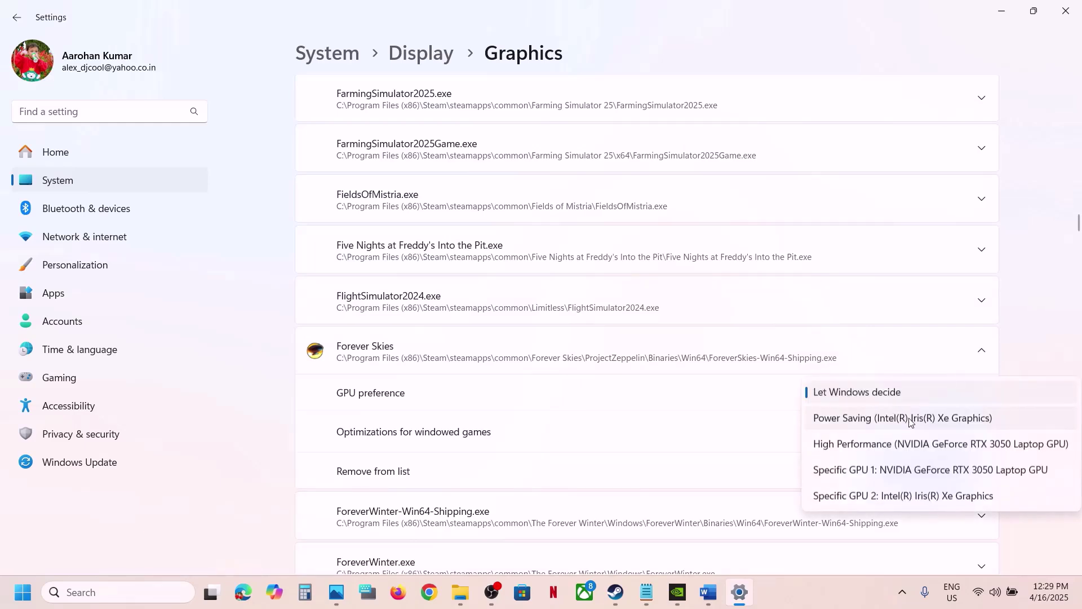
left_click(894, 445)
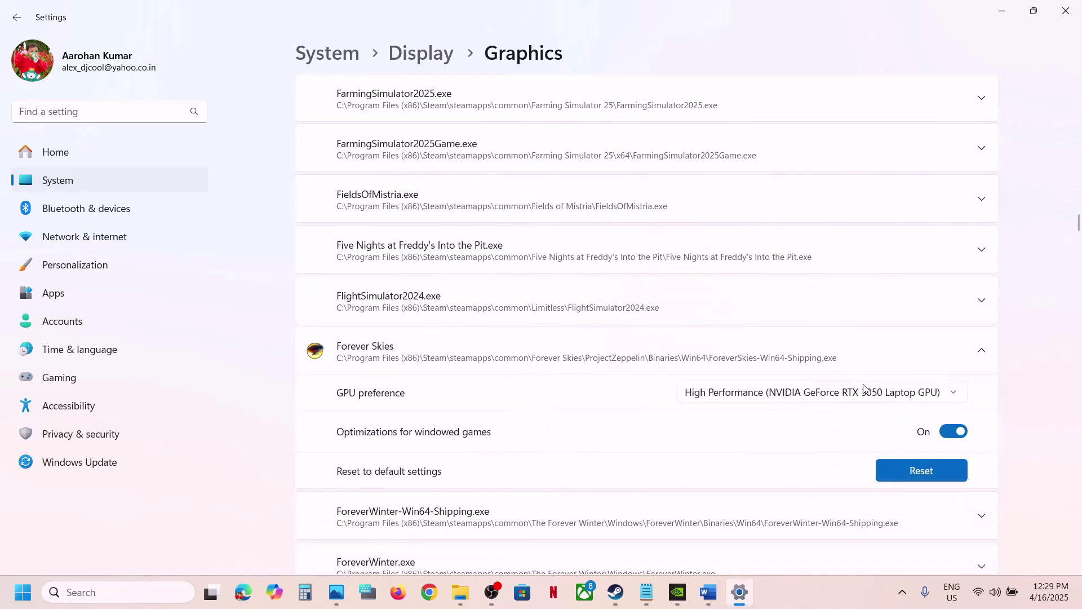
scroll(602, 293, "up", 20)
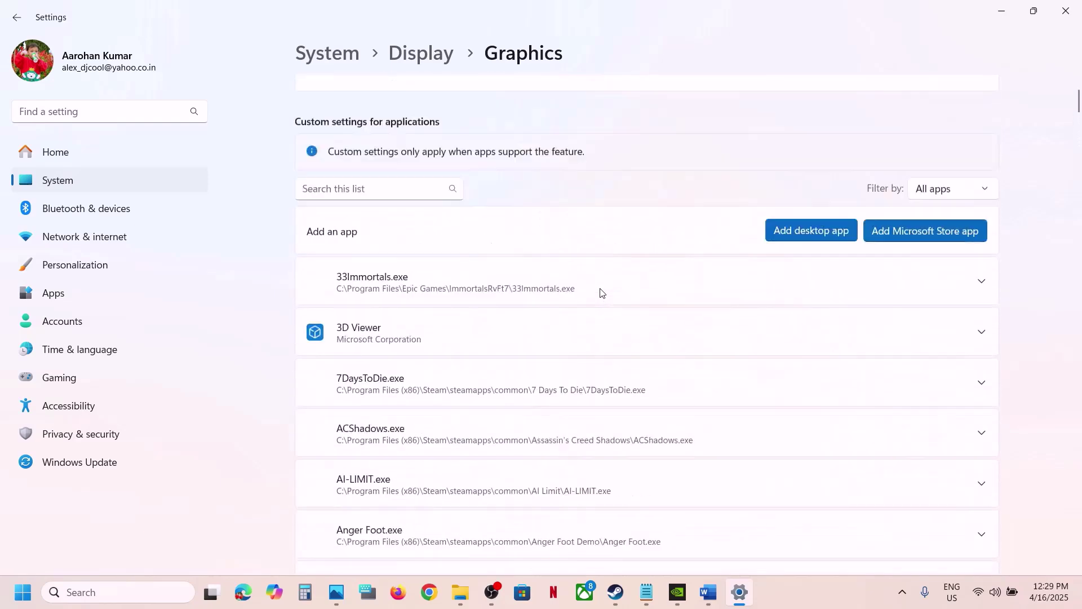
left_click(1065, 10)
- Highlight Step 8 about updating Windows to the latest version in the Word document, and switch back to Steam
left_click(707, 582)
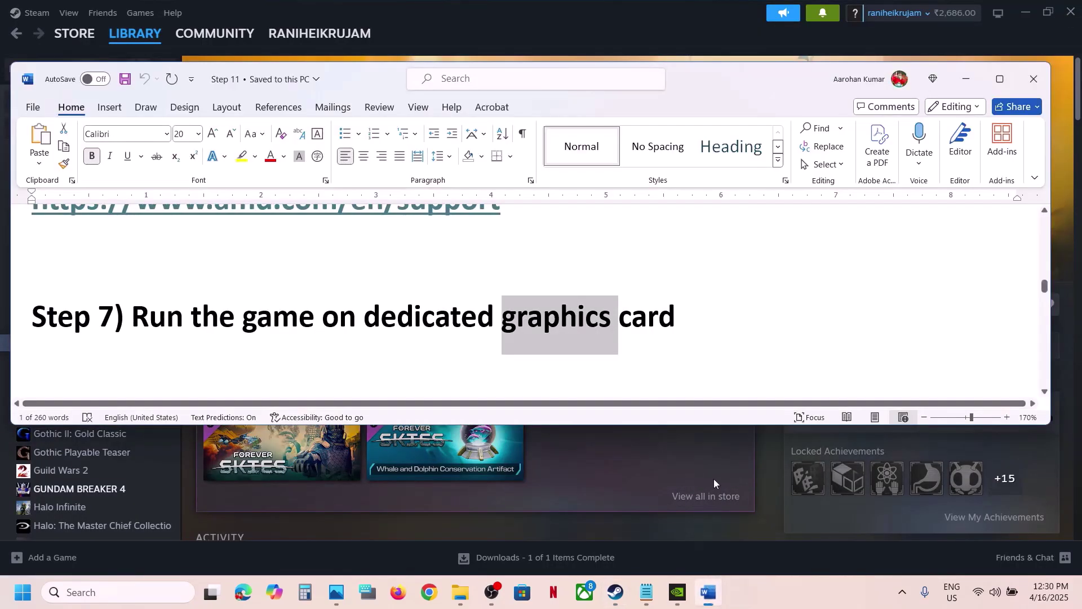
scroll(492, 317, "down", 3)
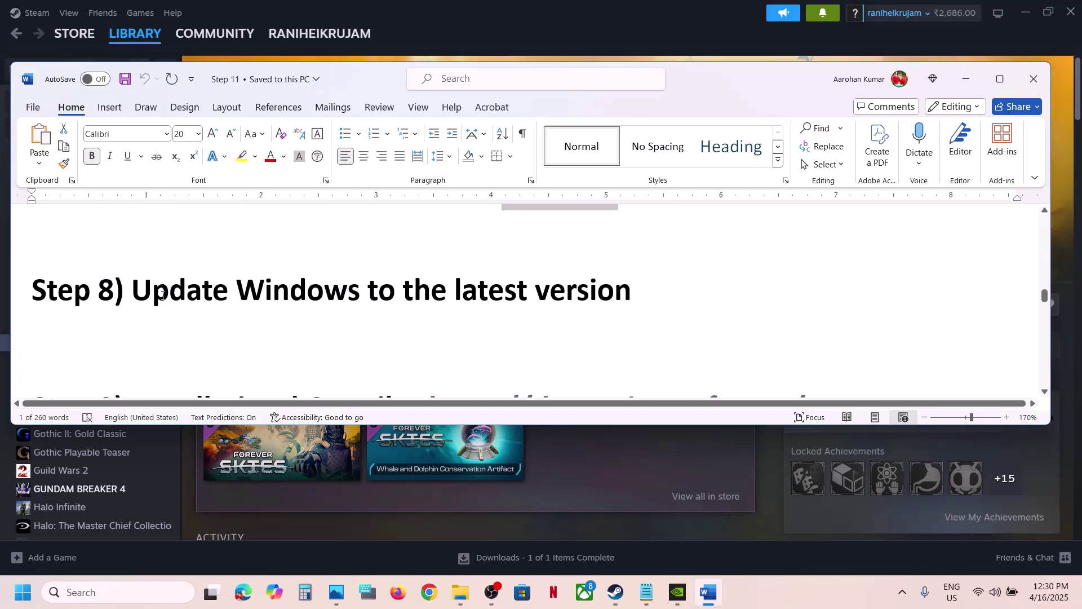
left_click_drag(169, 290, 663, 310)
left_click(610, 39)
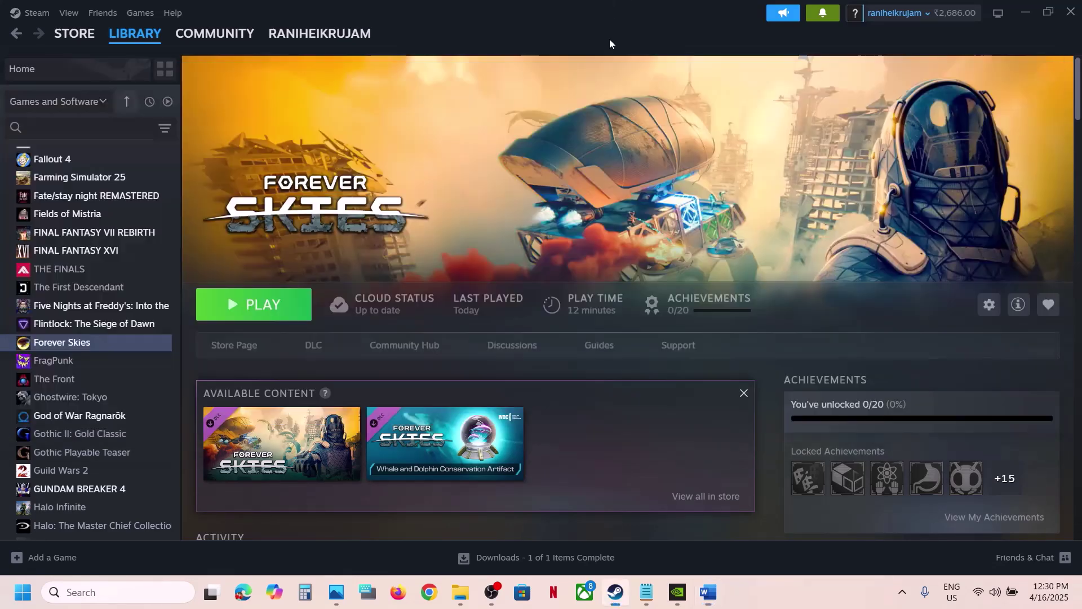
- Open Windows Update in Settings and check for updates
key("super+i")
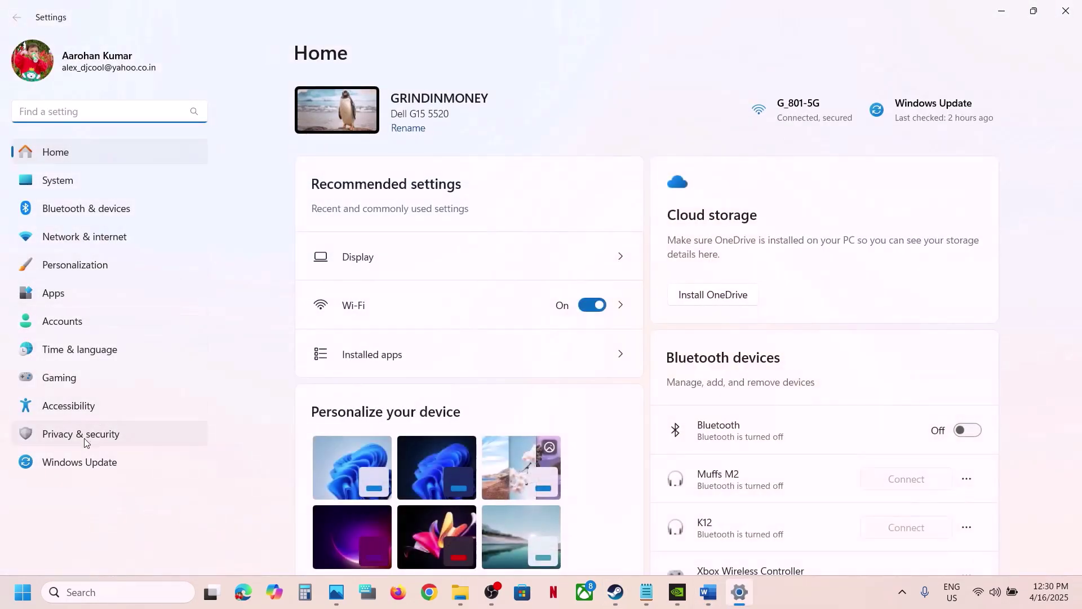
left_click(72, 455)
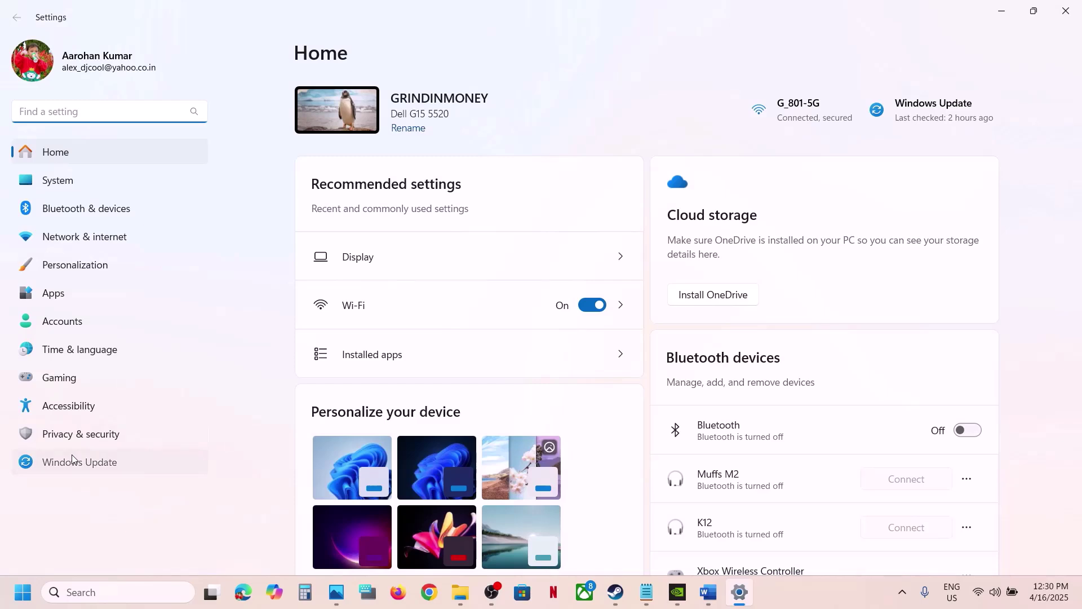
left_click(935, 119)
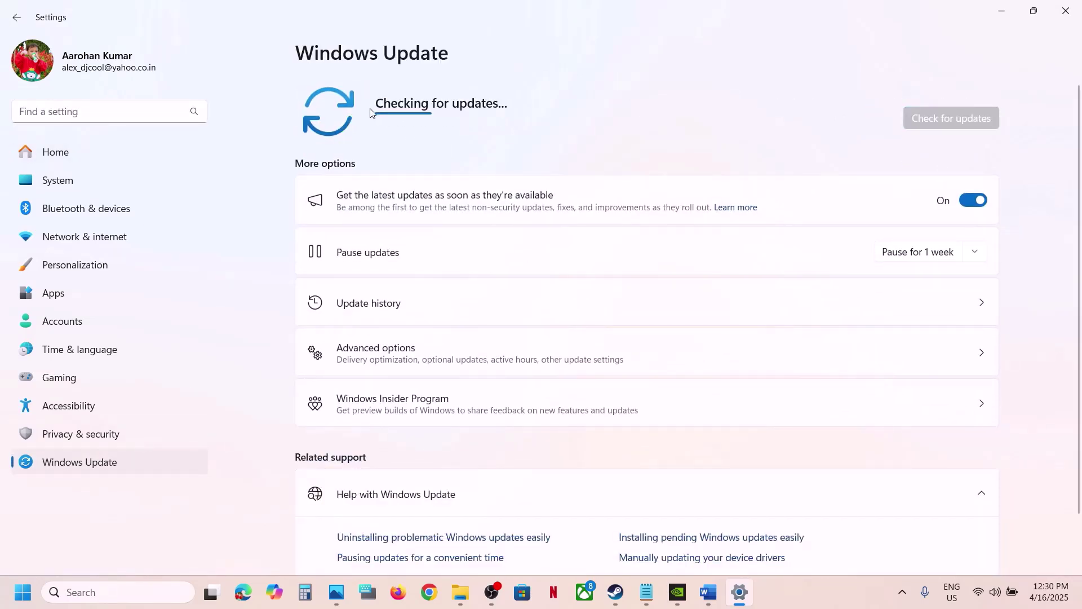
- Show the Windows power options containing Restart, and switch back to Steam
left_click(22, 592)
left_click(410, 544)
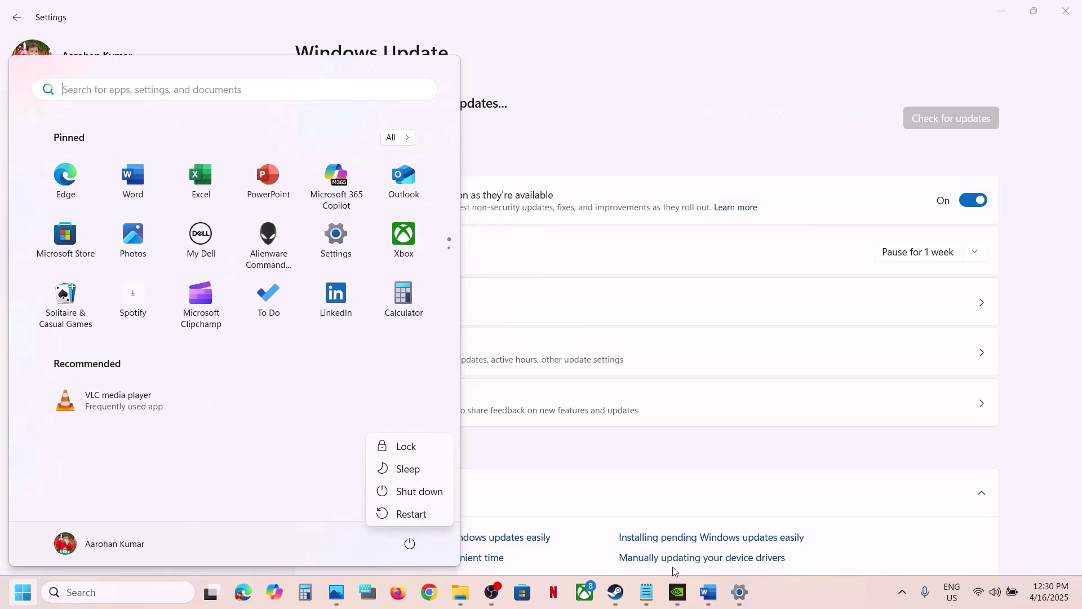
left_click(611, 602)
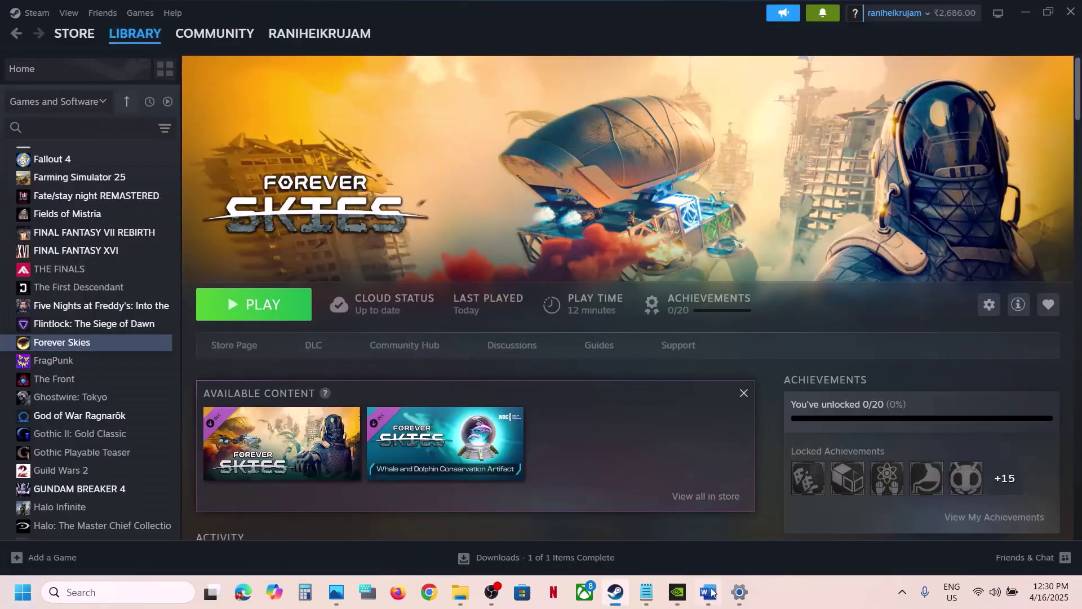
- Copy the Visual C++ download link from Step 9 in the Word document and open it in Chrome
left_click(712, 593)
scroll(466, 297, "down", 2)
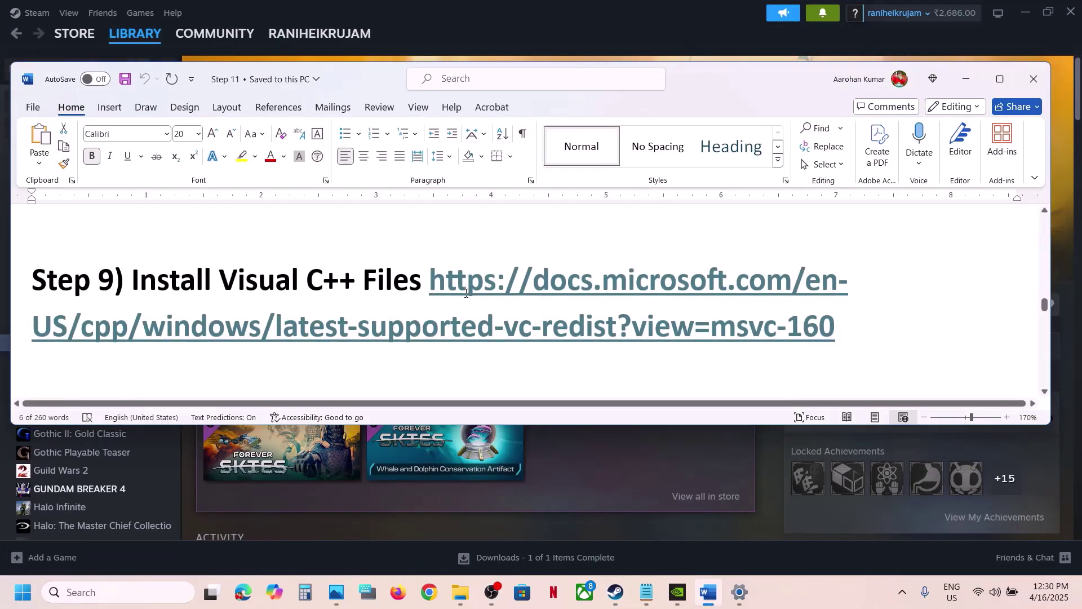
left_click_drag(873, 328, 429, 274)
key("ctrl+c")
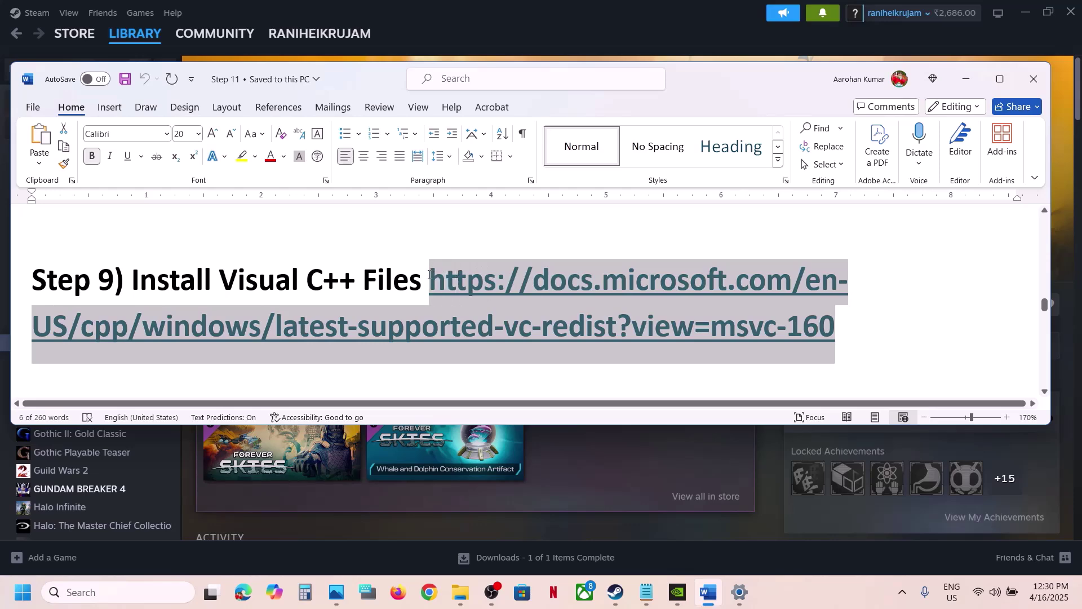
left_click(743, 540)
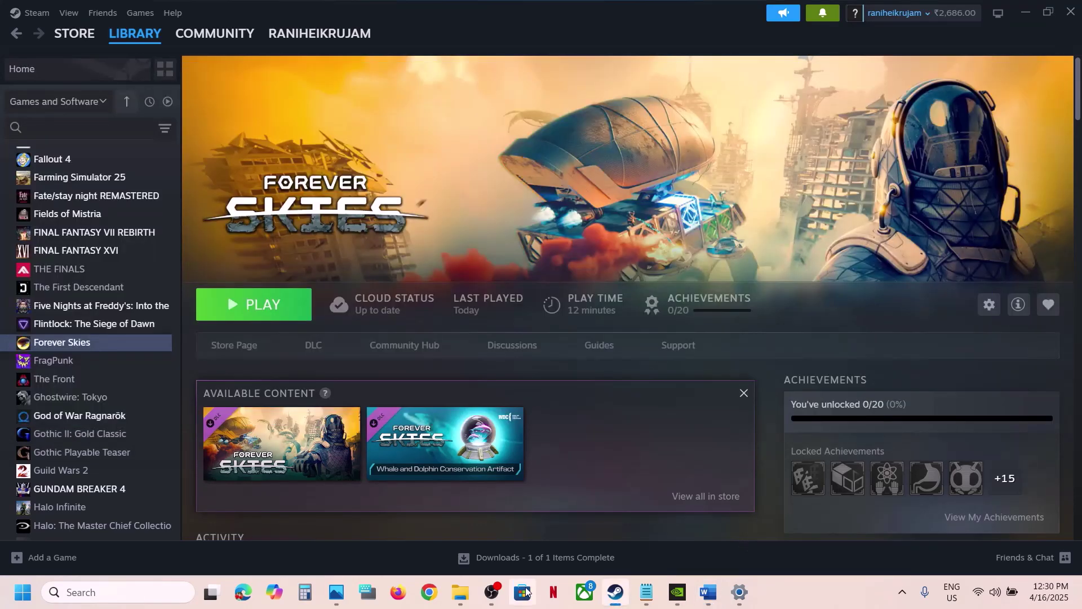
left_click(429, 593)
key("ctrl+v")
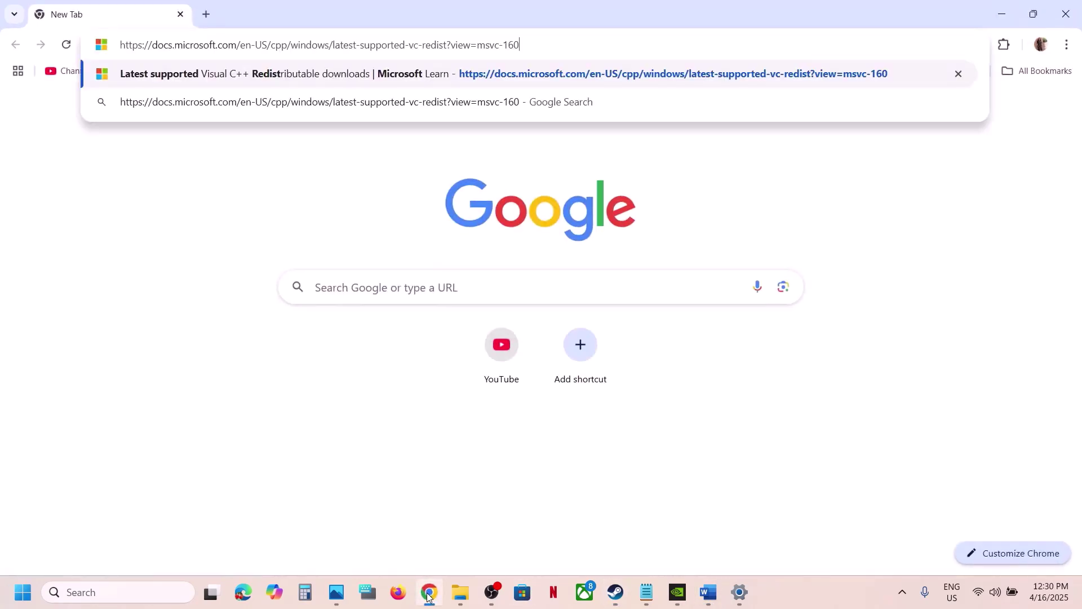
key("Return")
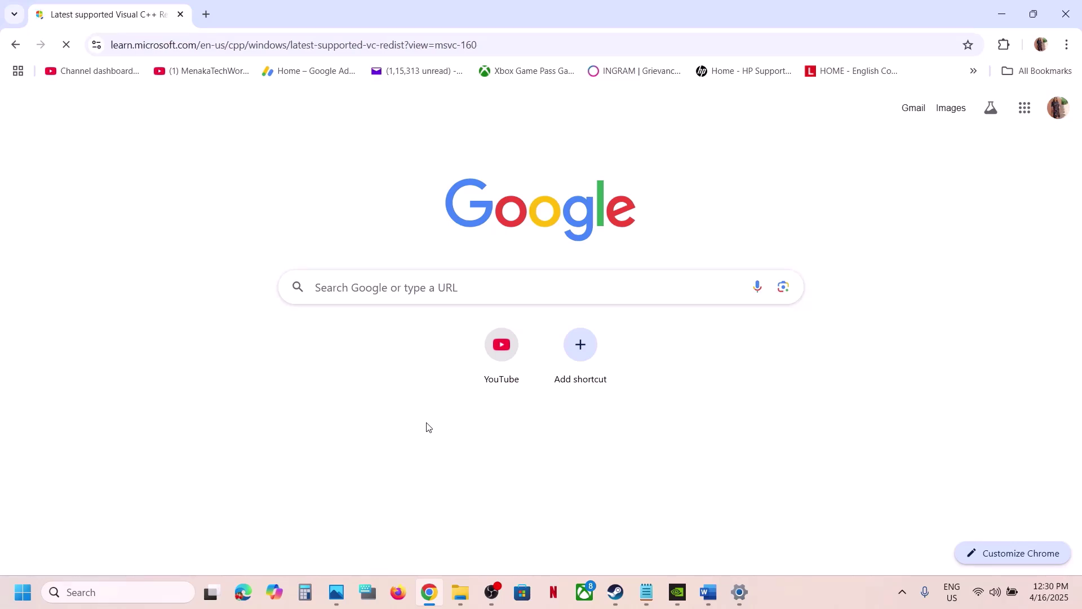
- Download the latest x86 and x64 Visual C++ redistributables, and run Repair from VC_redist.x86 (1).exe
scroll(427, 427, "down", 15)
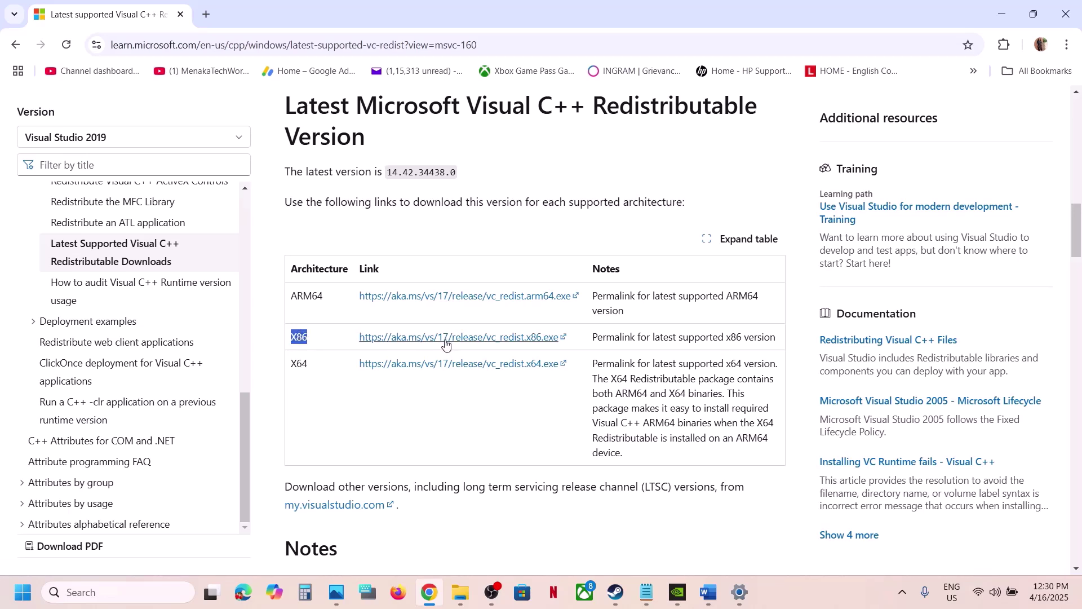
left_click(446, 344)
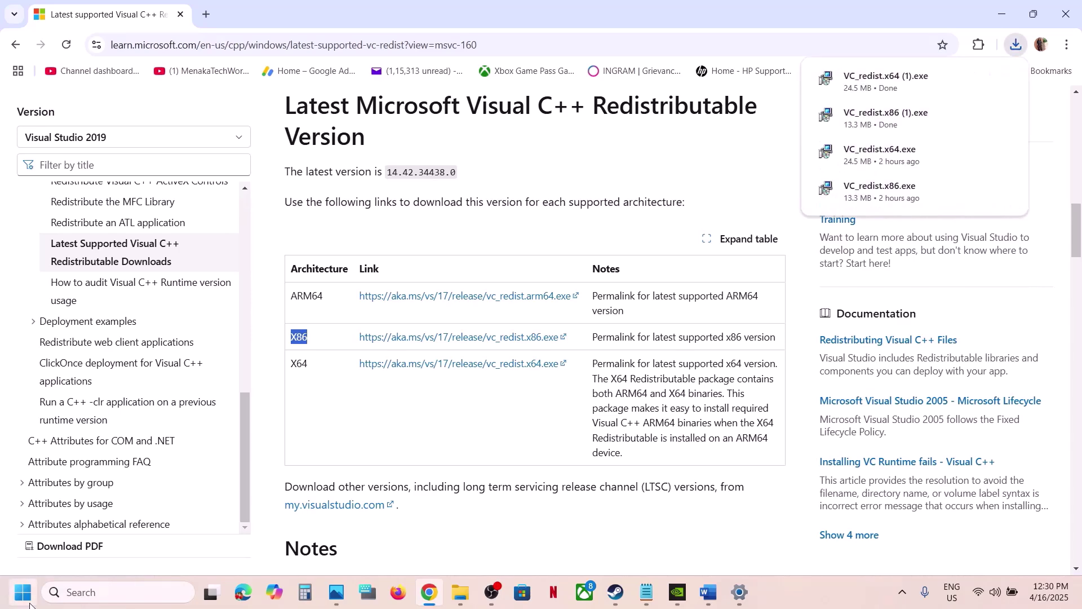
key("super")
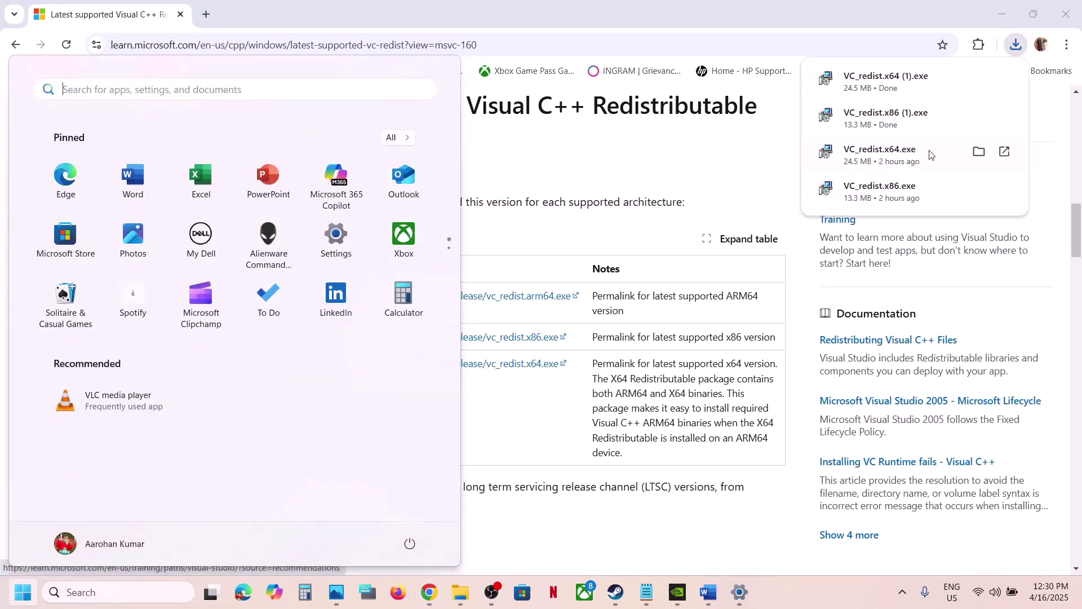
left_click(902, 127)
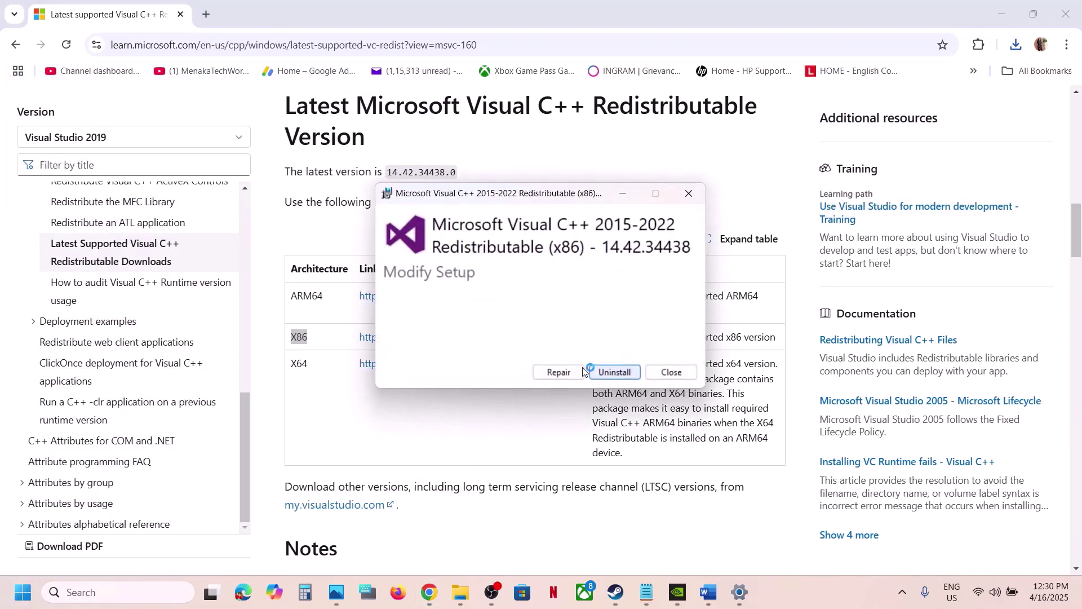
left_click(566, 372)
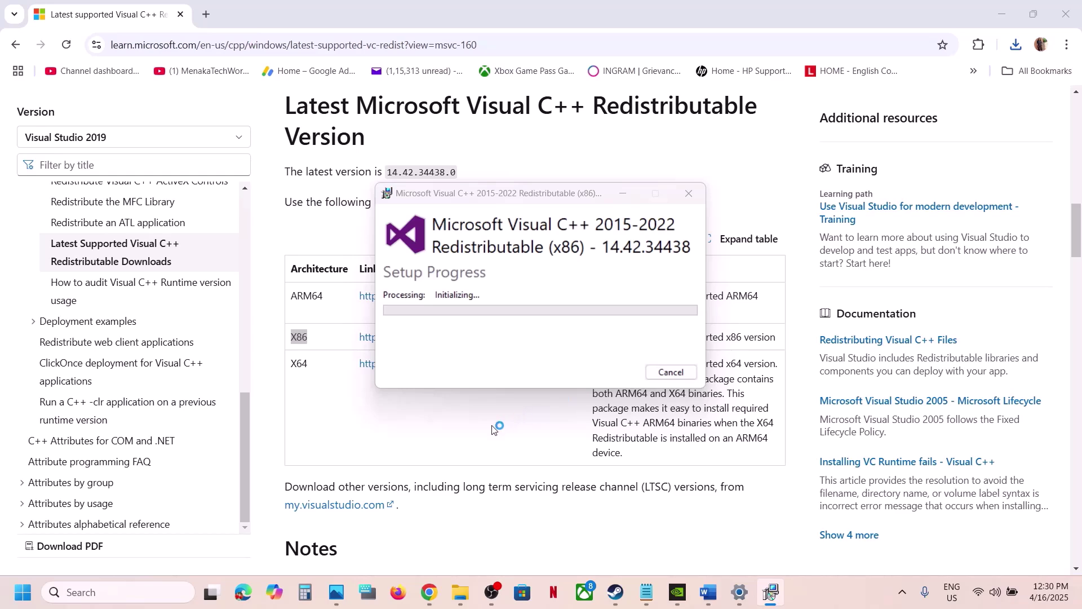
- Run Repair from VC_redist.x64 (1).exe, and place the x86 and x64 setup windows side by side
left_click(1017, 44)
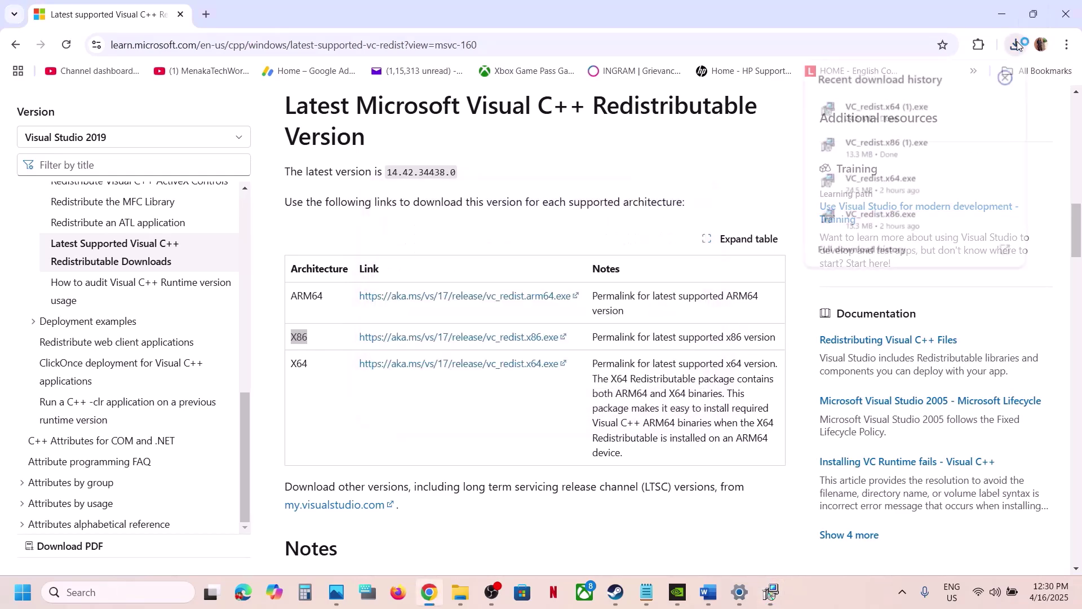
left_click(889, 116)
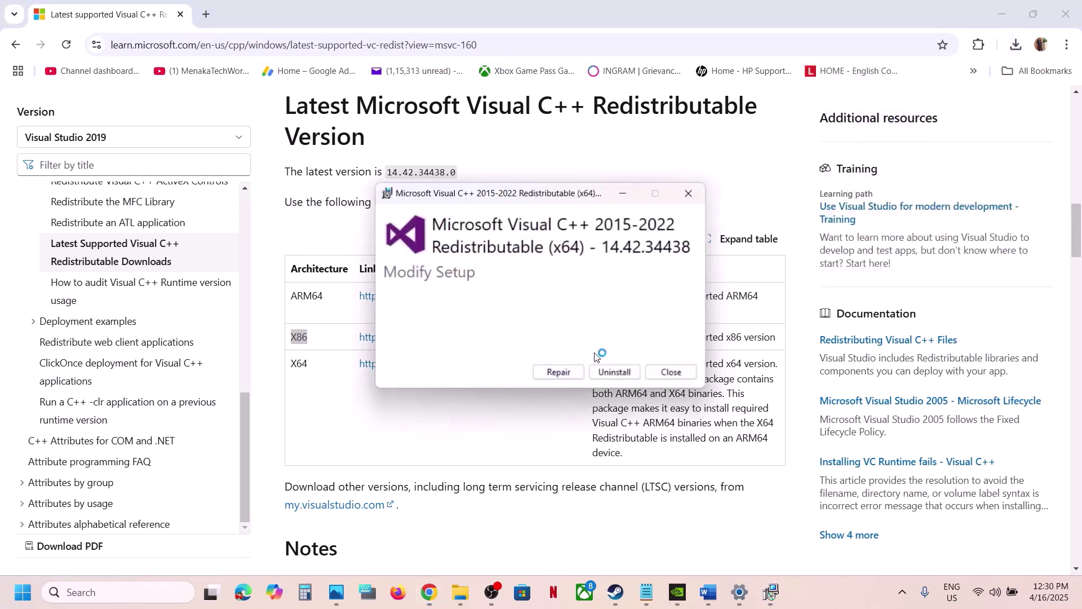
left_click(560, 372)
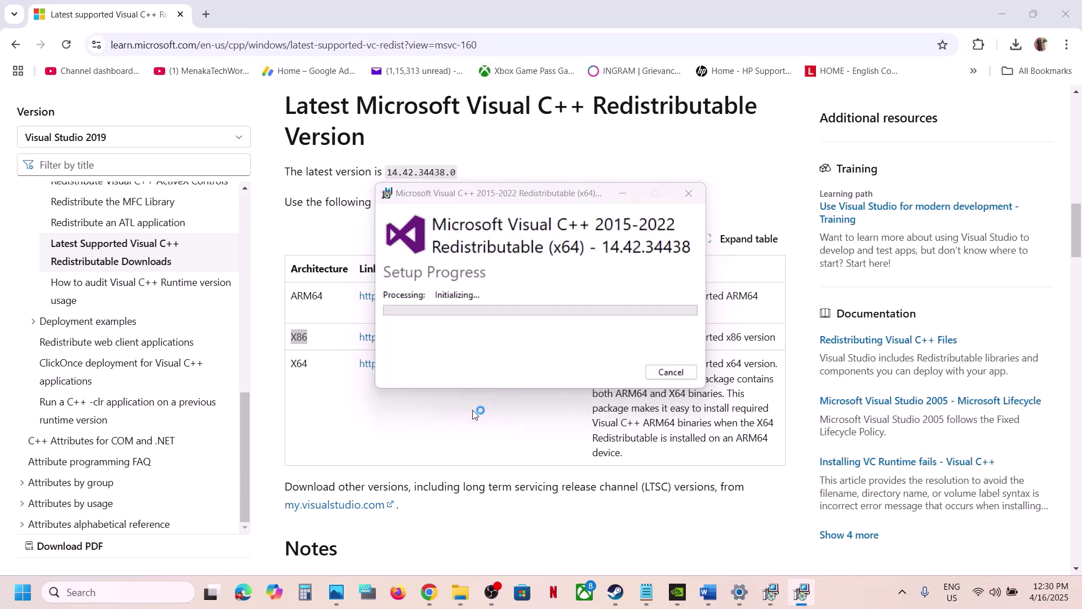
left_click(772, 595)
left_click_drag(548, 200, 827, 179)
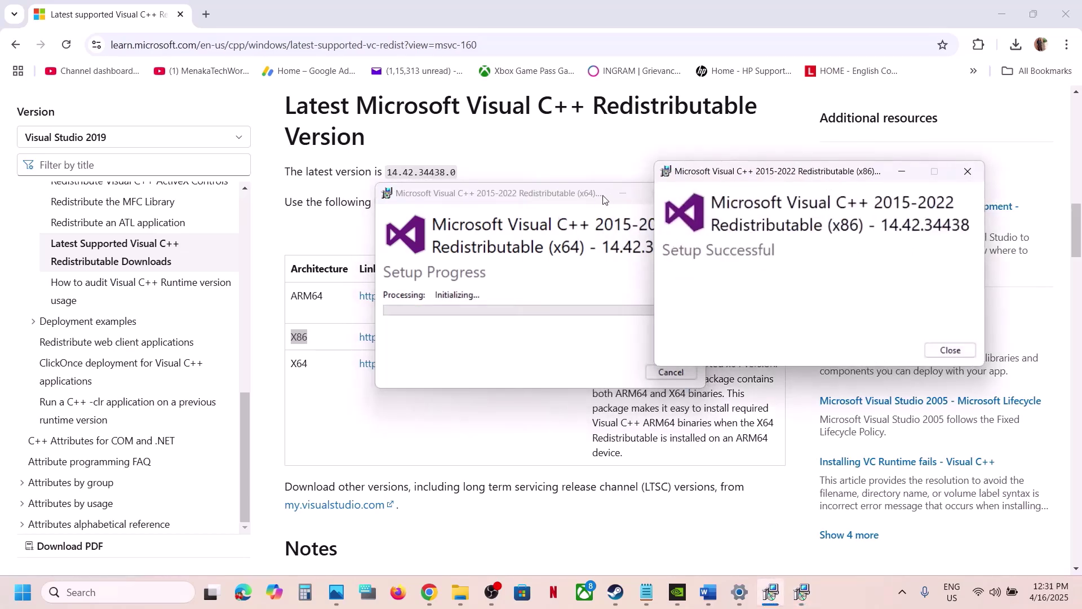
left_click_drag(603, 199, 438, 204)
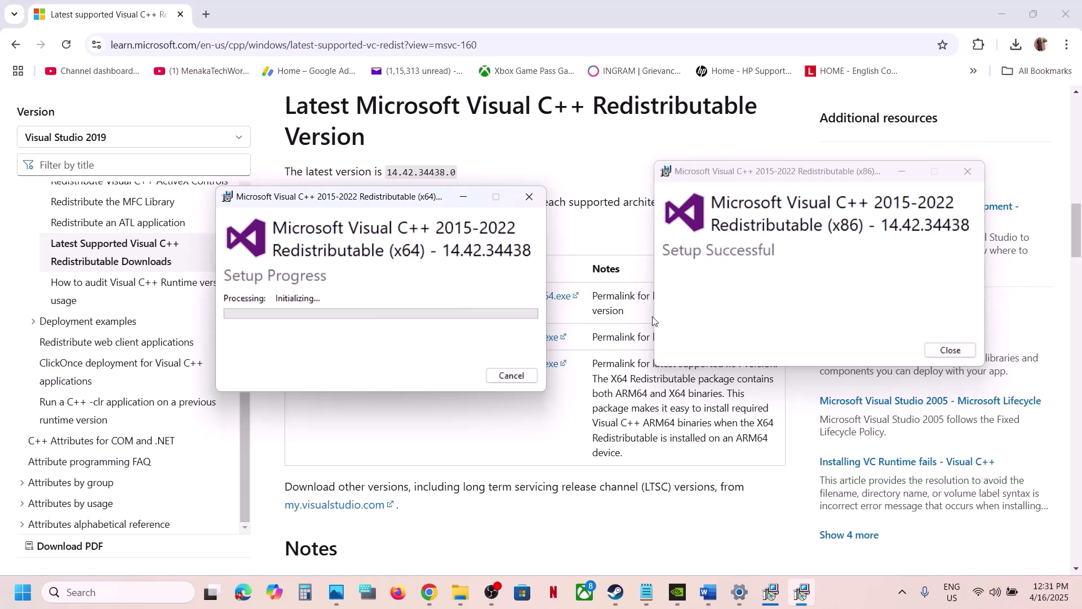
- Bring up the PC's restart choice once more after the Visual C++ repairs, and return to Steam
left_click(424, 455)
left_click(22, 591)
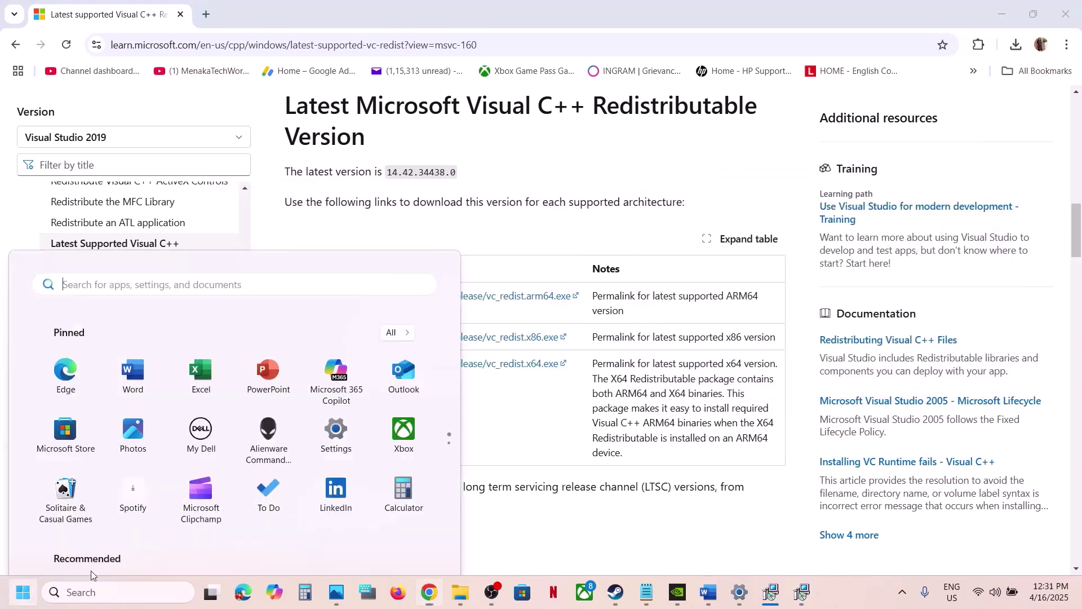
left_click(410, 543)
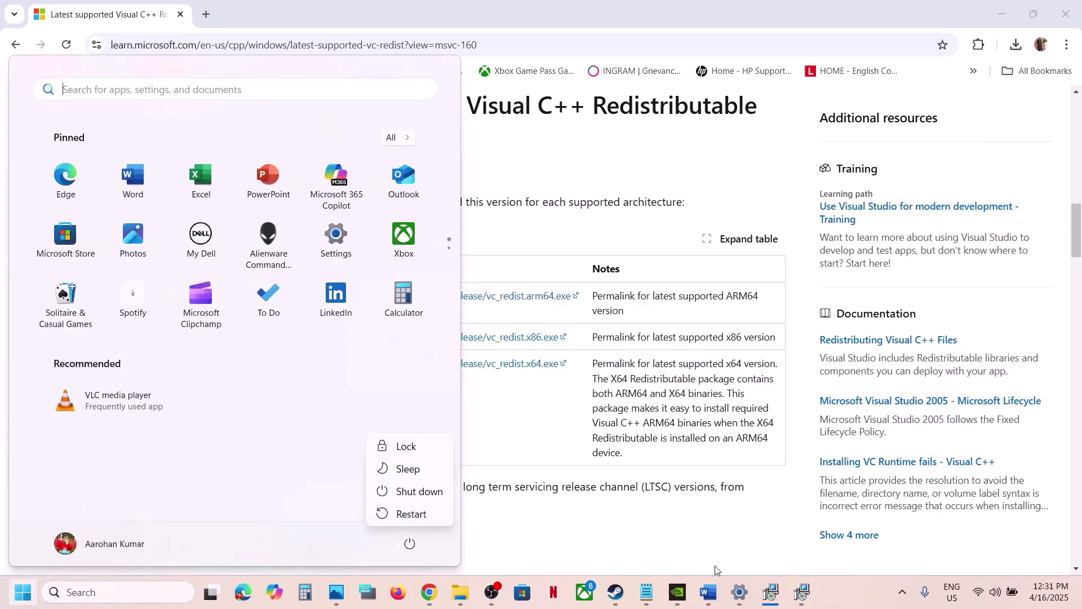
left_click(616, 592)
left_click(616, 592)
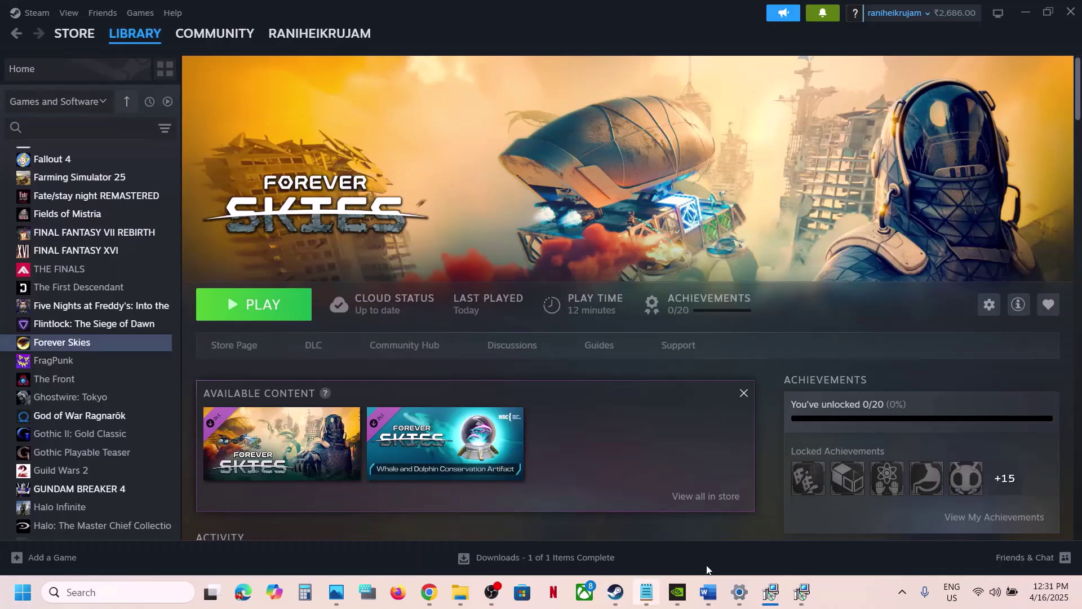
- Maximize the Word document and highlight Step 10's advice on unplugging external devices and disconnecting multiple monitors
left_click(708, 592)
scroll(465, 379, "down", 3)
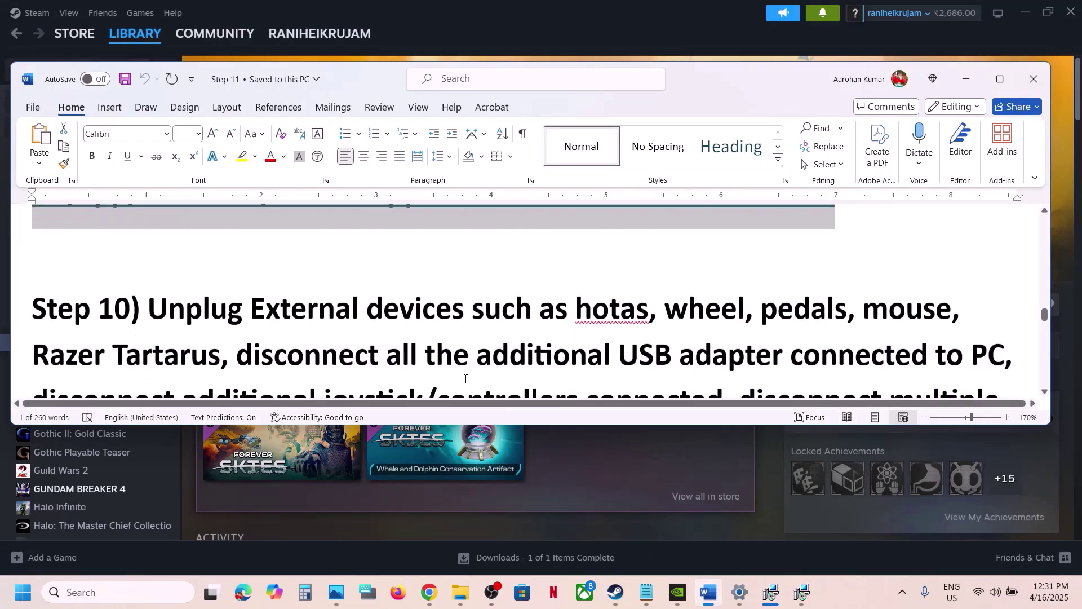
left_click(992, 83)
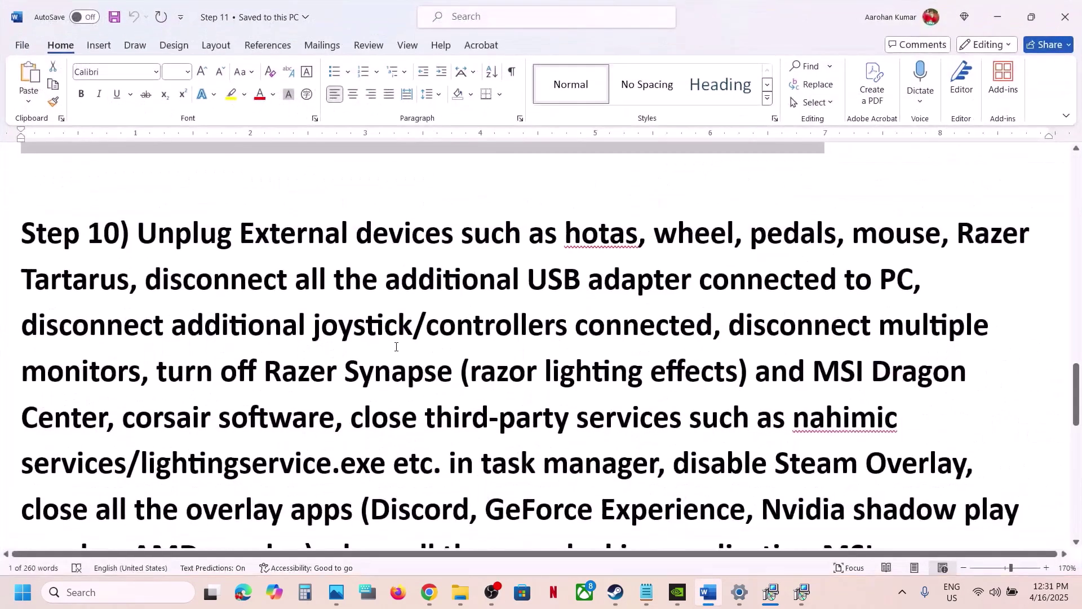
left_click_drag(526, 240, 816, 288)
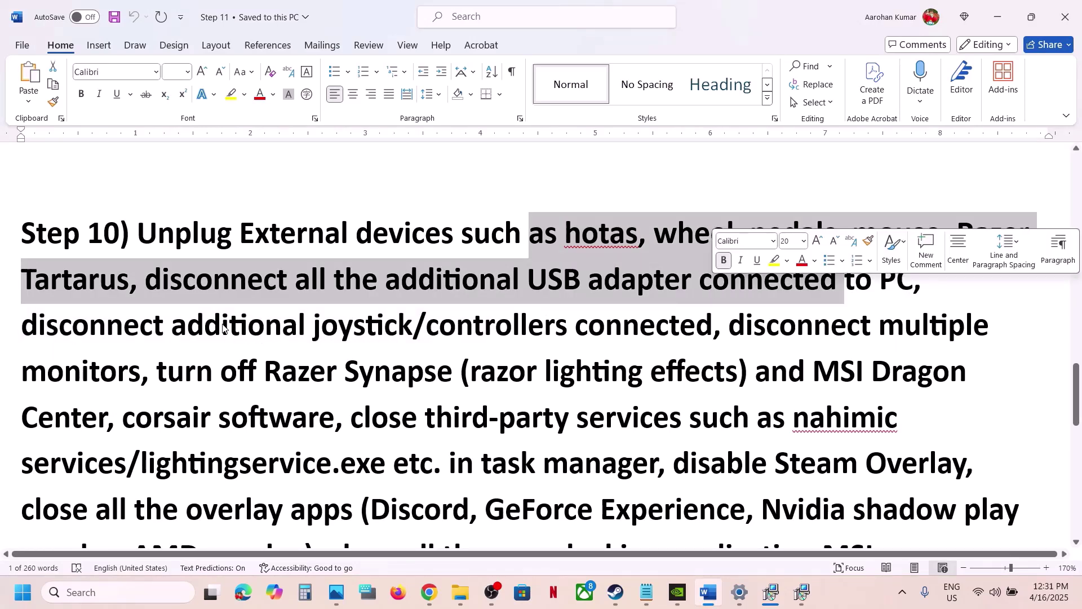
double_click(184, 332)
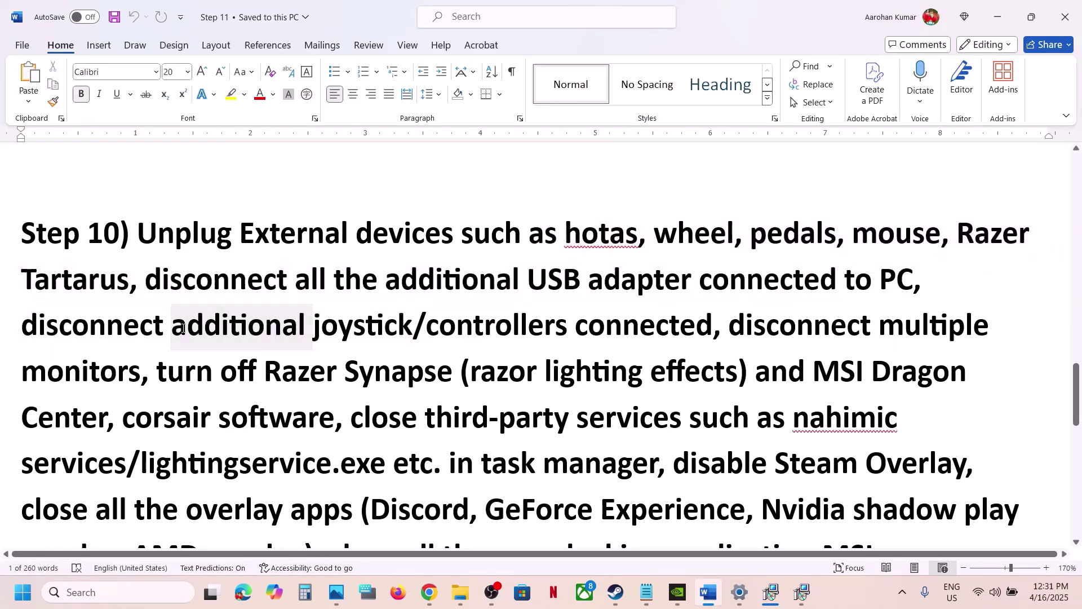
left_click(249, 329)
left_click_drag(178, 326, 141, 363)
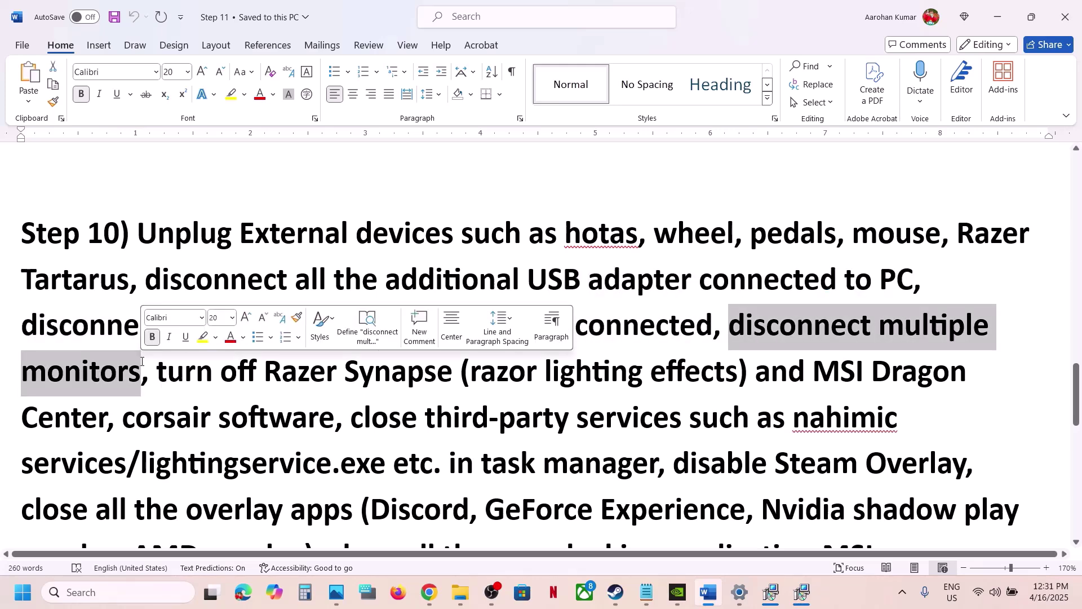
- Highlight Step 10's advice on turning off Razer Synapse, MSI Dragon Center, Corsair software and third-party services in Task Manager
left_click(157, 371)
left_click_drag(292, 377, 649, 461)
scroll(602, 461, "down", 1)
scroll(602, 461, "down", 1)
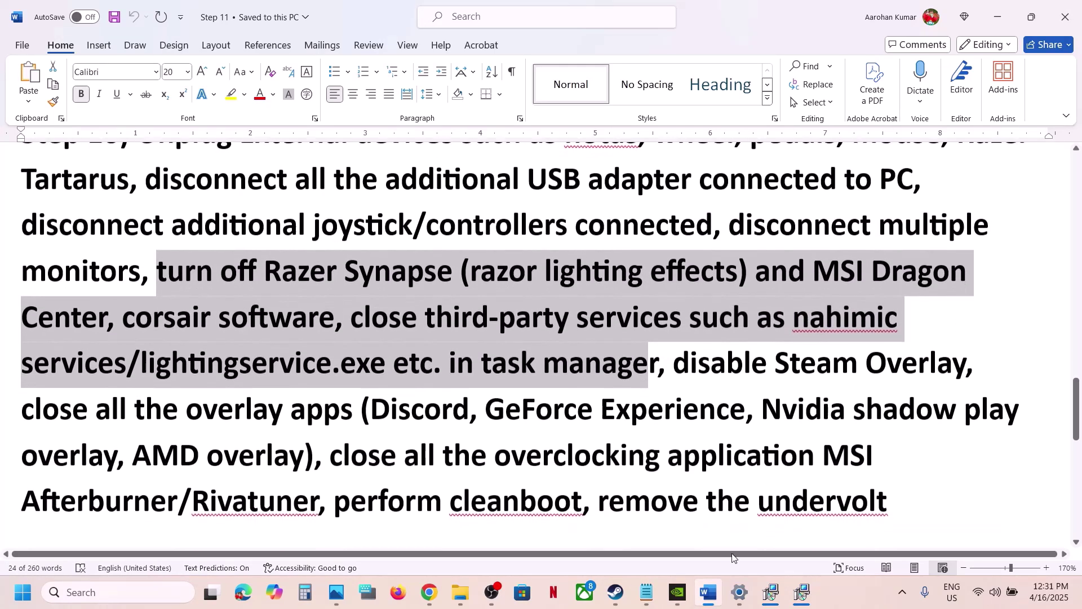
- Disable the in-game Steam Overlay in the Forever Skies properties in Steam, and close the properties
left_click(610, 603)
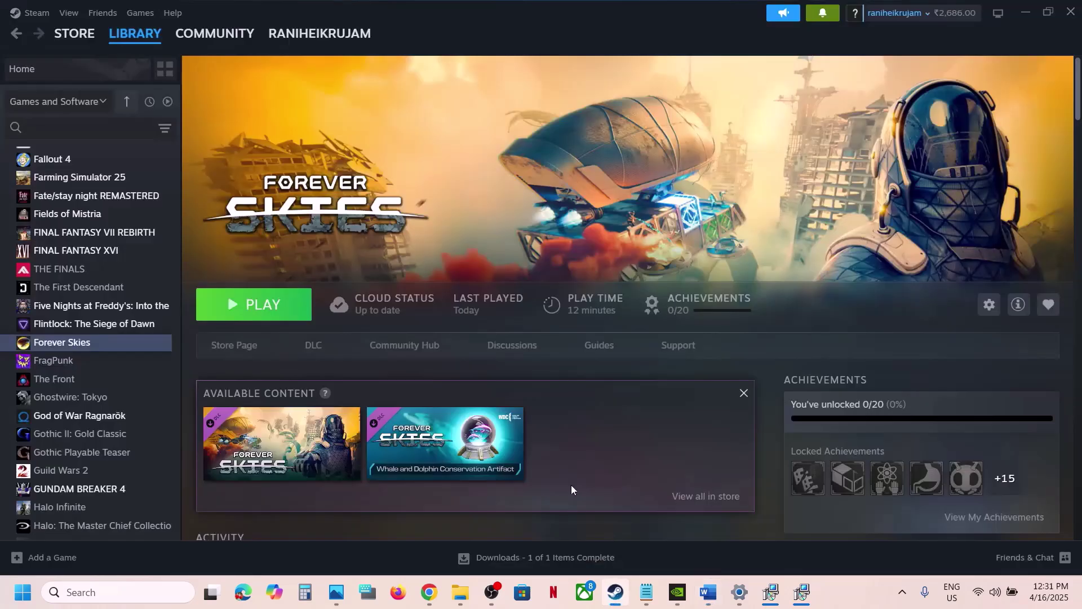
right_click(130, 343)
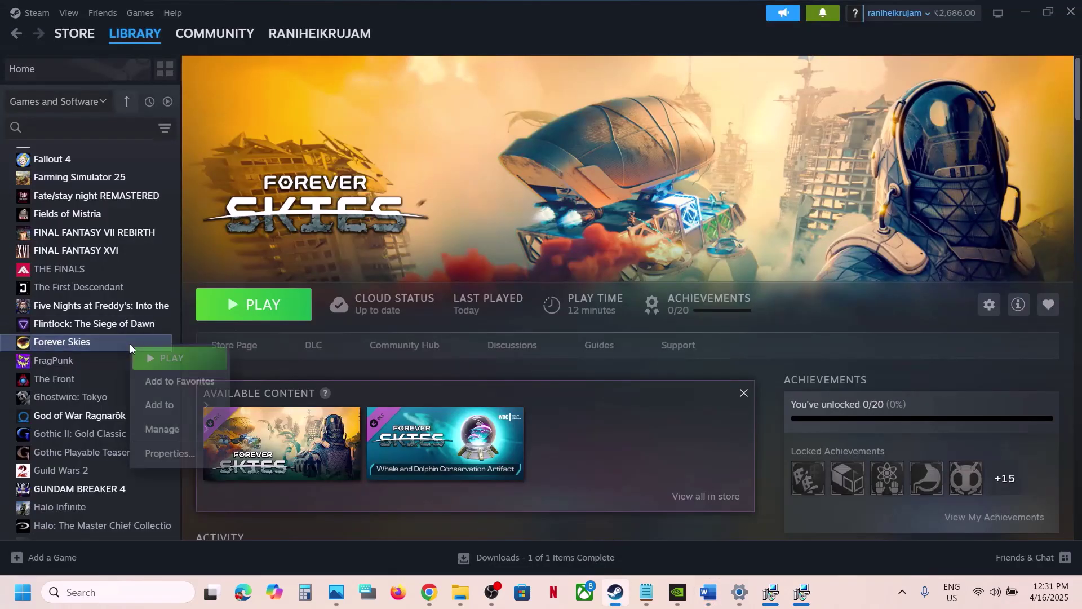
left_click(179, 454)
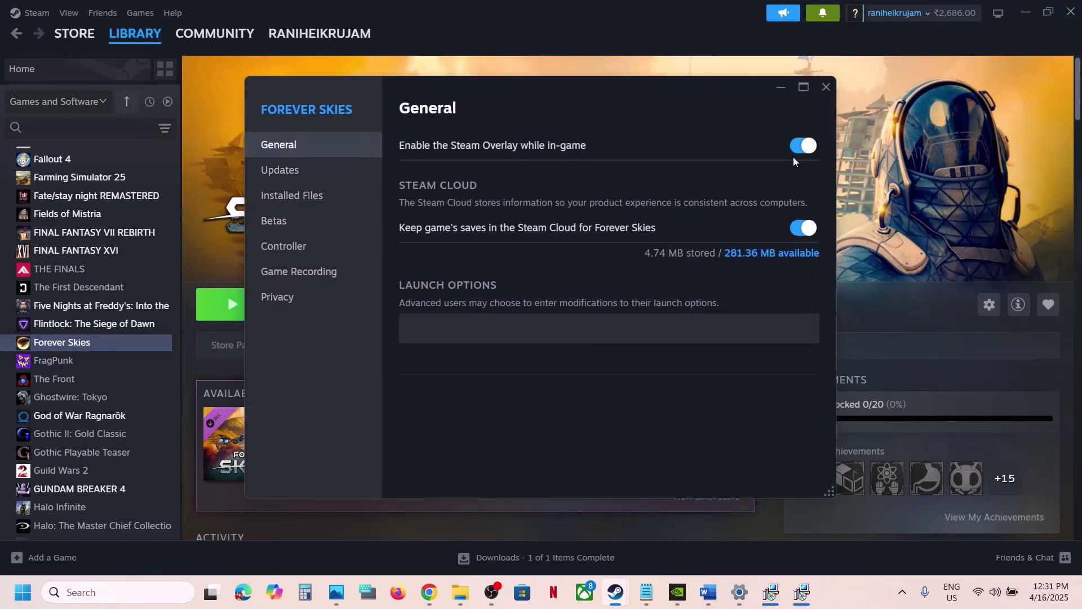
left_click(798, 148)
left_click(825, 91)
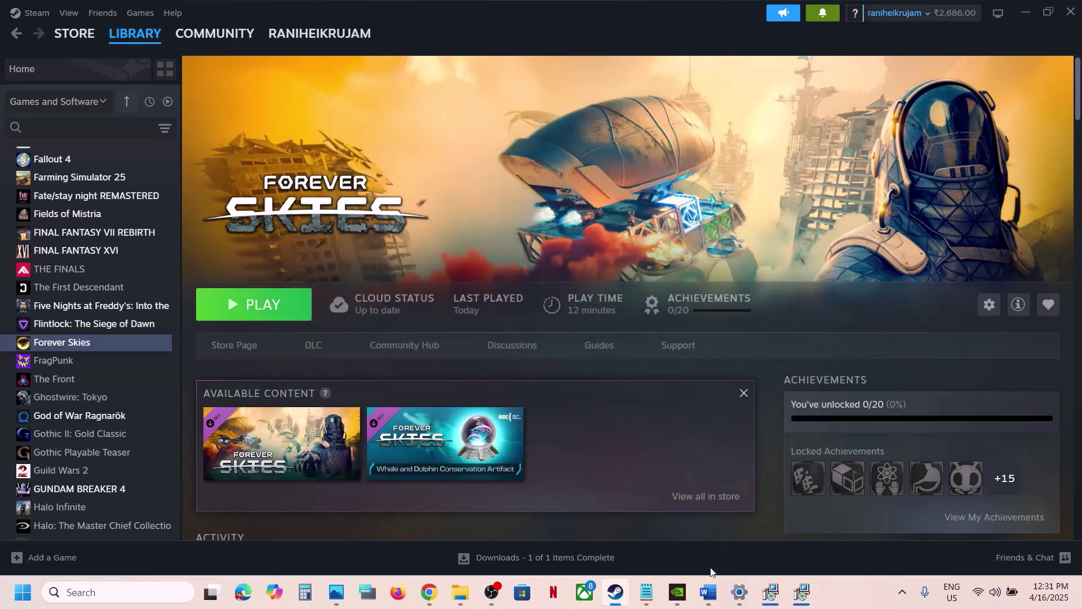
- Highlight Discord in Step 10's list of overlay apps, check the NVIDIA overlay setting in the NVIDIA app, and close that app
left_click(708, 592)
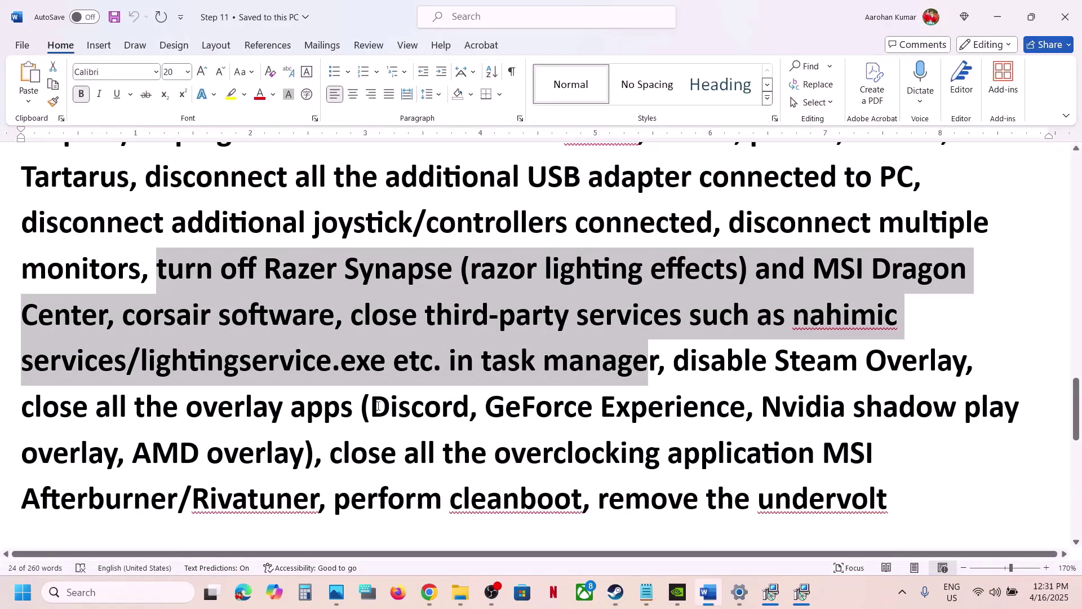
left_click_drag(374, 404, 471, 405)
left_click(677, 592)
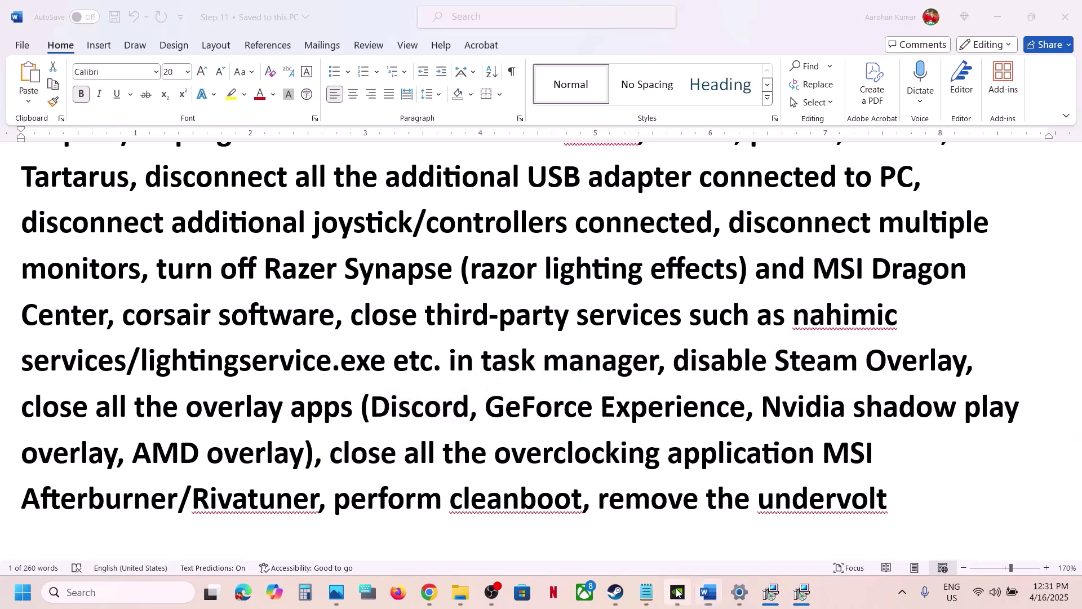
left_click(29, 273)
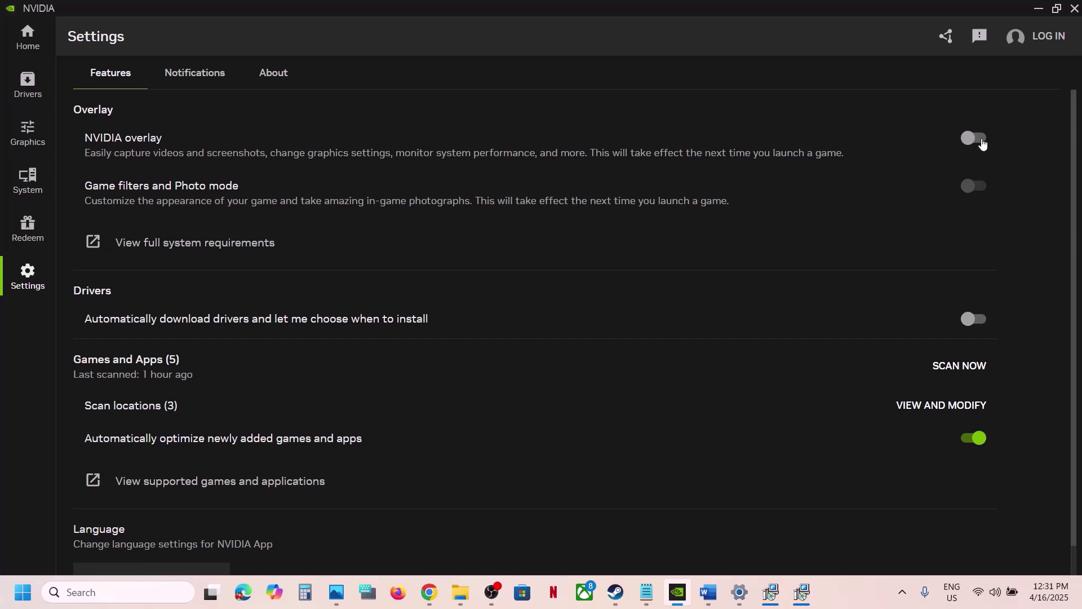
left_click(1075, 8)
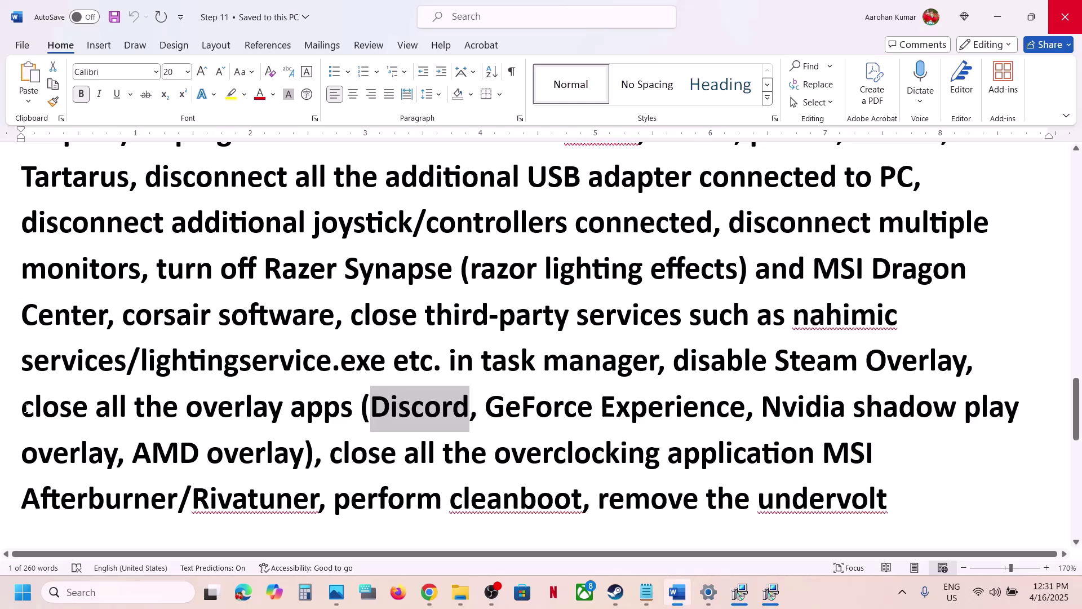
- Highlight Step 10's advice on closing overlay apps and overclocking applications such as MSI Afterburner/Rivatuner, and on removing the undervolt
left_click_drag(26, 408, 338, 411)
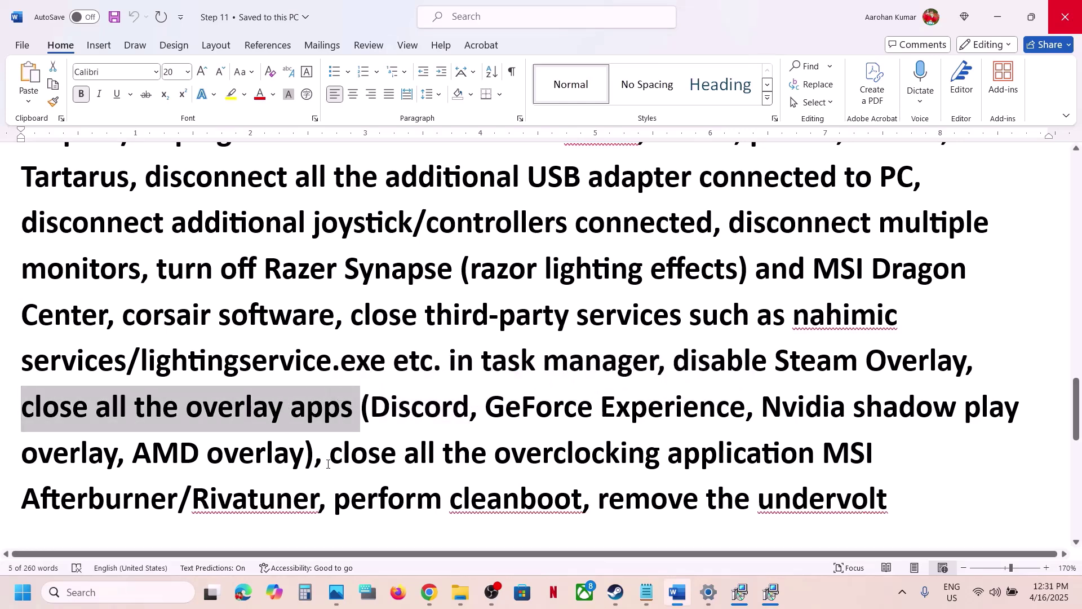
left_click_drag(330, 464, 702, 474)
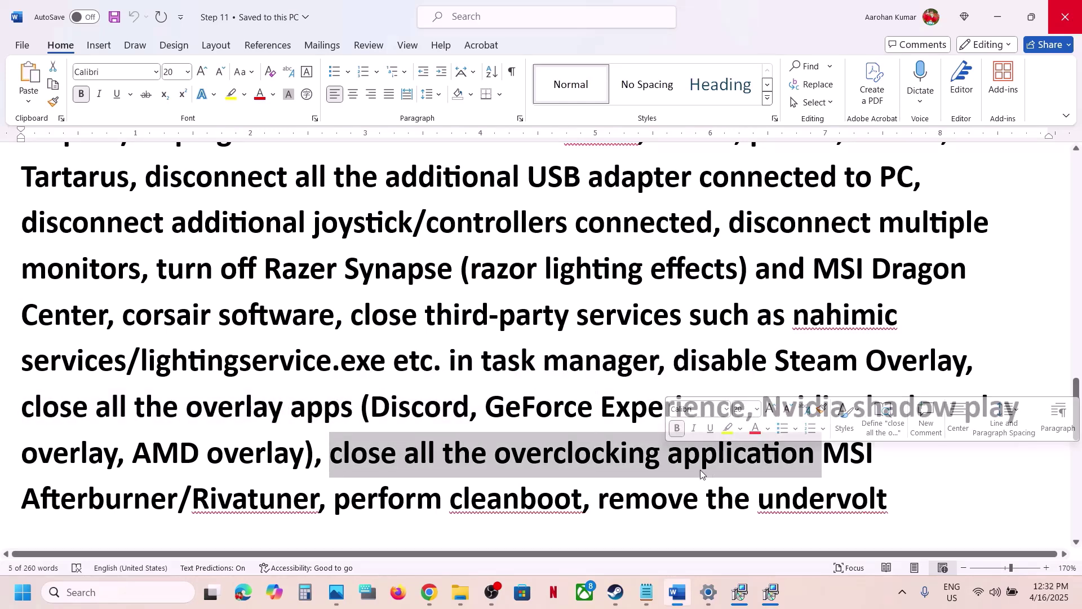
left_click_drag(41, 504, 315, 503)
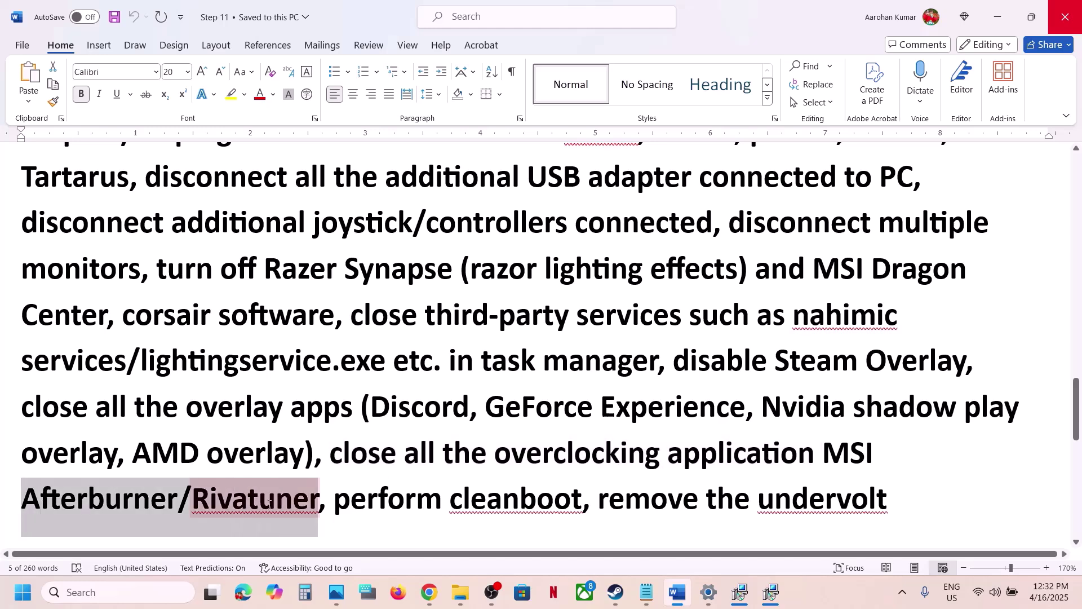
left_click(510, 449)
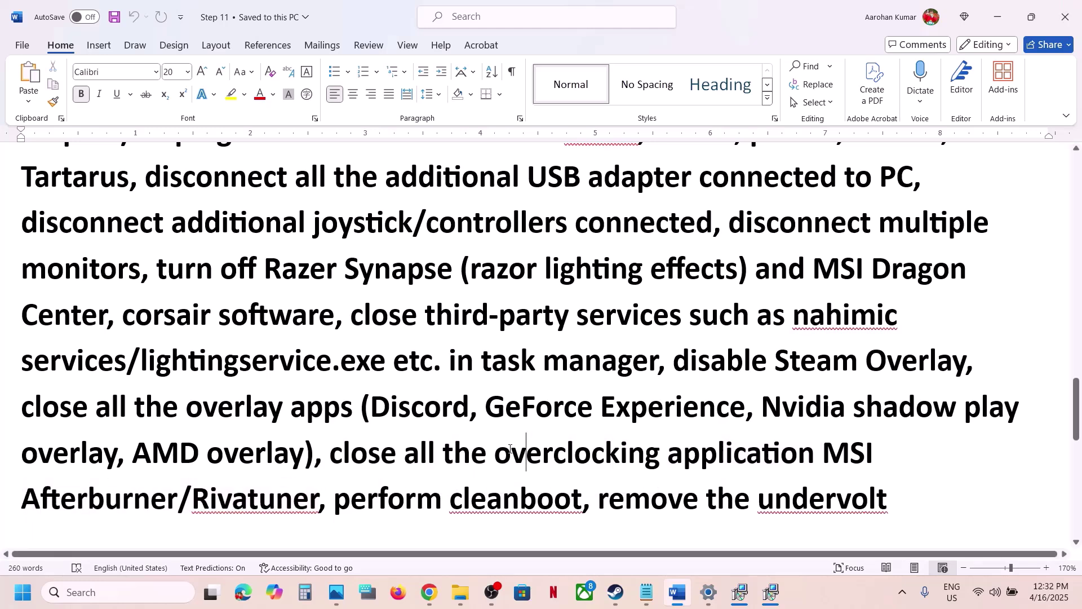
left_click_drag(497, 452, 820, 453)
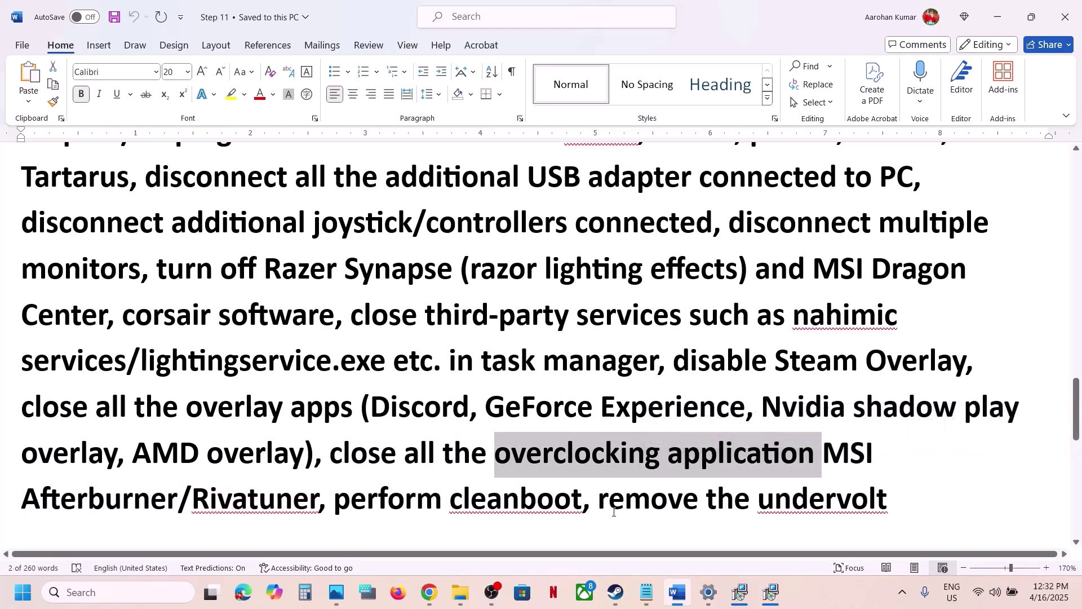
left_click_drag(599, 500, 960, 511)
left_click(507, 397)
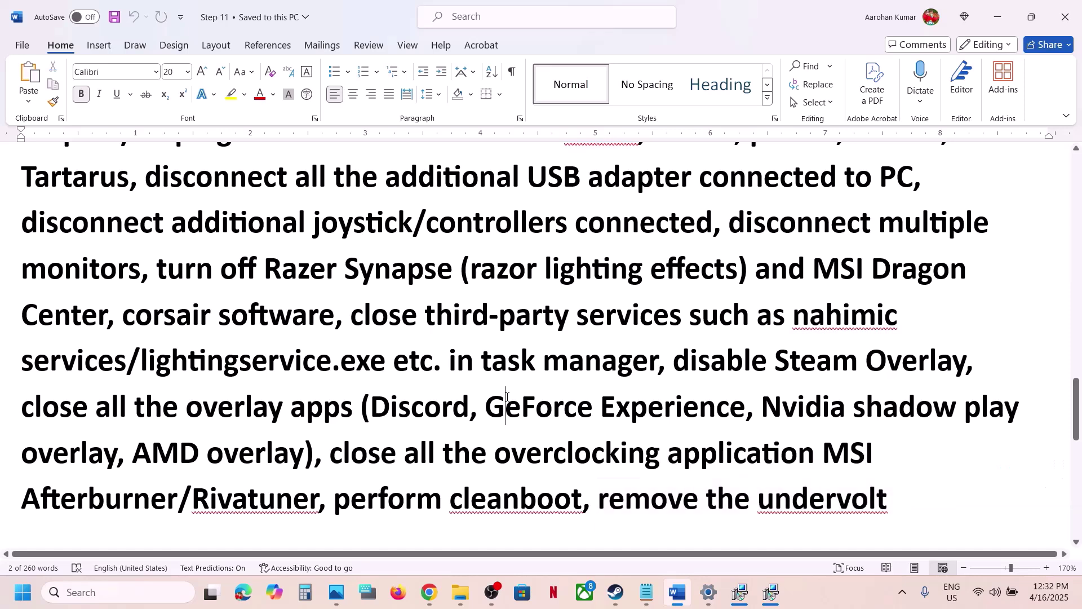
- Go to Step 11 on virtual memory, copy "View Advanced system settings" from the Word notes, and find and open it through Windows search
scroll(507, 396, "down", 4)
scroll(314, 406, "down", 2)
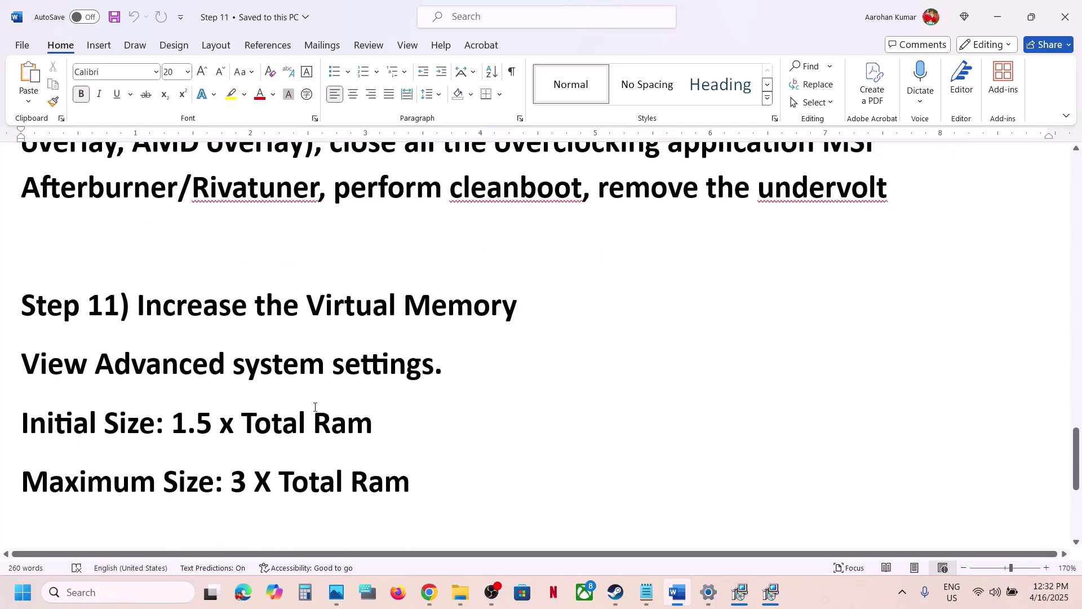
left_click(827, 590)
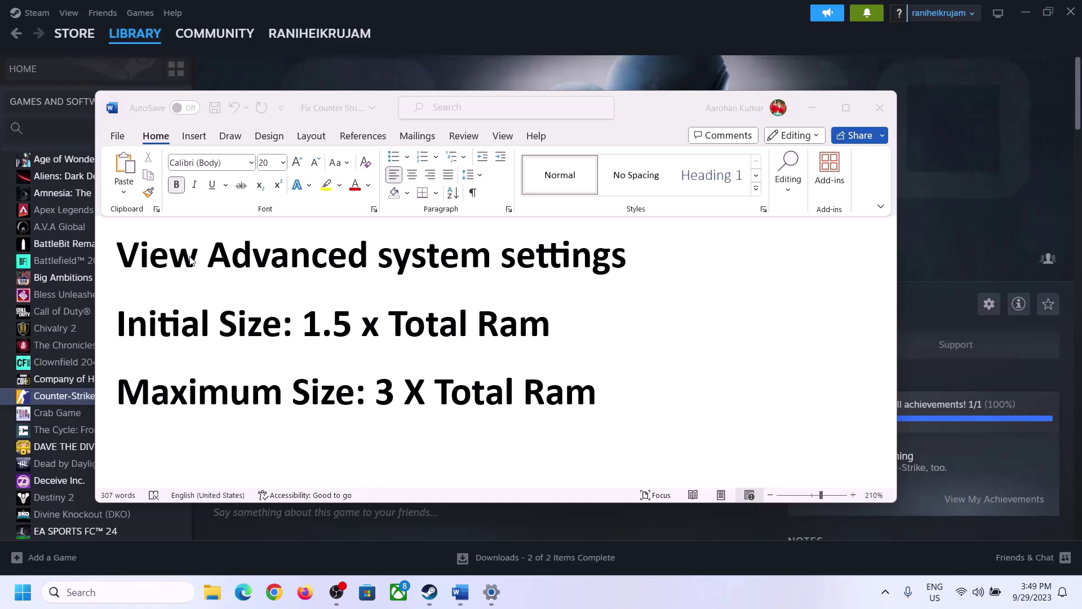
left_click(131, 259)
left_click_drag(128, 260, 602, 266)
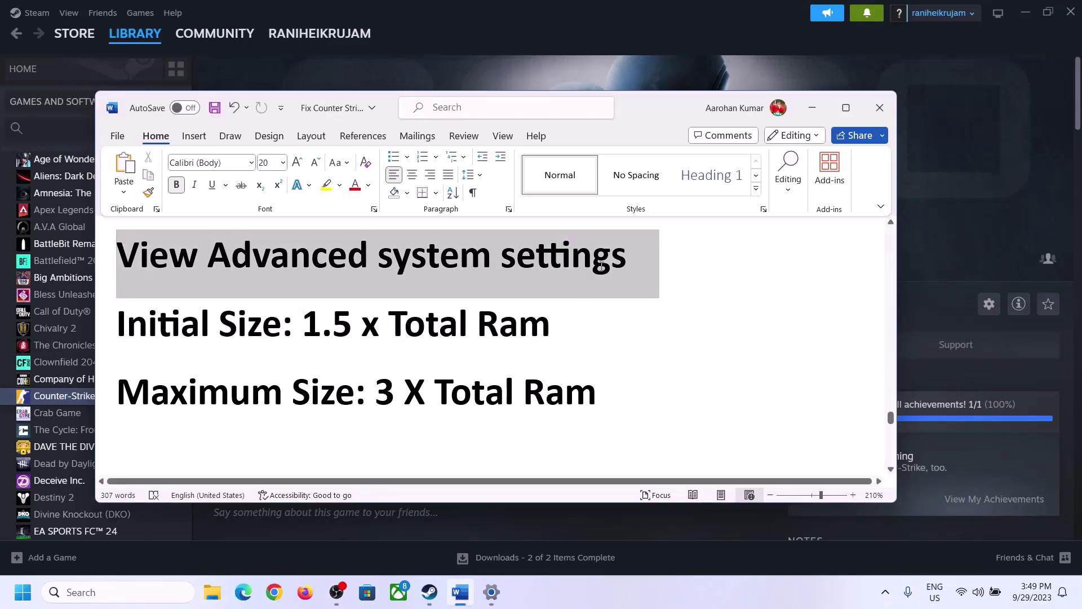
key("ctrl+c")
left_click(129, 592)
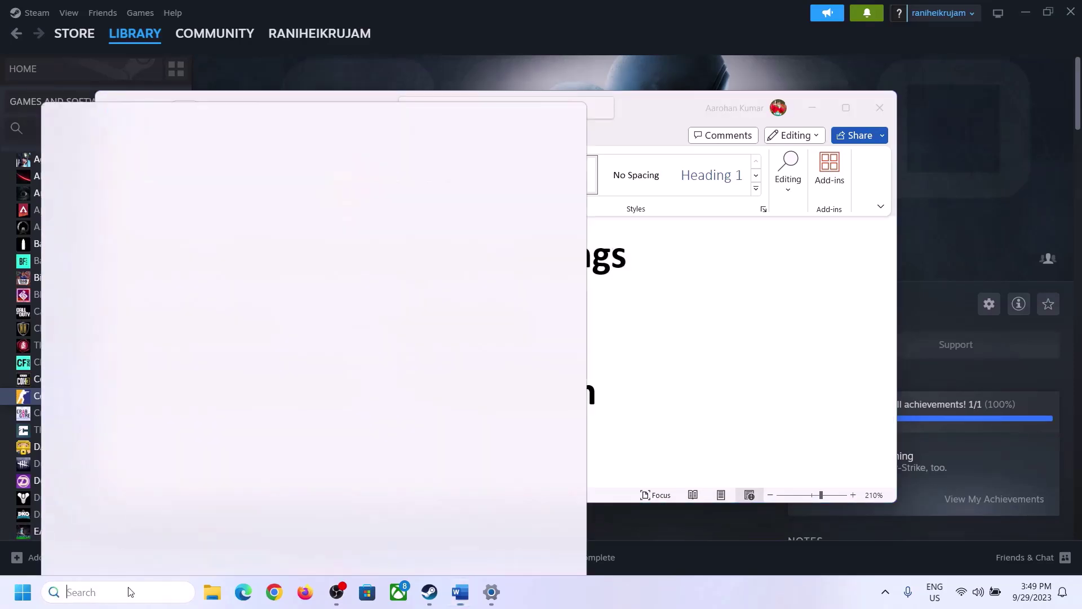
key("ctrl+v")
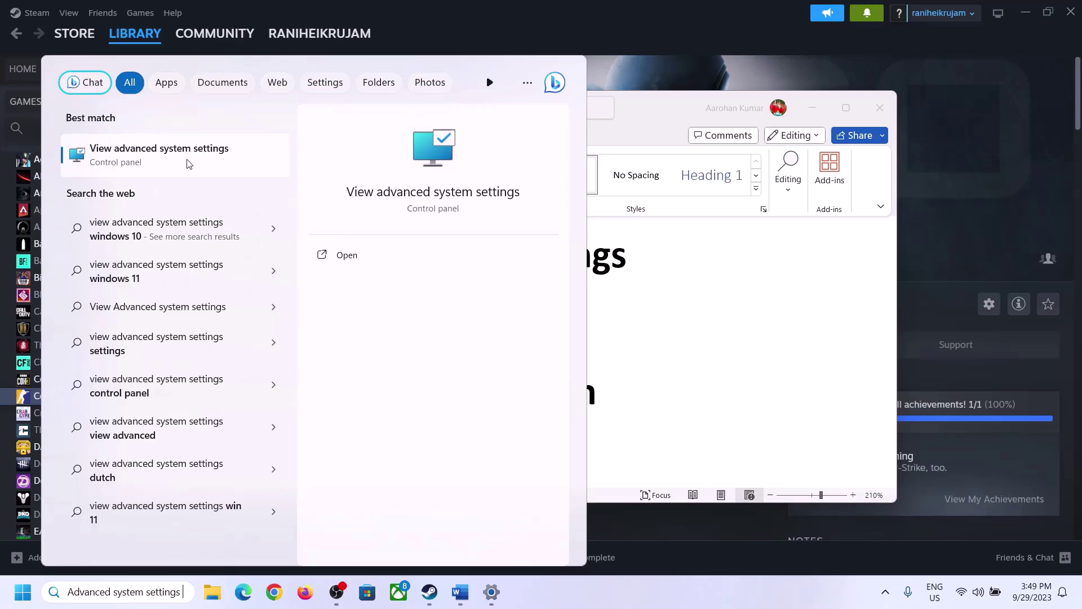
left_click(152, 163)
- Open the virtual memory settings, turn off automatic paging file management for all drives, and choose a custom size for drive C:
left_click_drag(224, 111, 484, 197)
left_click(606, 286)
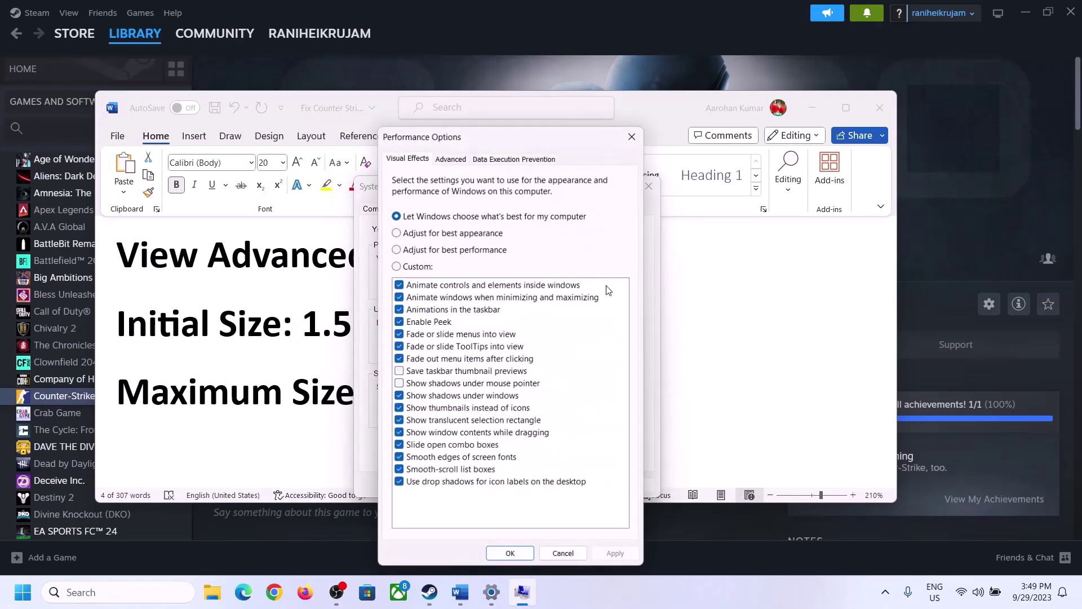
left_click(454, 159)
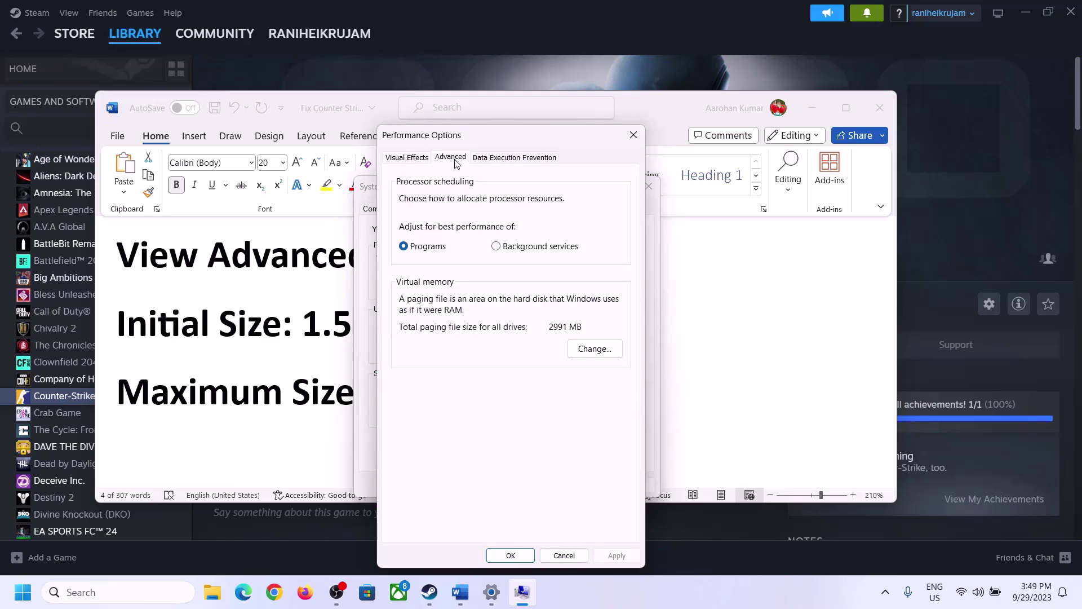
left_click(599, 349)
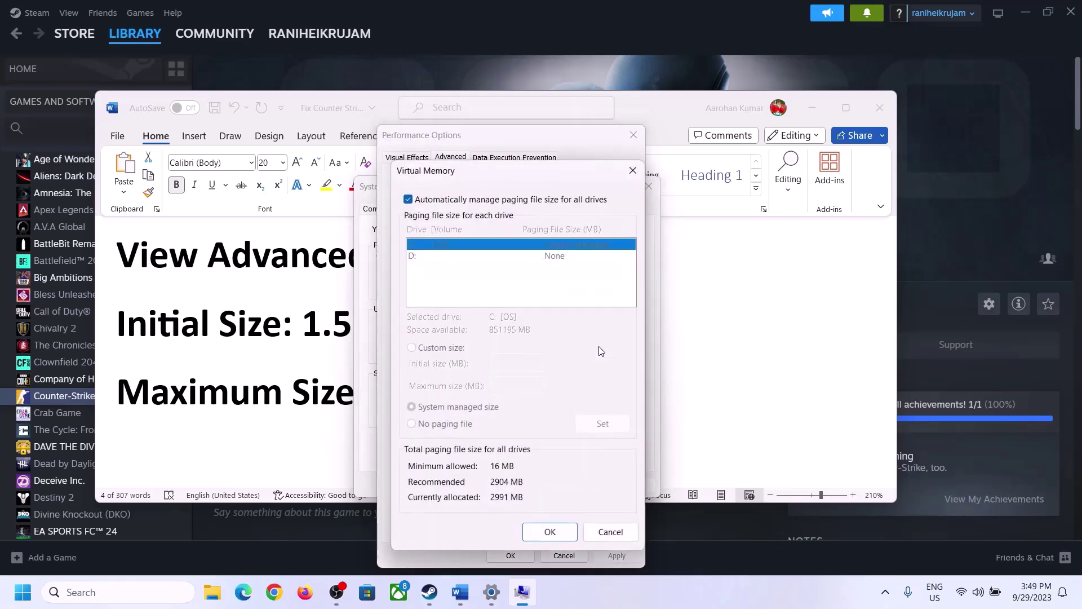
left_click(409, 199)
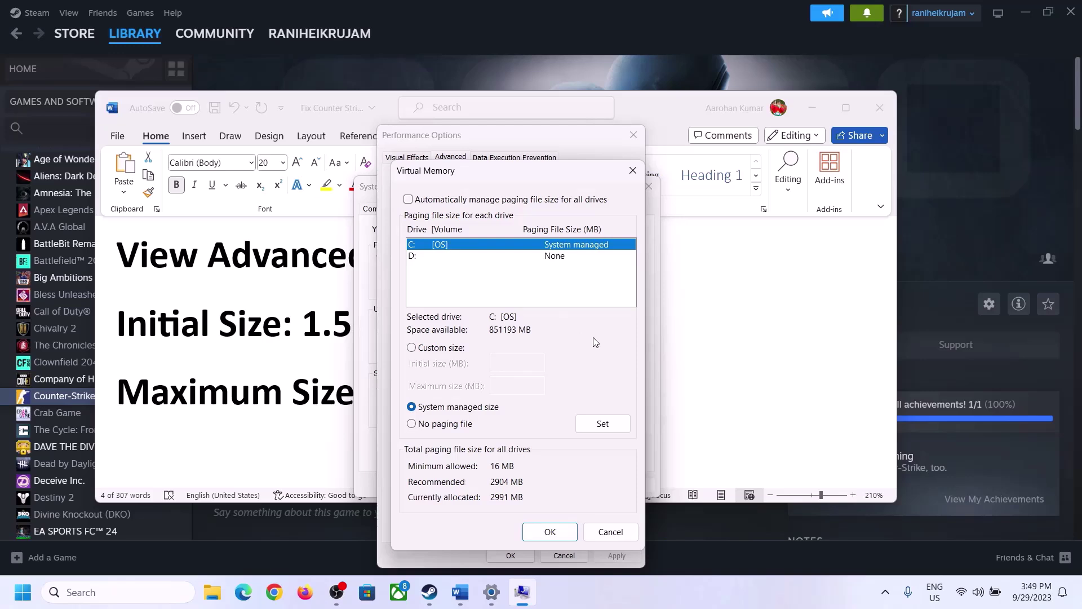
left_click(419, 350)
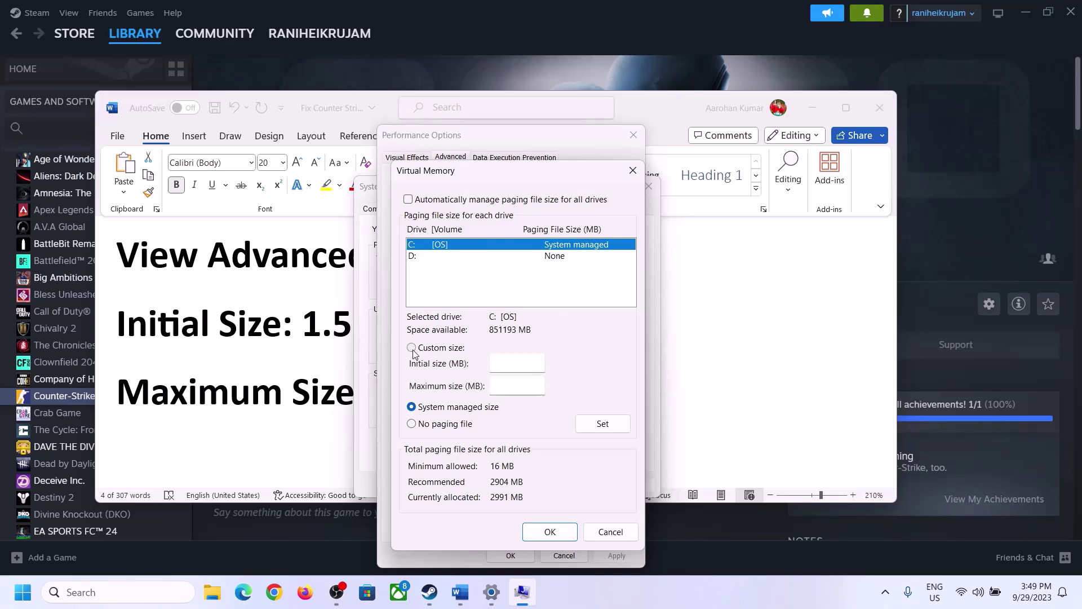
left_click(519, 363)
- Highlight the "1.5 x Total Ram" formula in the Word notes, and look up the installed RAM among the PC's device specifications
left_click(305, 341)
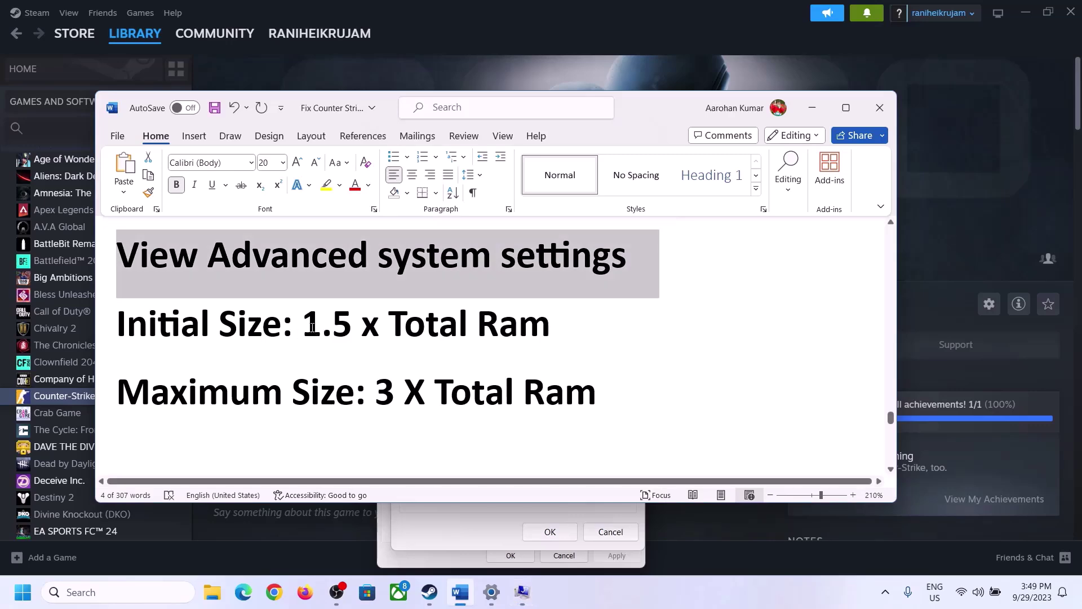
left_click_drag(312, 328, 502, 337)
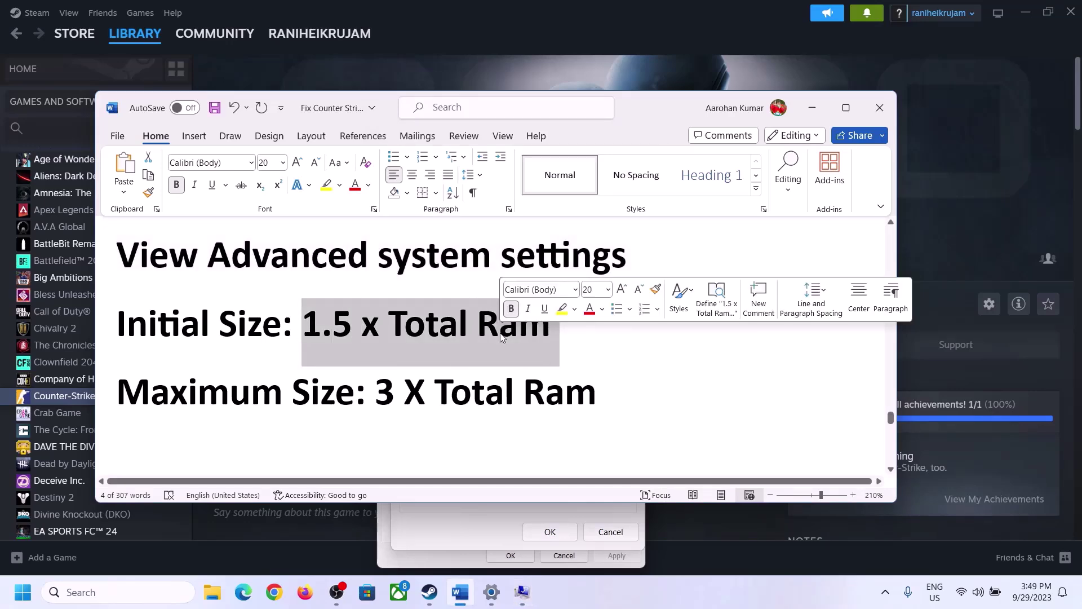
left_click(493, 595)
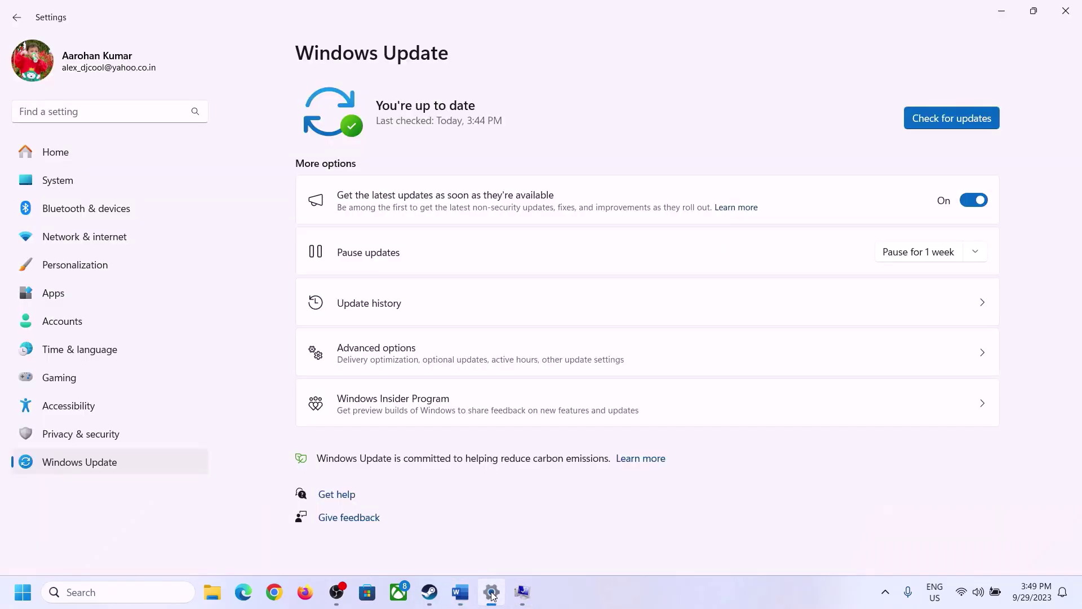
left_click(50, 182)
scroll(399, 404, "down", 10)
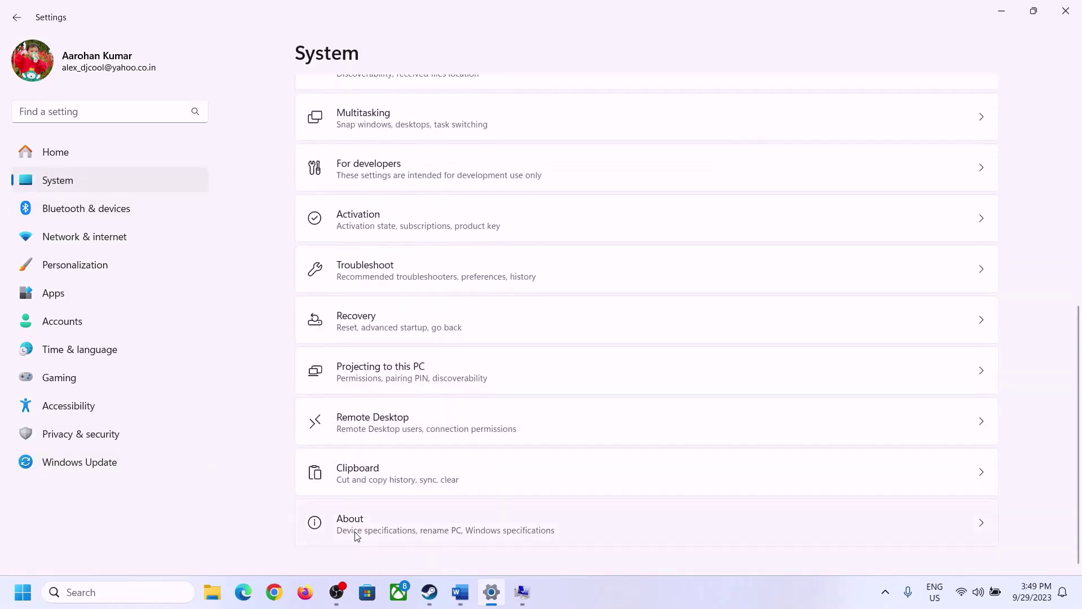
left_click(357, 535)
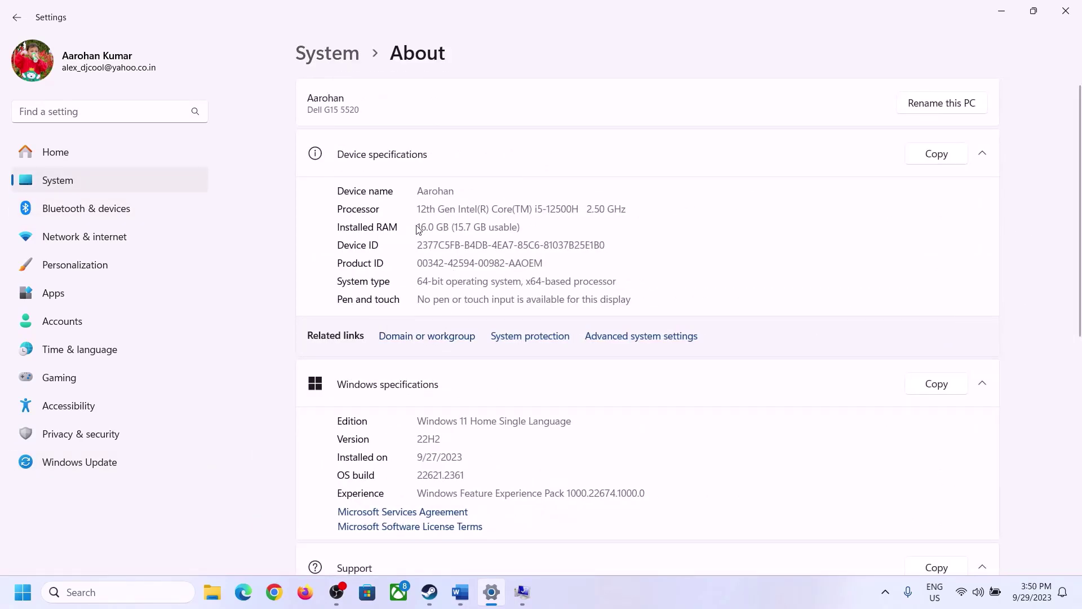
left_click_drag(429, 226, 420, 226)
left_click(426, 226)
left_click_drag(428, 226, 415, 226)
- Launch Calculator with the run command calc, place it beside the virtual memory settings, and bring up the Word size formulas behind it
left_click(522, 592)
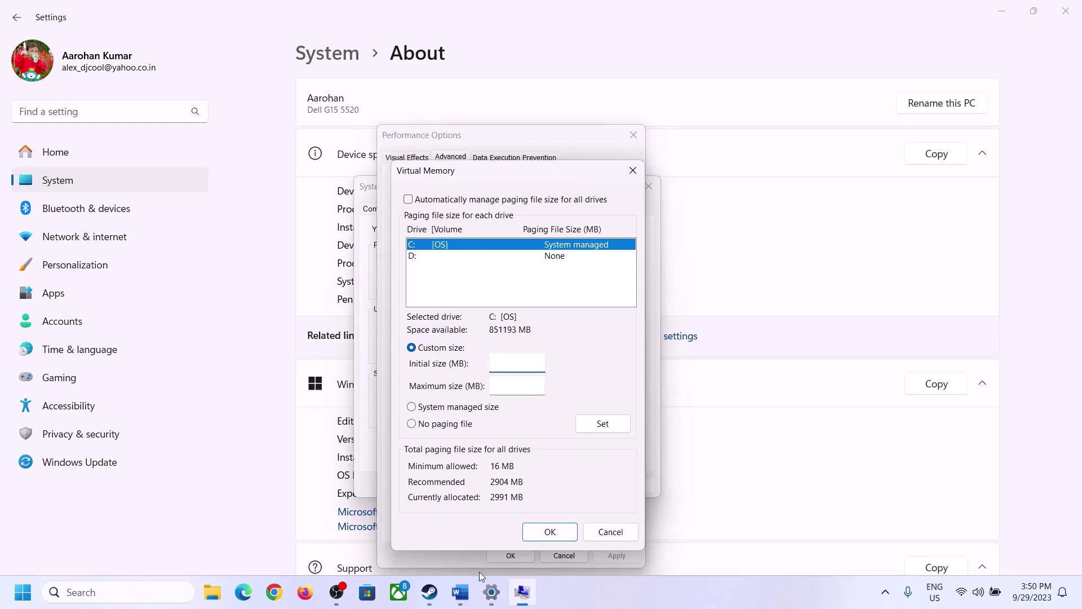
mouse_move(491, 592)
left_click(489, 522)
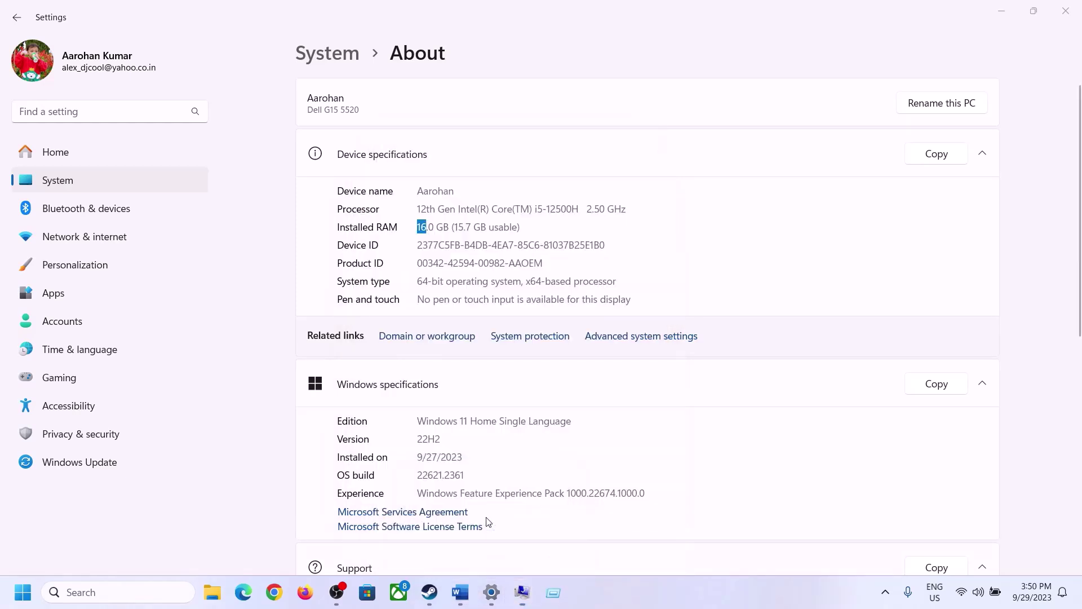
key("super+r")
type("ca")
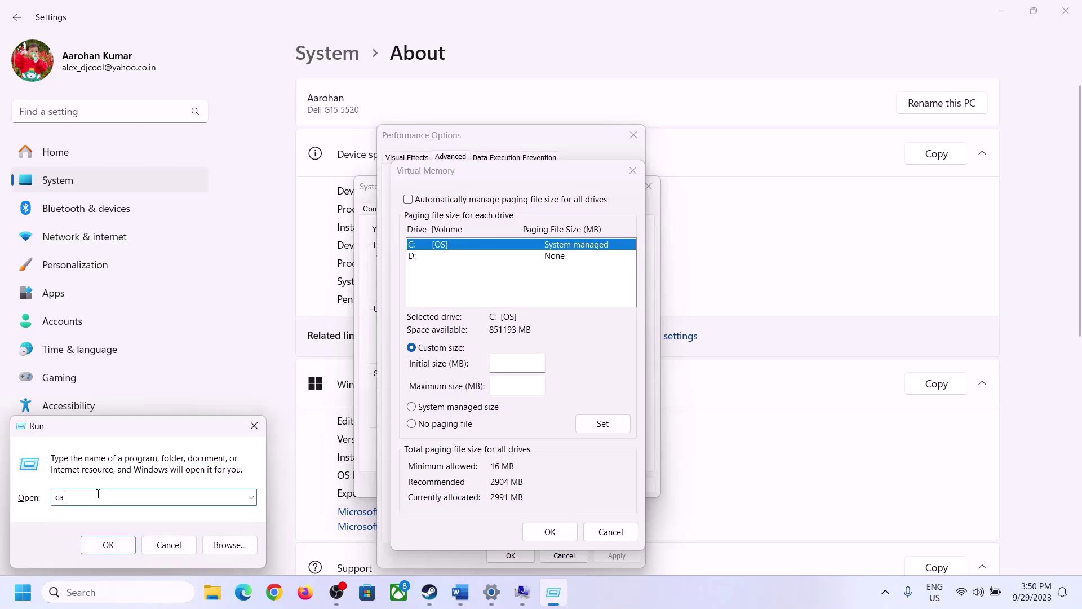
type("lc")
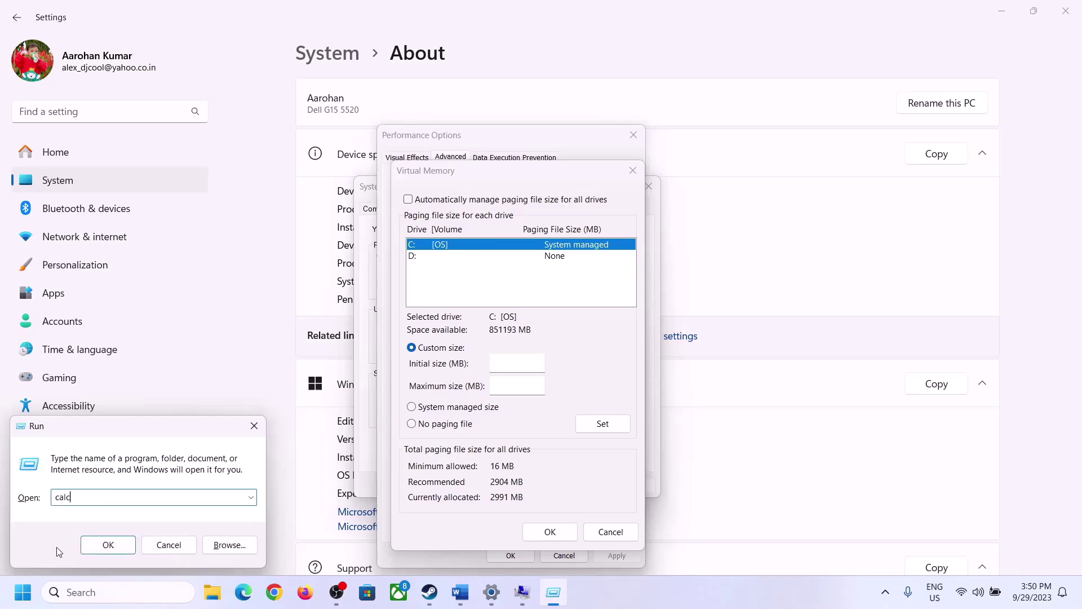
left_click(108, 545)
left_click_drag(134, 17, 789, 185)
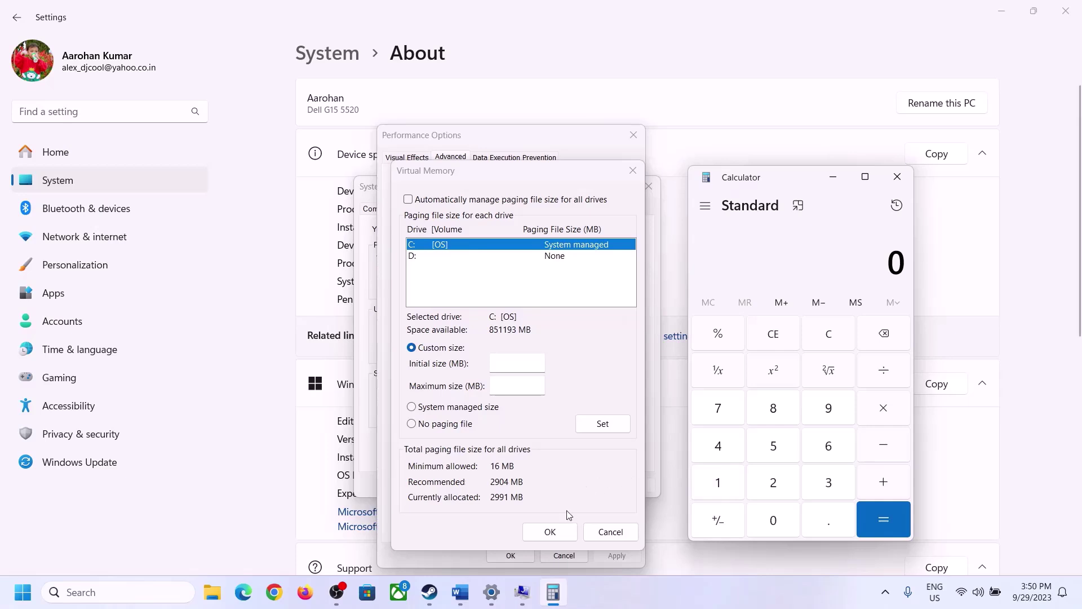
left_click(461, 599)
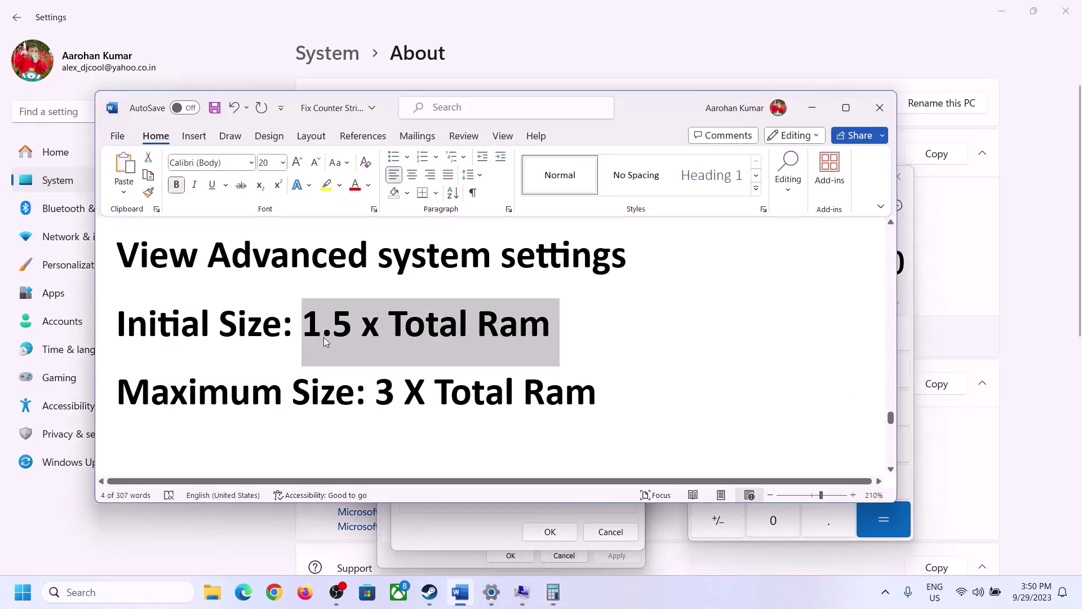
left_click(553, 591)
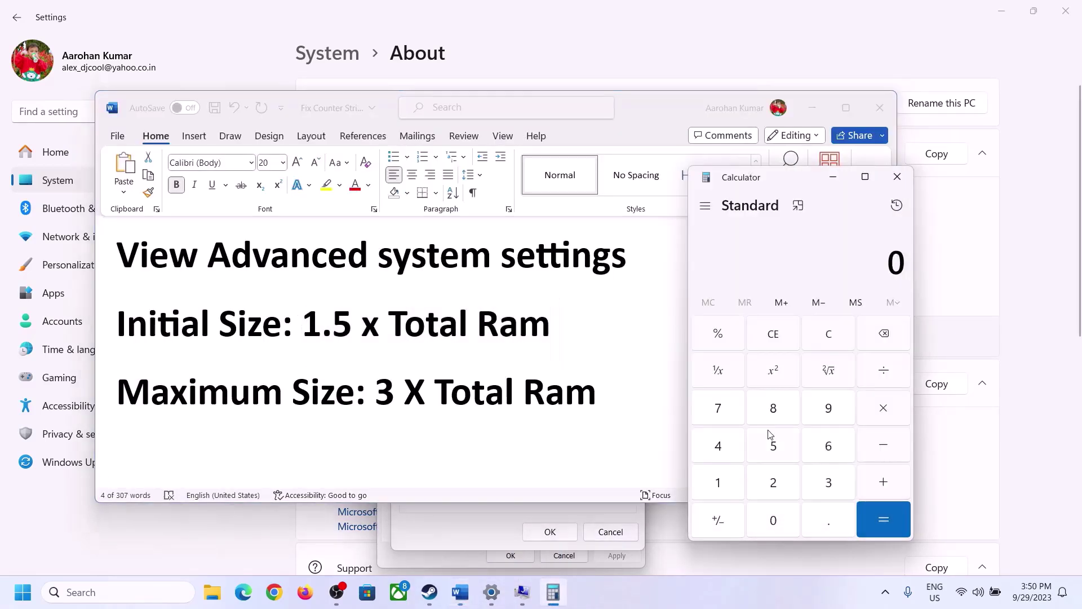
left_click(720, 484)
left_click(825, 454)
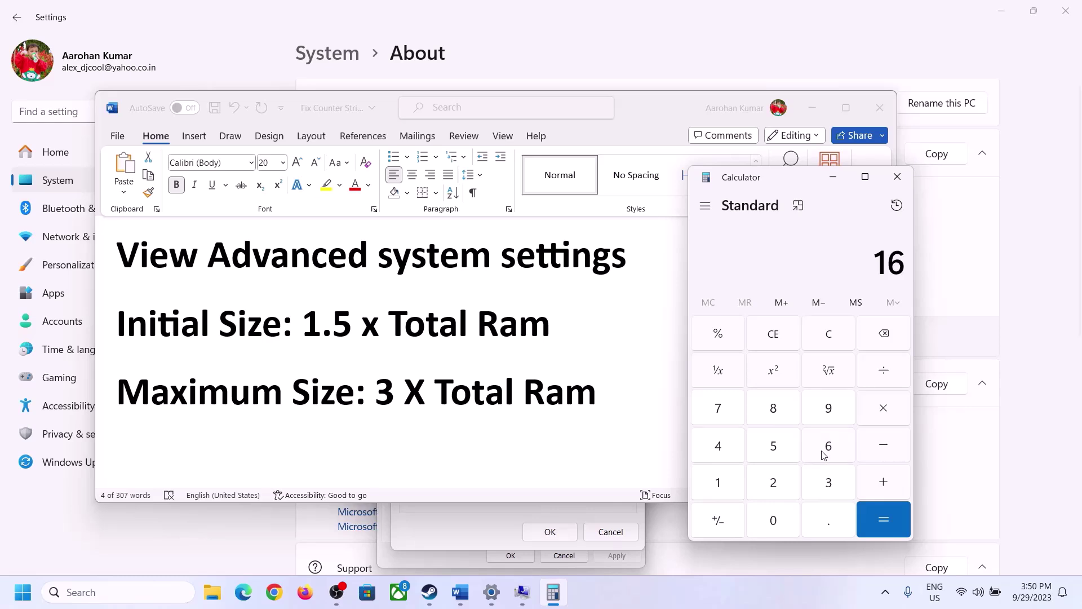
left_click(832, 345)
- Convert the 16 GB of RAM to megabytes in Calculator by multiplying 16 by 1024
left_click(724, 484)
left_click(812, 454)
left_click(883, 411)
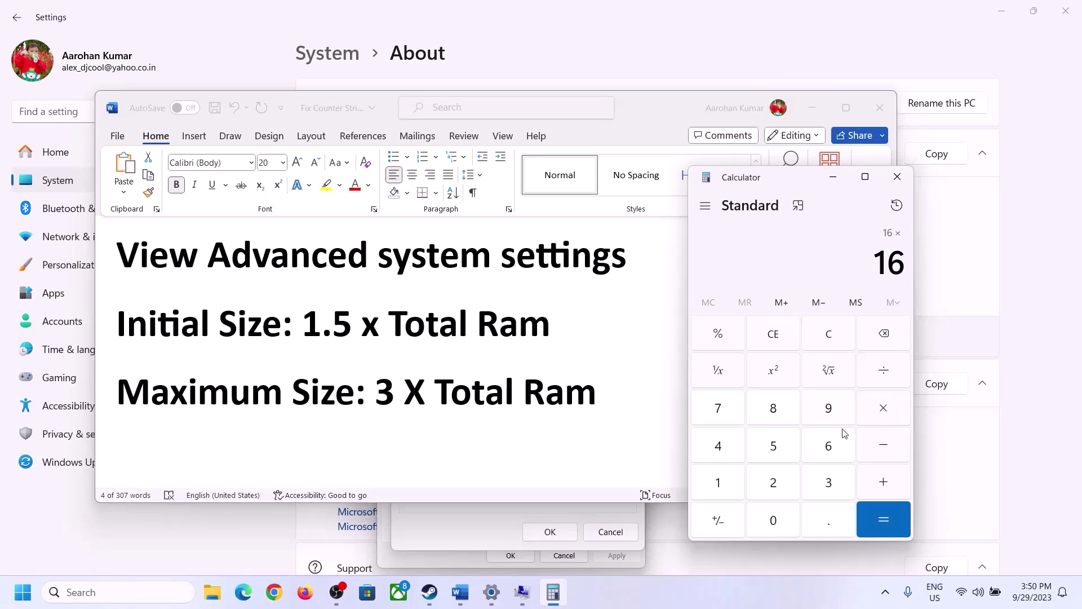
left_click(718, 489)
left_click(774, 514)
left_click(777, 485)
left_click(727, 454)
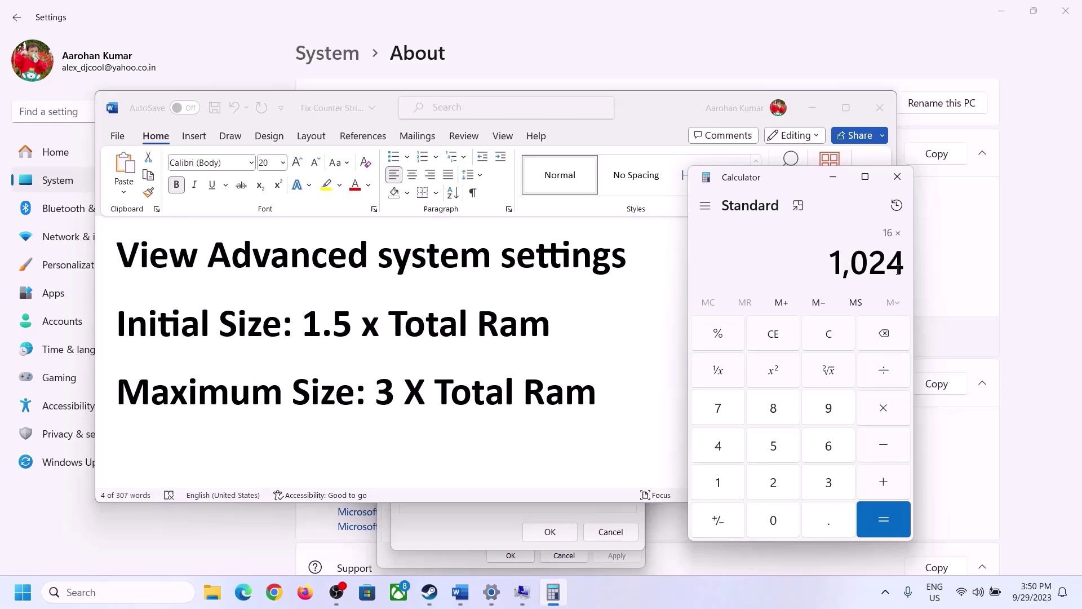
left_click(883, 519)
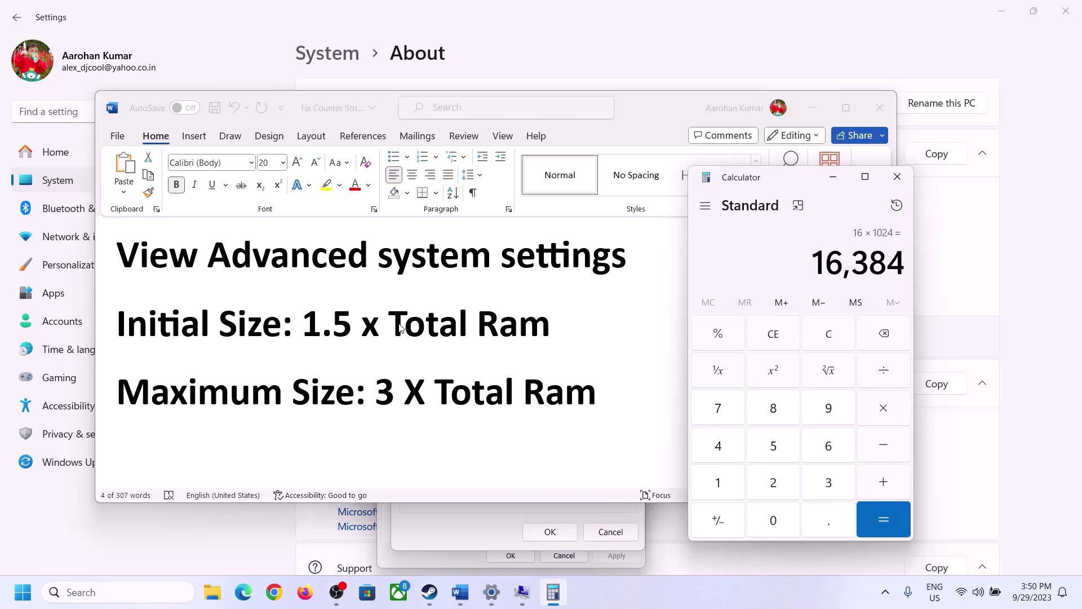
- Multiply the RAM in megabytes by 1.5 in Calculator to work out the initial paging file size
left_click(886, 414)
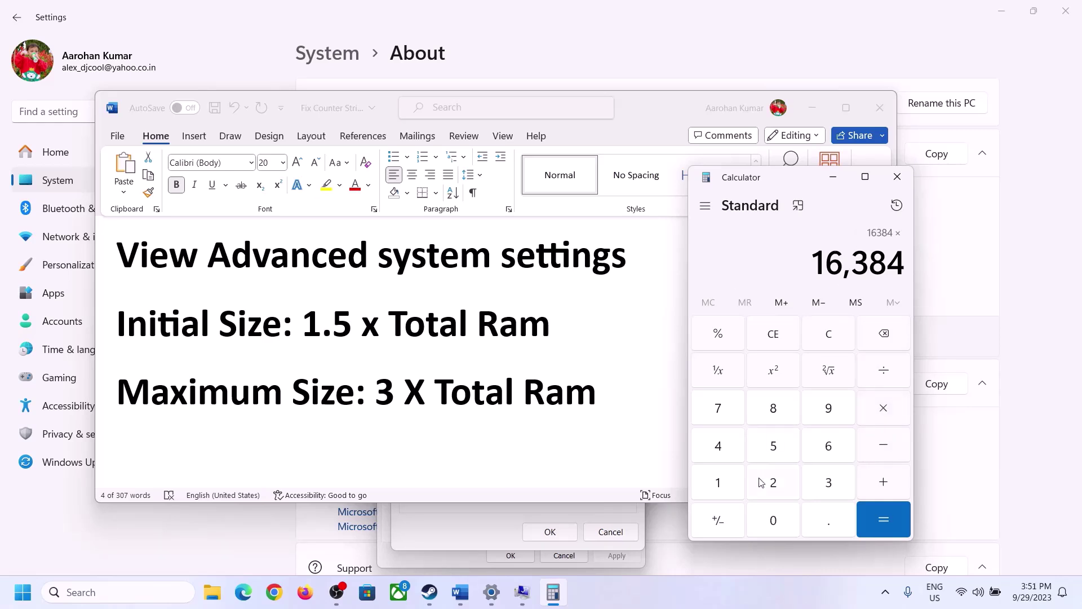
left_click(728, 485)
left_click(825, 525)
left_click(781, 451)
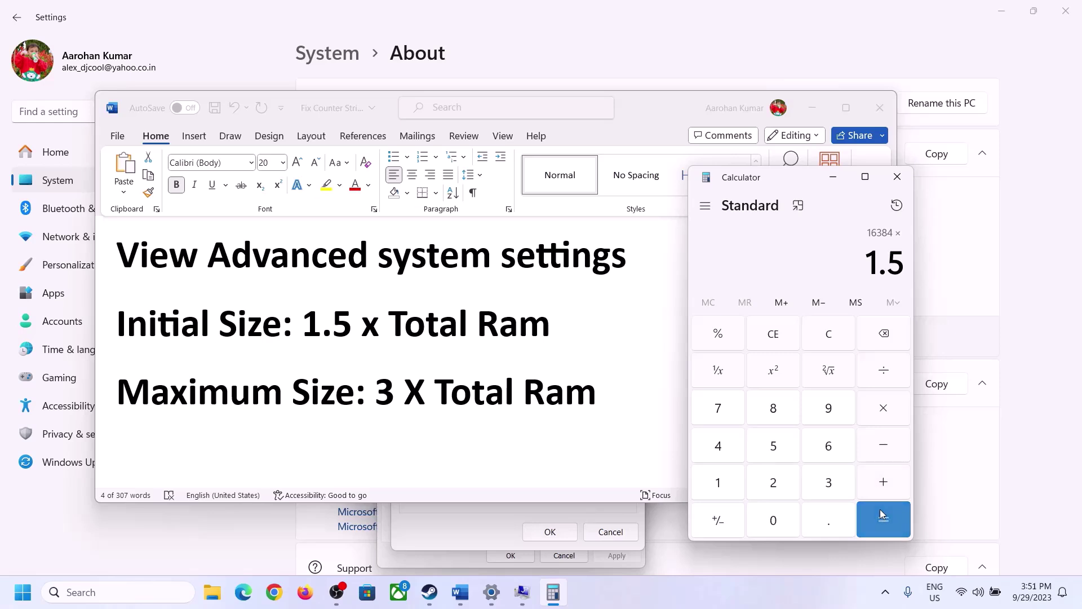
left_click(883, 514)
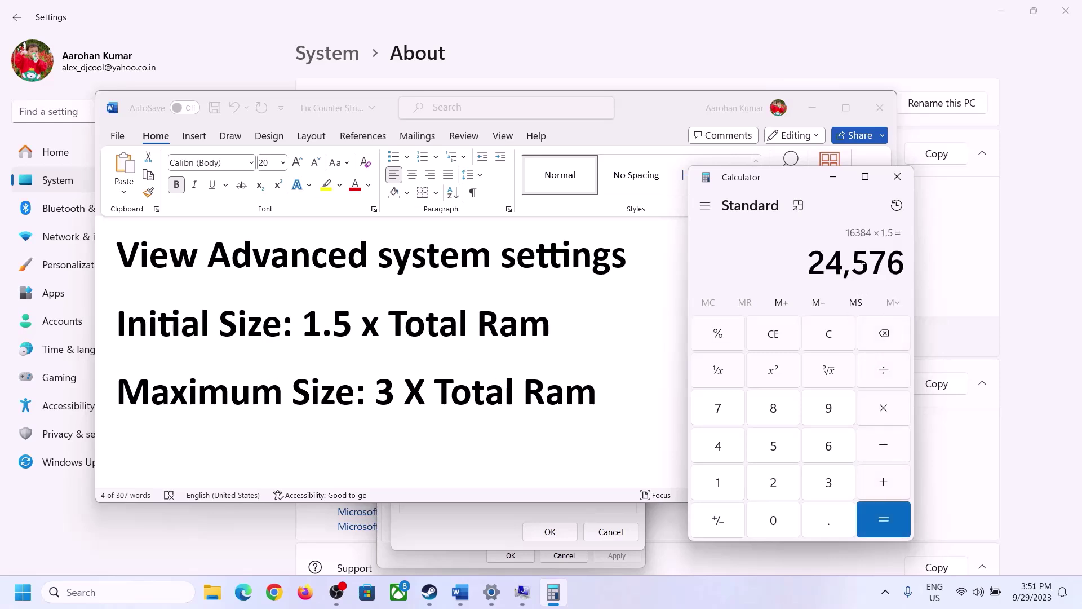
- Set the initial size of drive C:'s custom paging file to 24576 MB in the virtual memory settings
left_click(481, 522)
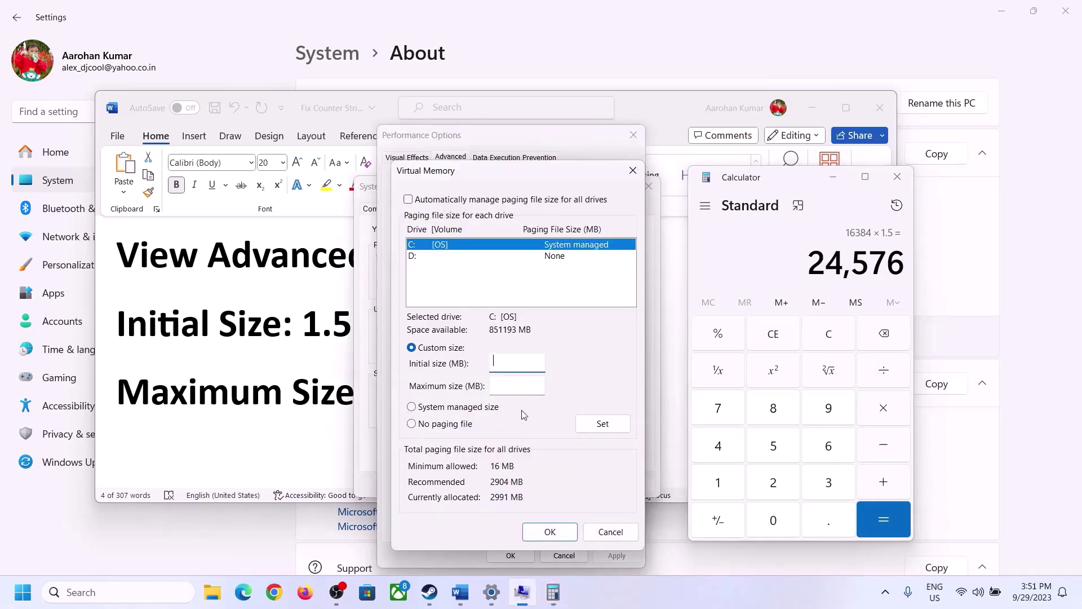
left_click(508, 361)
type("2457")
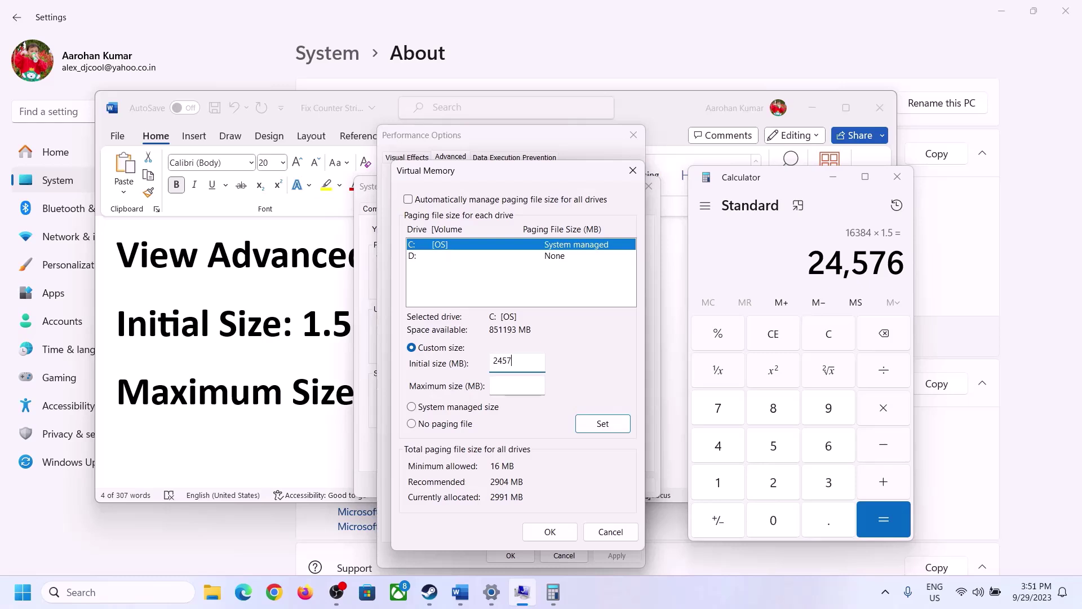
type("6")
- Check the maximum size formula in the Word notes, clear Calculator, and recheck the installed RAM in Settings
left_click(542, 385)
left_click(311, 399)
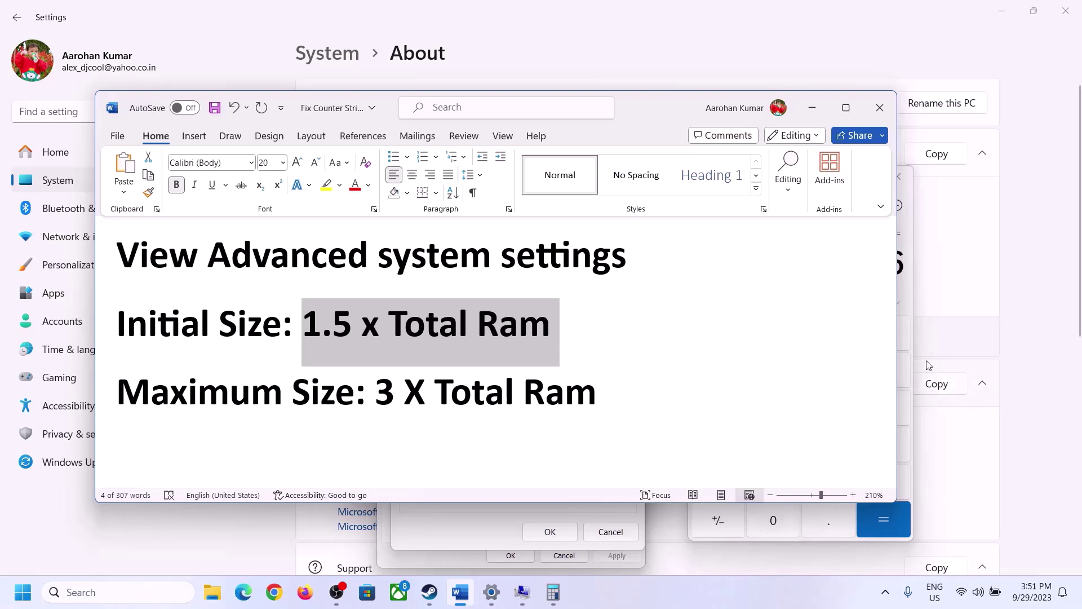
left_click(909, 293)
left_click(838, 333)
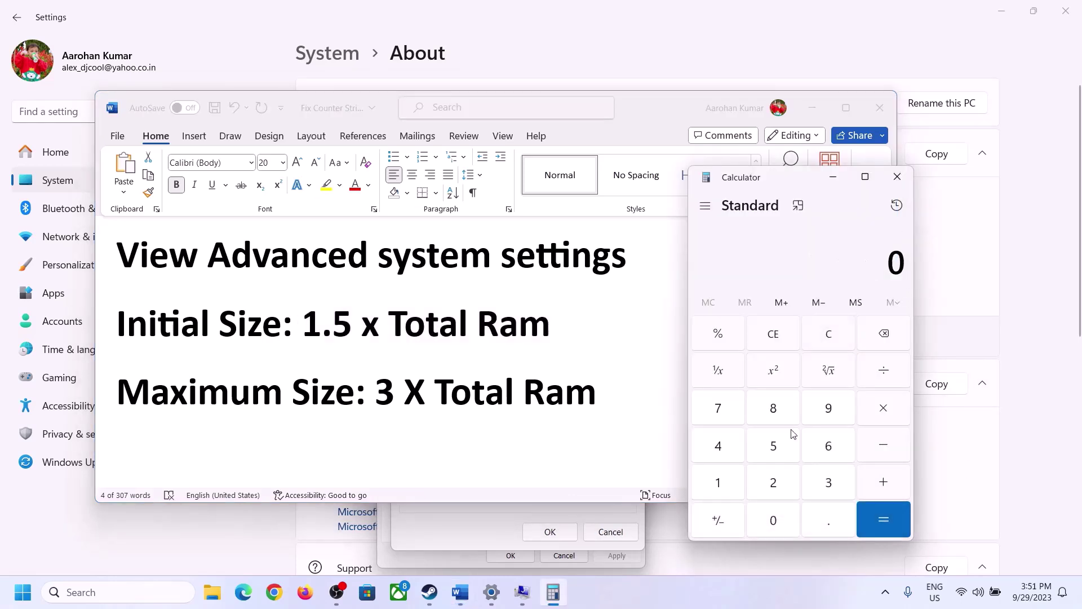
left_click(491, 592)
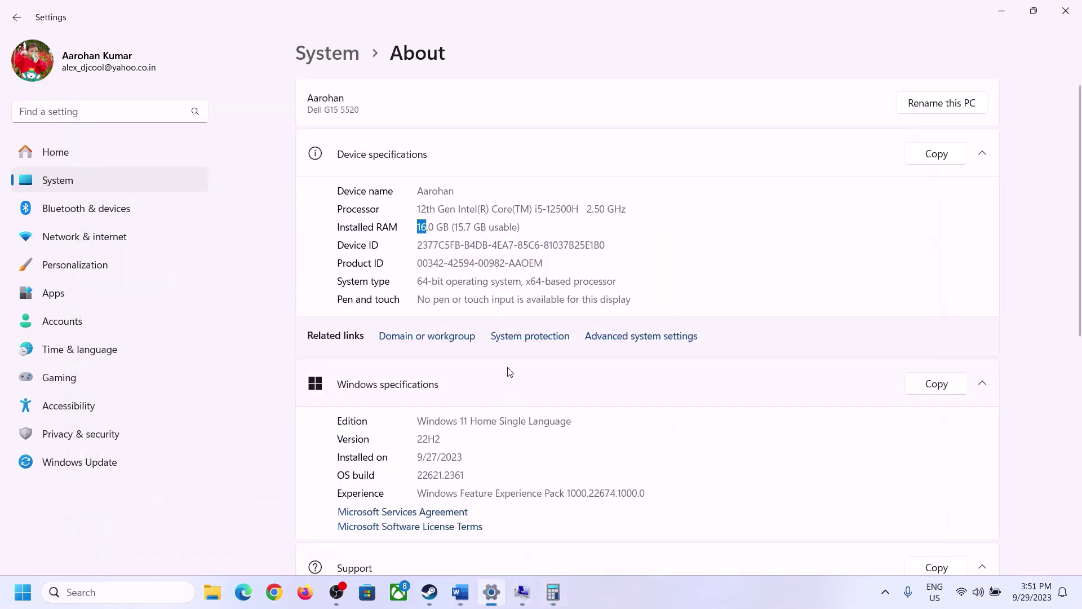
left_click(553, 592)
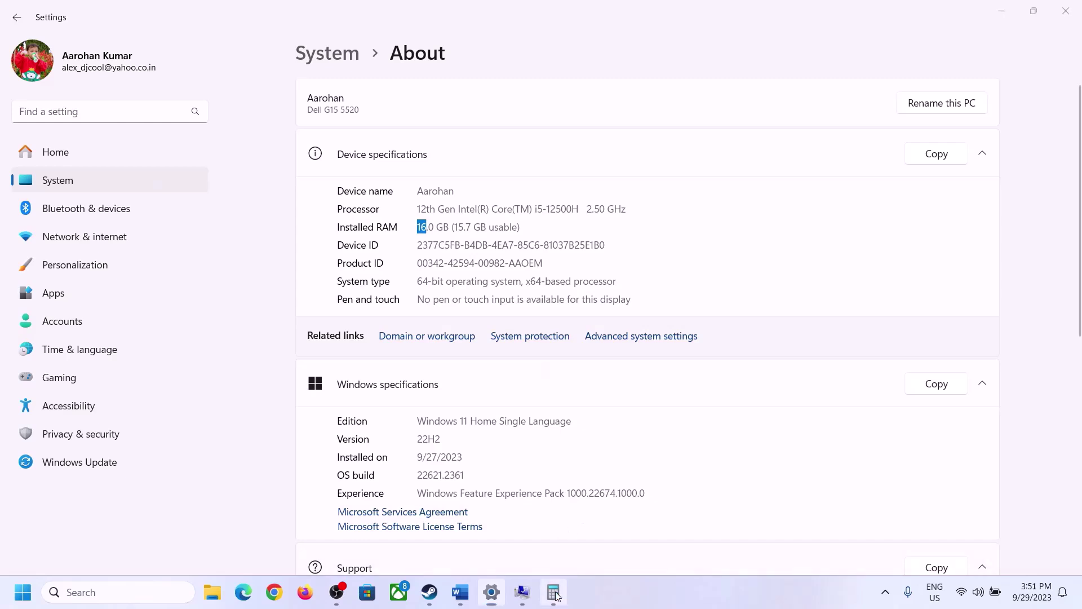
- Work out the total RAM in megabytes again in Calculator as 16 times 1024
left_click(730, 478)
left_click(827, 447)
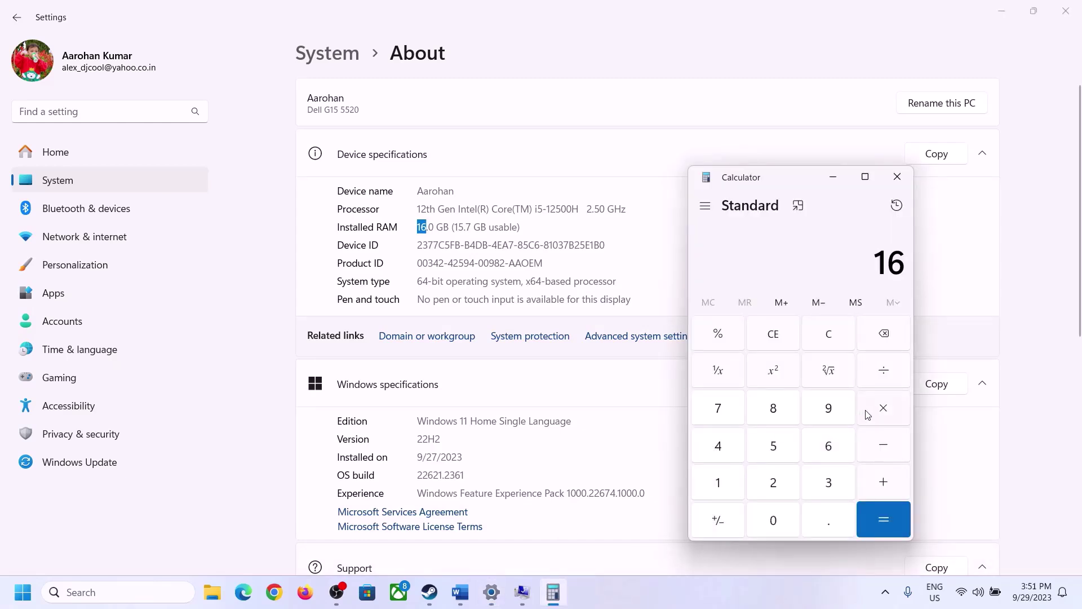
left_click(881, 410)
left_click(726, 480)
left_click(769, 516)
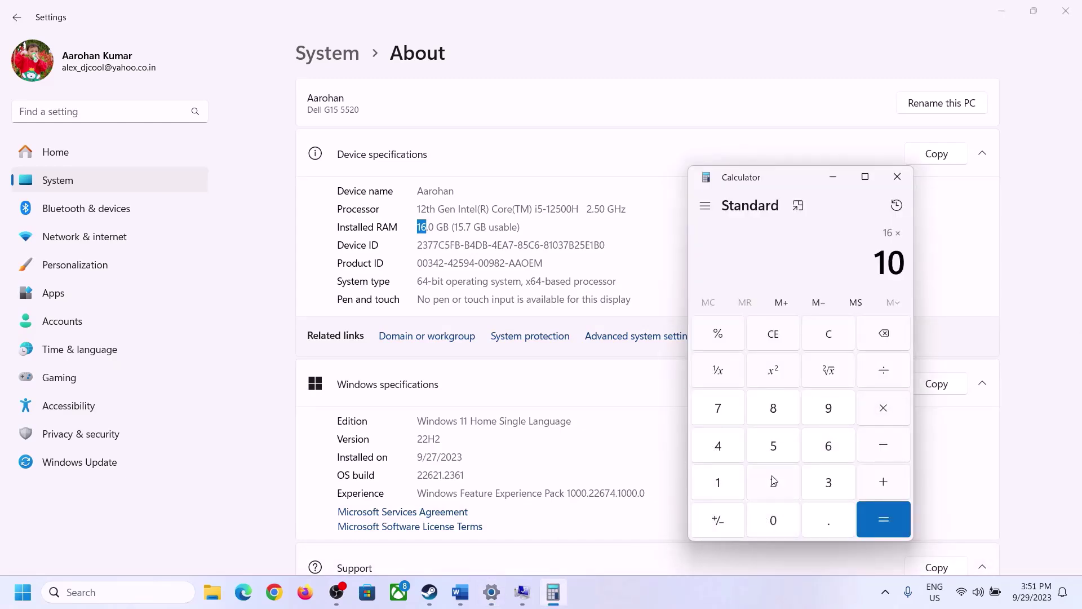
left_click(773, 481)
left_click(720, 447)
left_click(870, 524)
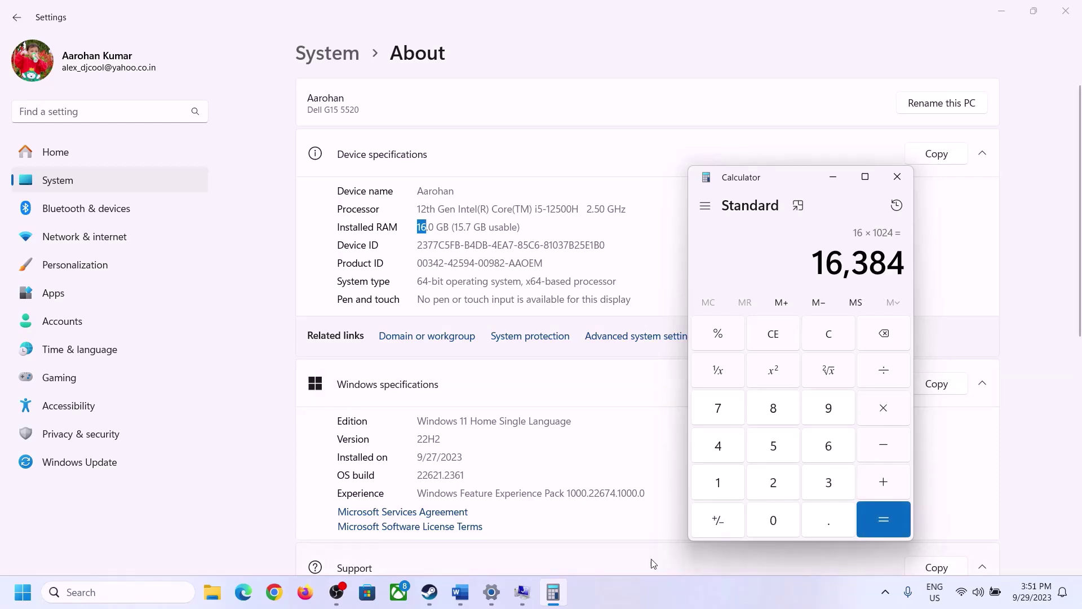
- Consult the "3 X Total Ram" formula in the Word notes and multiply the RAM in megabytes by 3 in Calculator
left_click(452, 601)
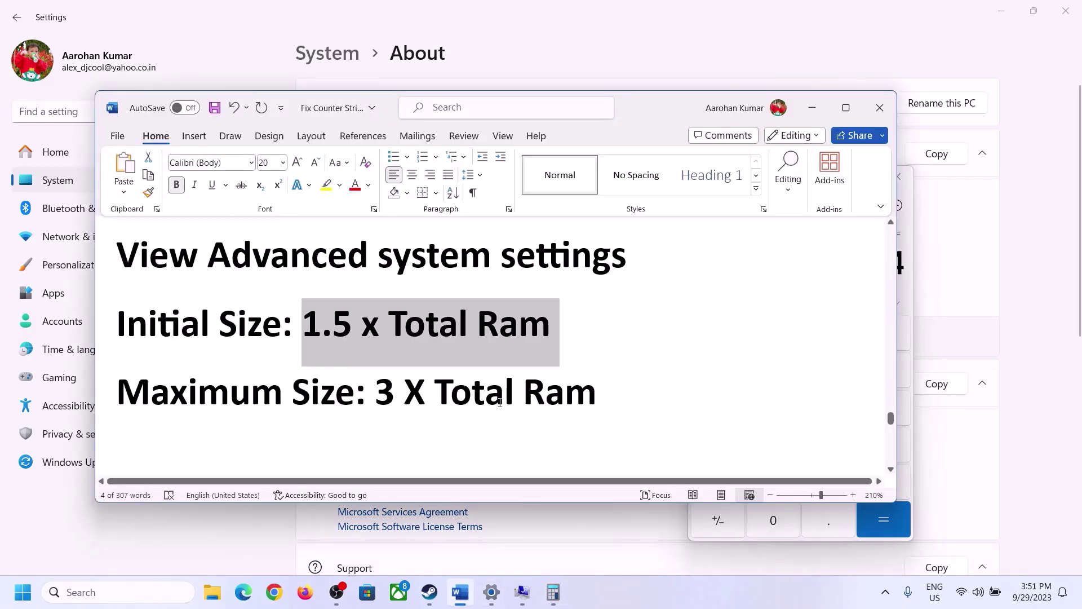
left_click(553, 592)
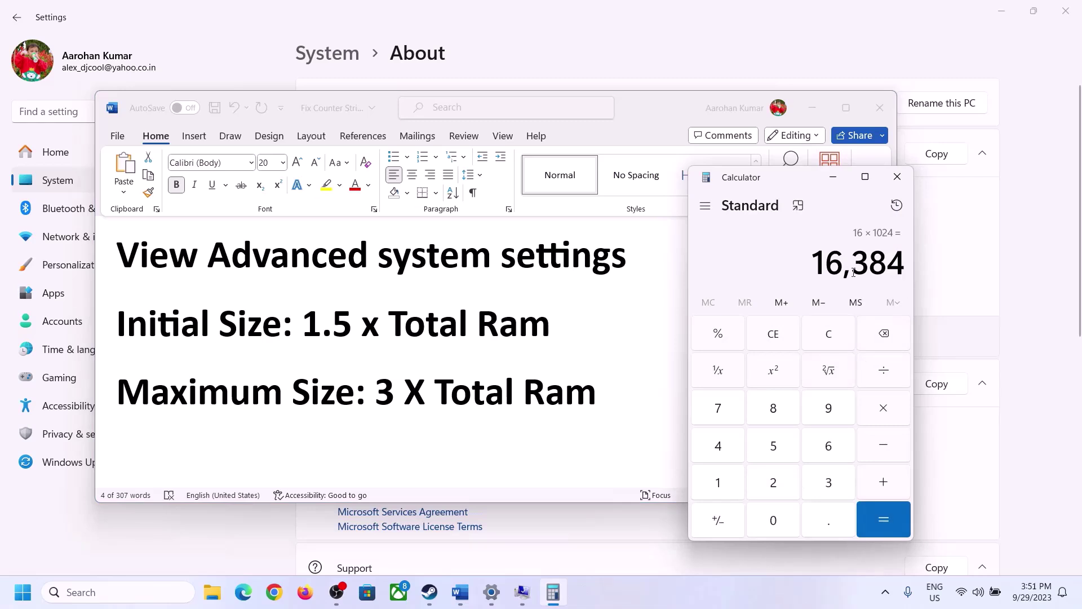
left_click(883, 410)
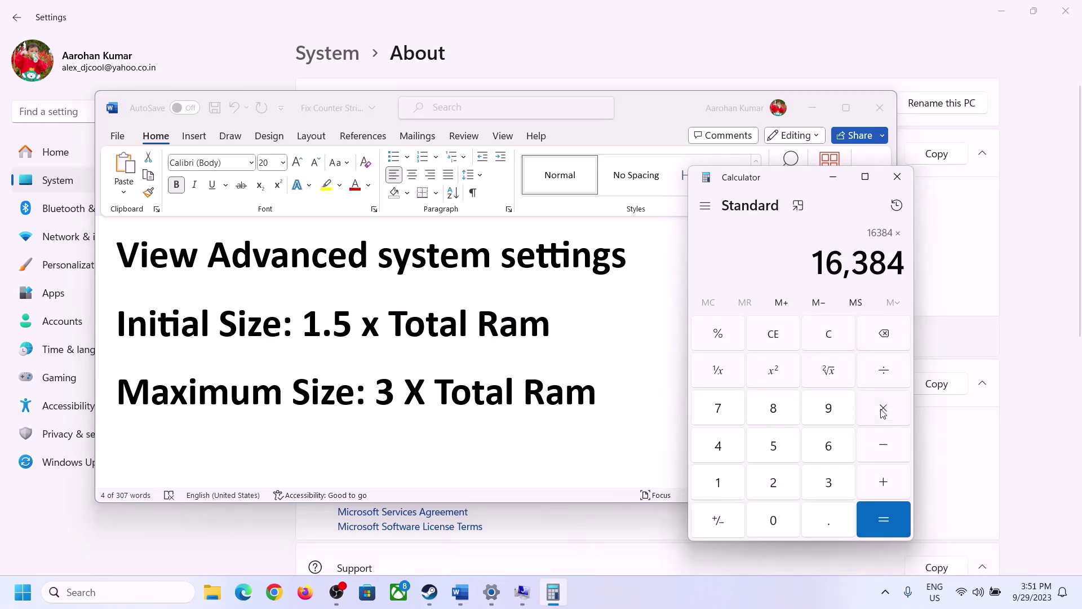
left_click(815, 484)
left_click(889, 517)
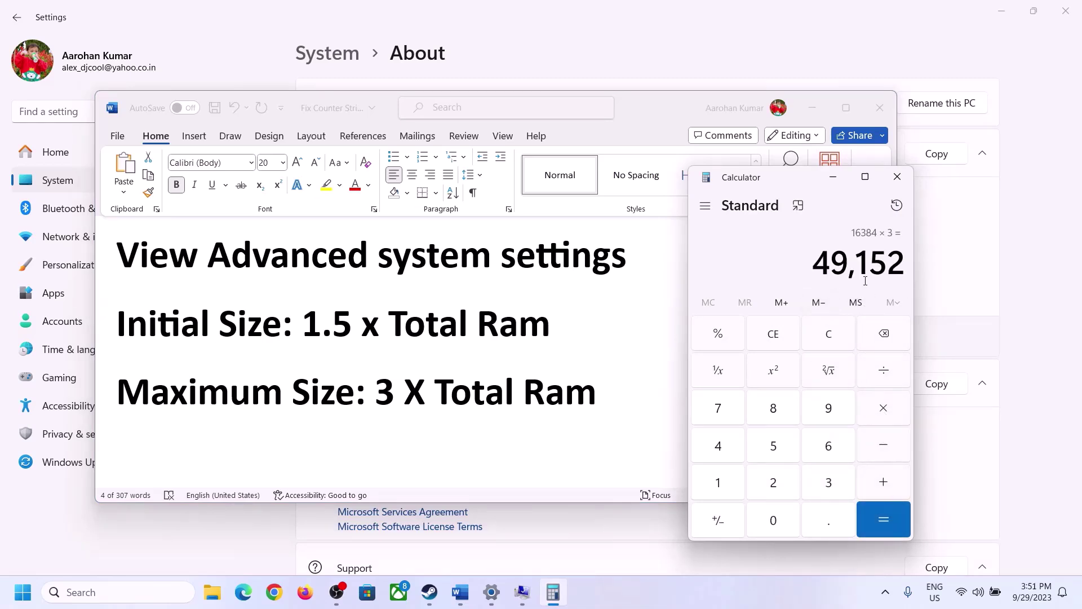
- Set drive C:'s maximum paging file size to 49152 MB, apply the custom size, and accept the virtual memory changes
left_click(523, 597)
left_click(513, 388)
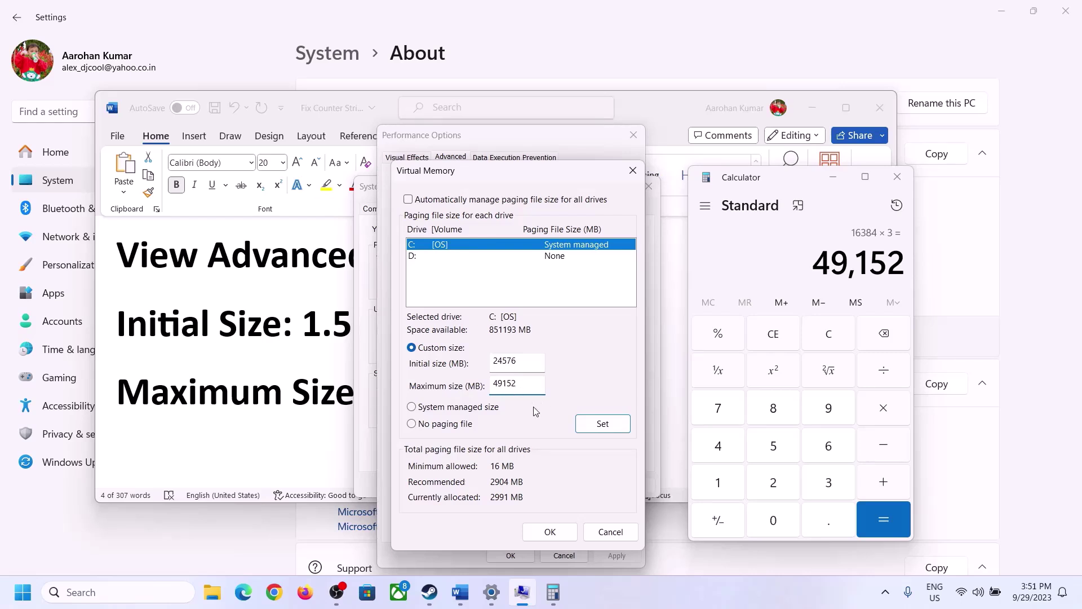
left_click(602, 425)
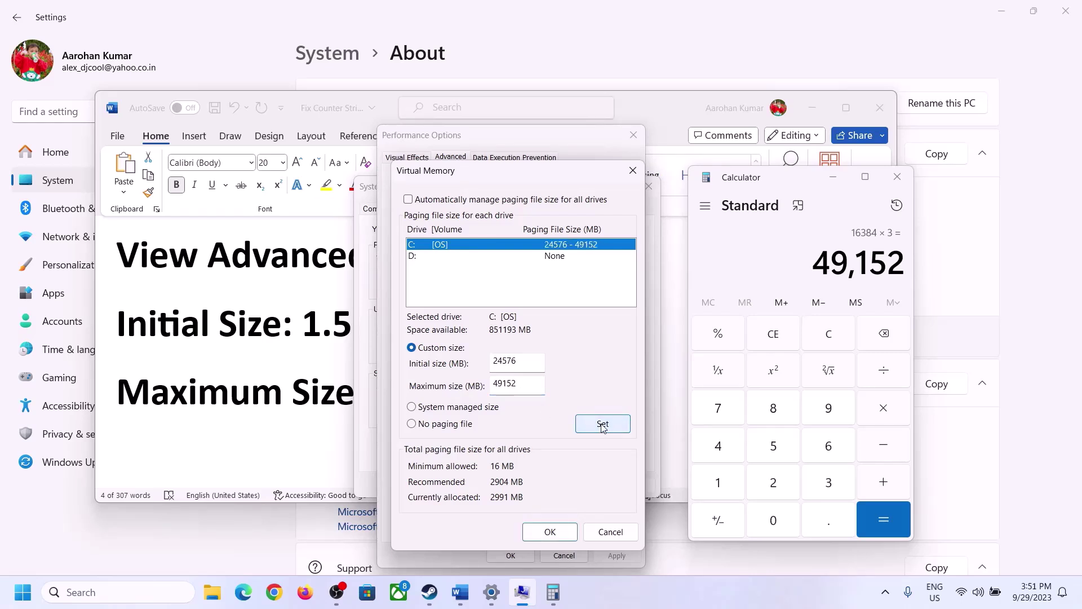
left_click(550, 531)
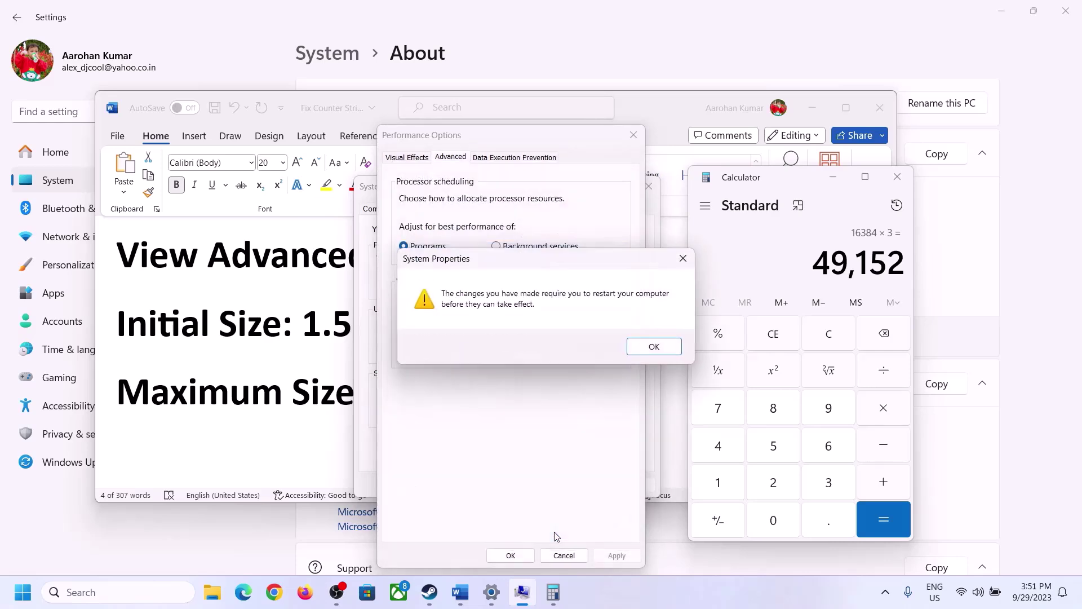
left_click(670, 348)
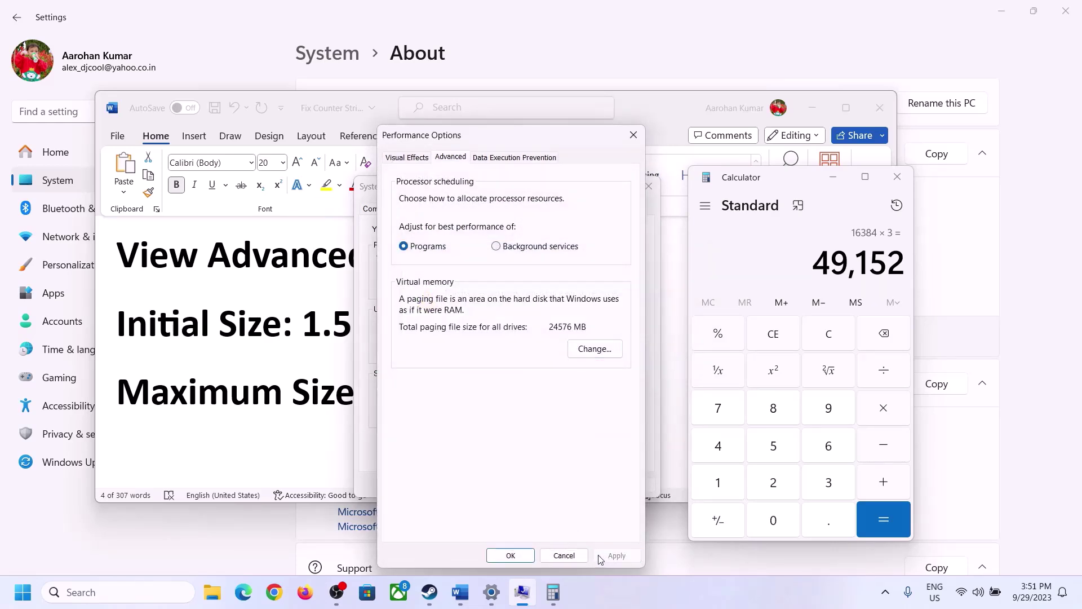
- Confirm and close Performance Options and System Properties, and dismiss the restart request without restarting
left_click(511, 555)
left_click(507, 485)
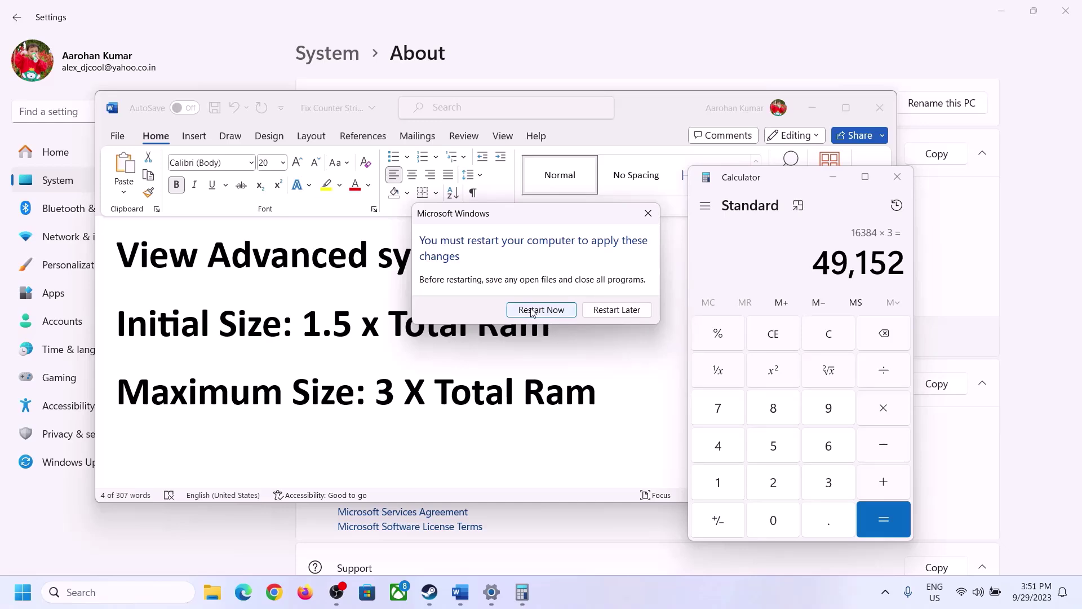
left_click(648, 213)
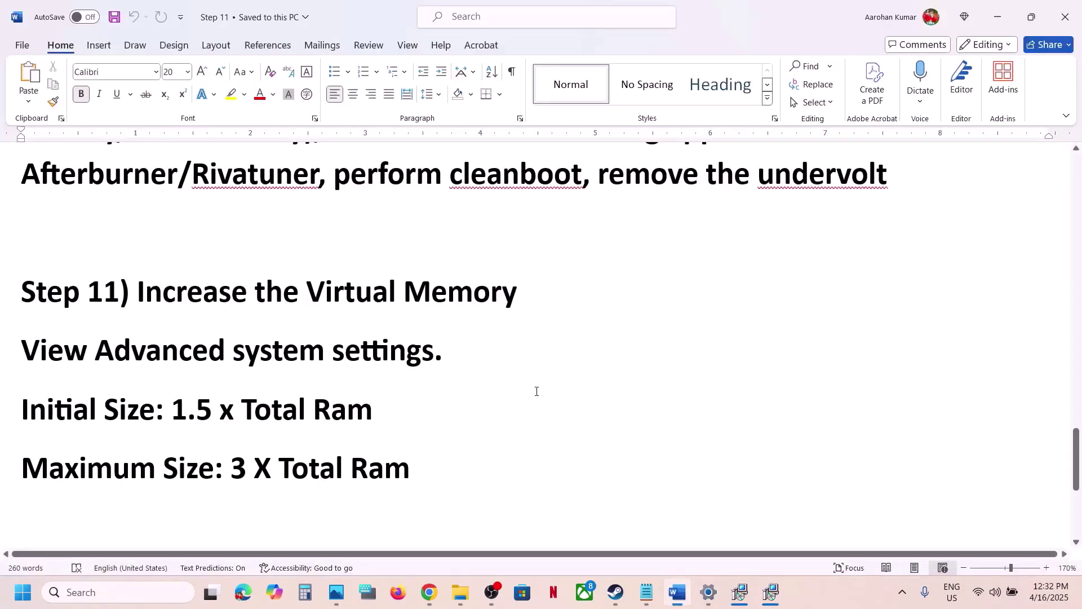
- Go to Step 12 in the Word notes, highlight "Update BIOS", and check the laptop's battery charge
left_click(677, 592)
scroll(475, 382, "down", 5)
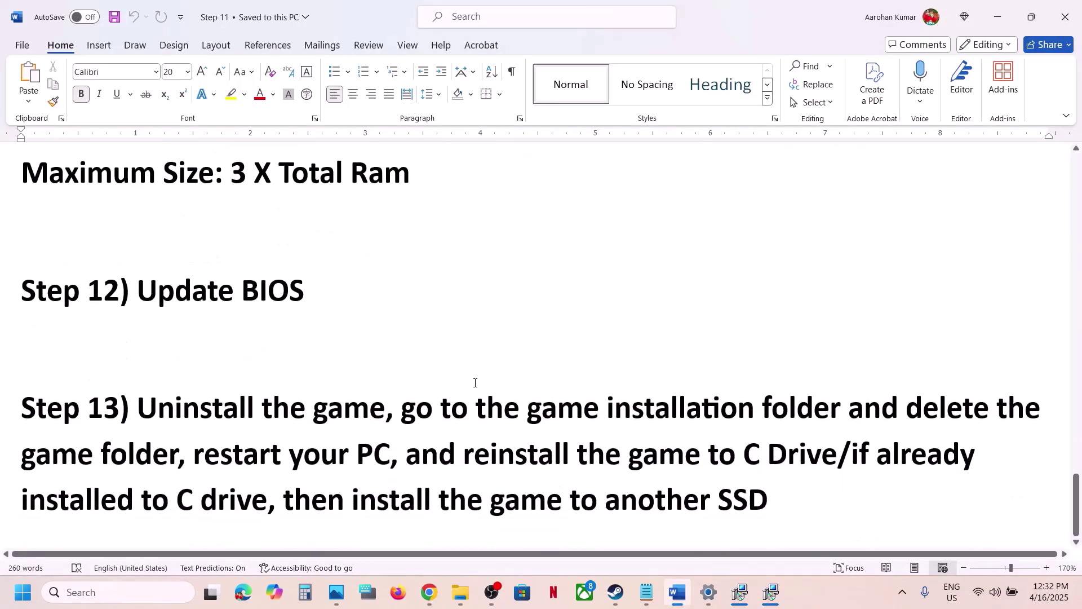
scroll(475, 382, "up", 1)
left_click_drag(133, 334, 427, 370)
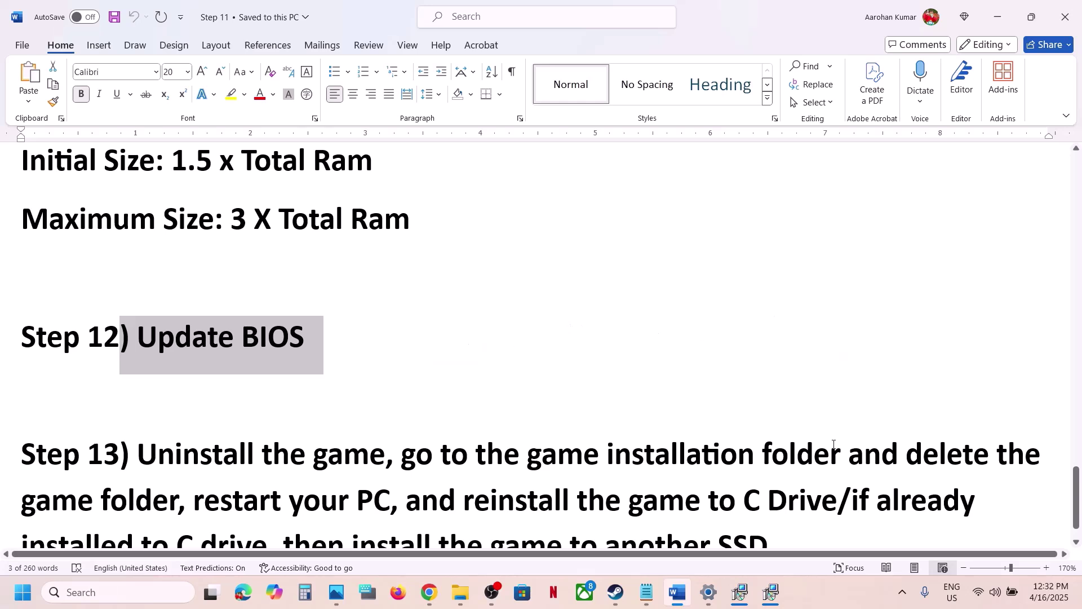
left_click(995, 592)
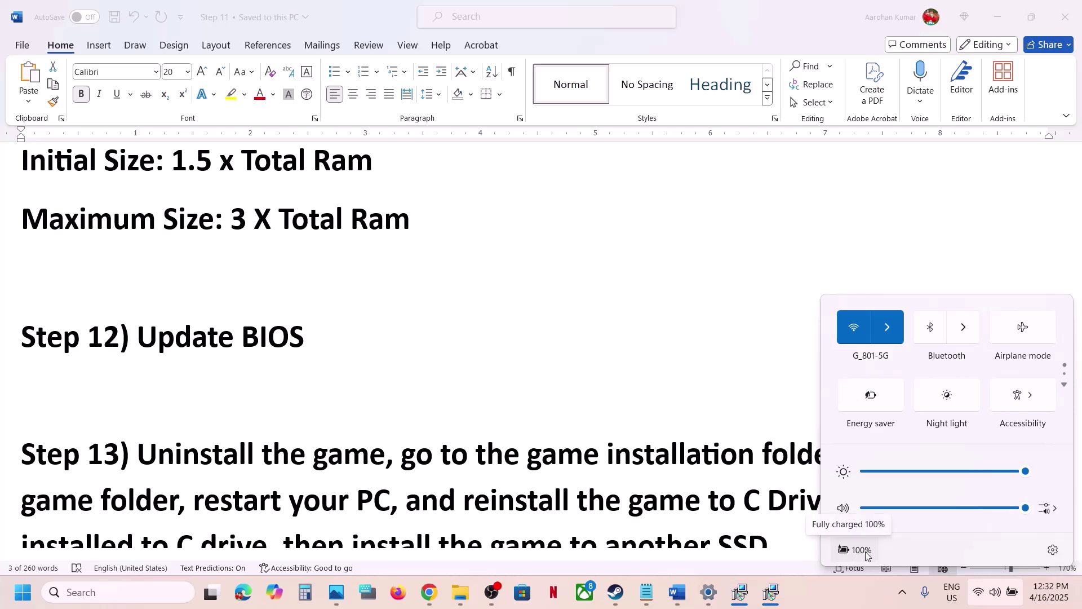
left_click(411, 388)
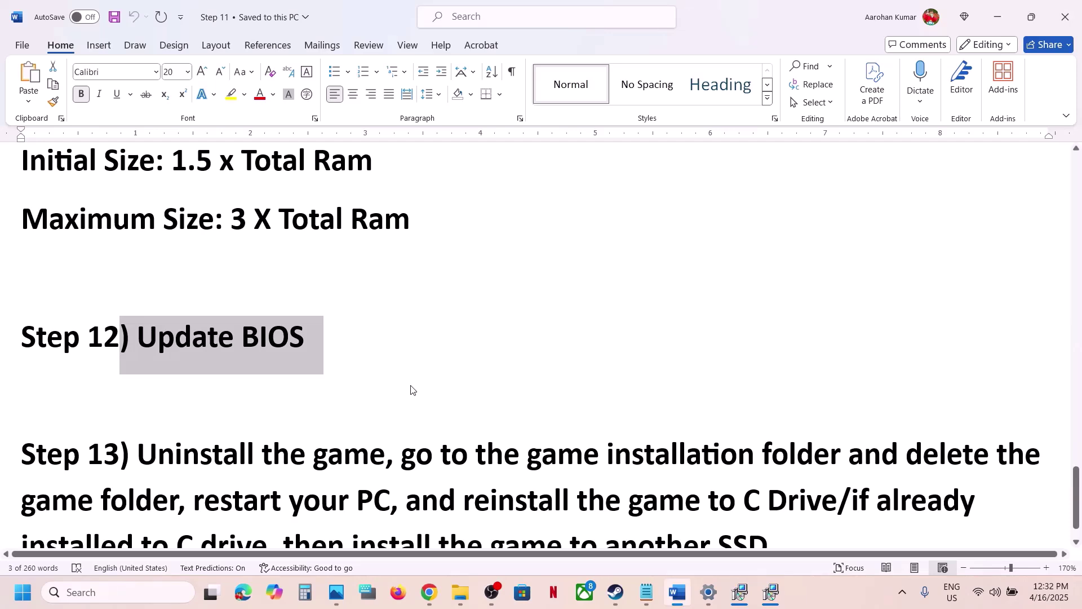
- Highlight the Step 13 reinstall instructions in the Word notes, and locate the Uninstall option for Forever Skies in Steam without running it
scroll(411, 387, "down", 1)
left_click_drag(138, 407, 752, 492)
left_click(615, 592)
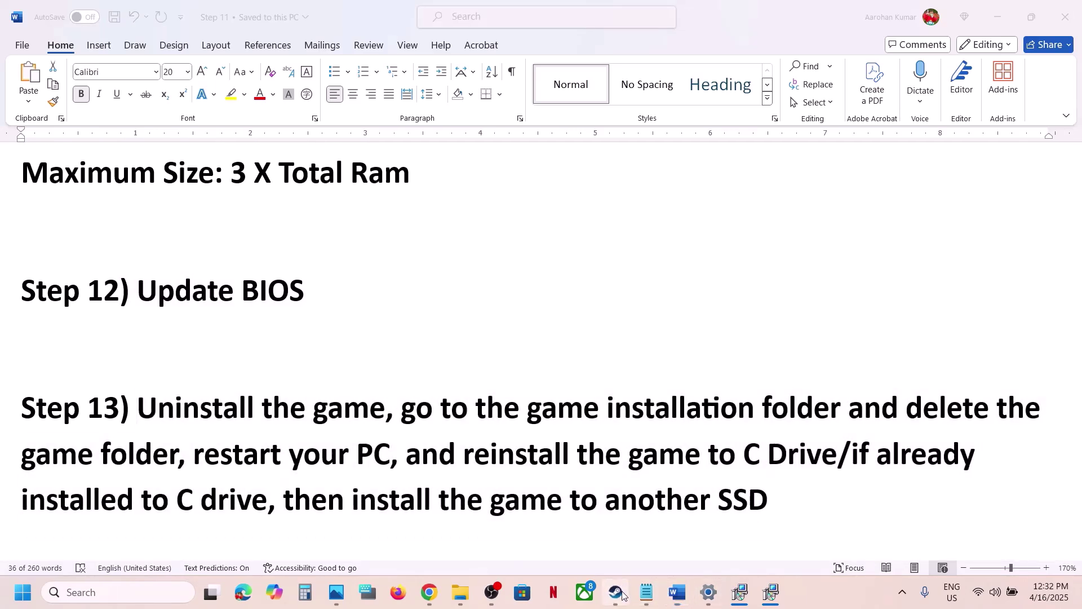
right_click(103, 343)
mouse_move(151, 427)
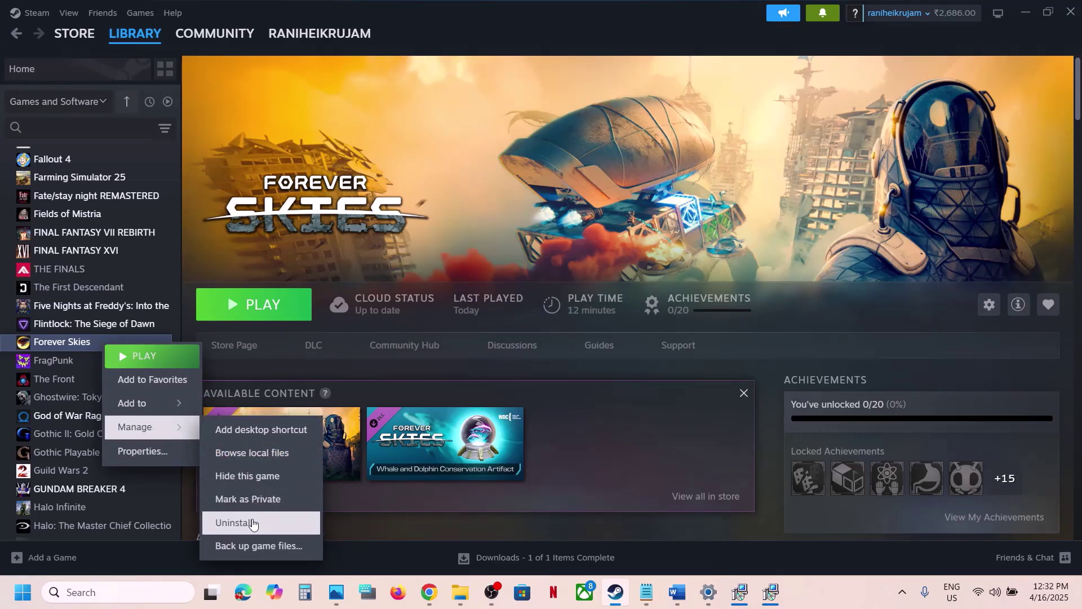
left_click(491, 192)
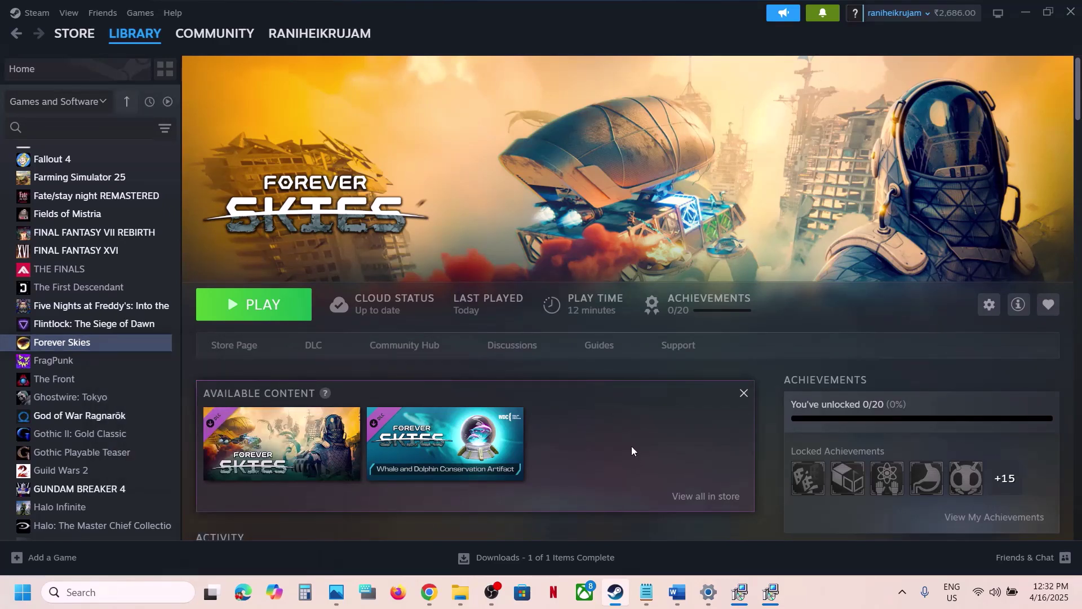
- Highlight the Step 13 notes on reinstalling to C Drive or another SSD, and return to the Forever Skies library page in Steam
left_click(679, 605)
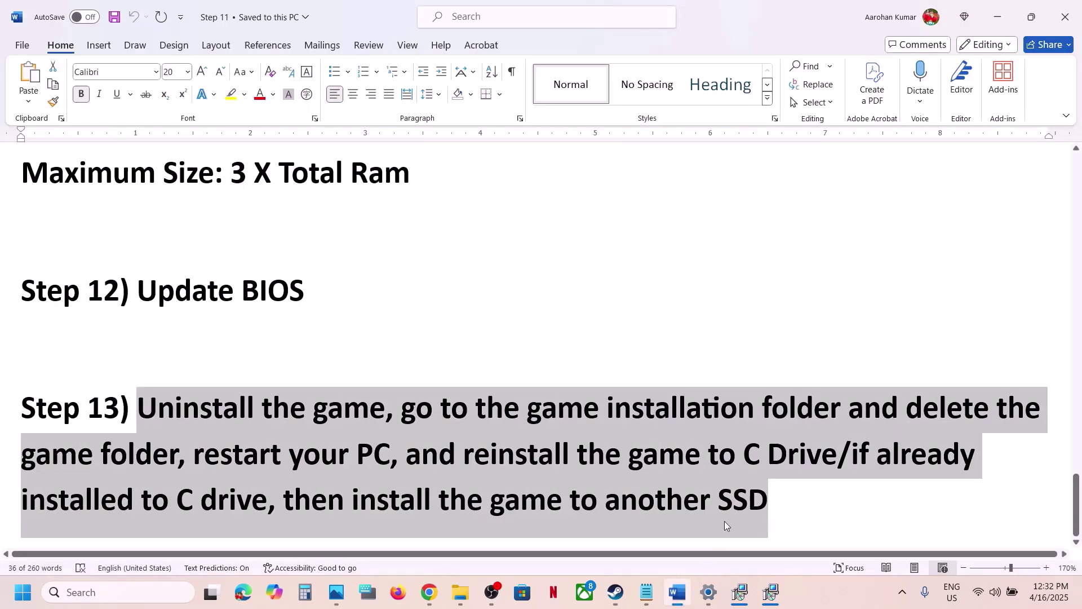
left_click(637, 500)
left_click_drag(595, 454, 837, 457)
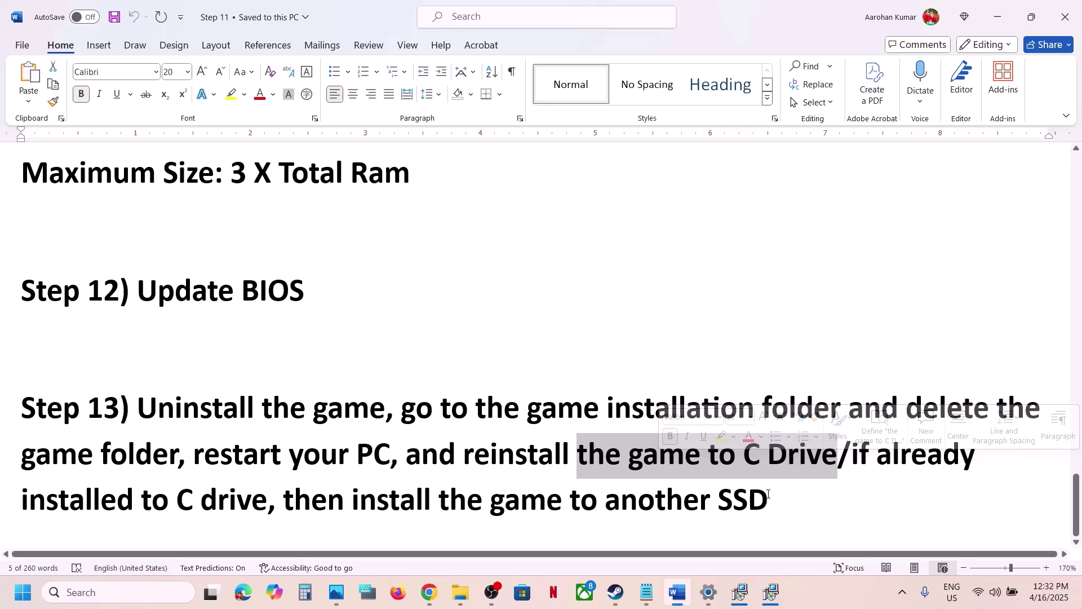
left_click(788, 472)
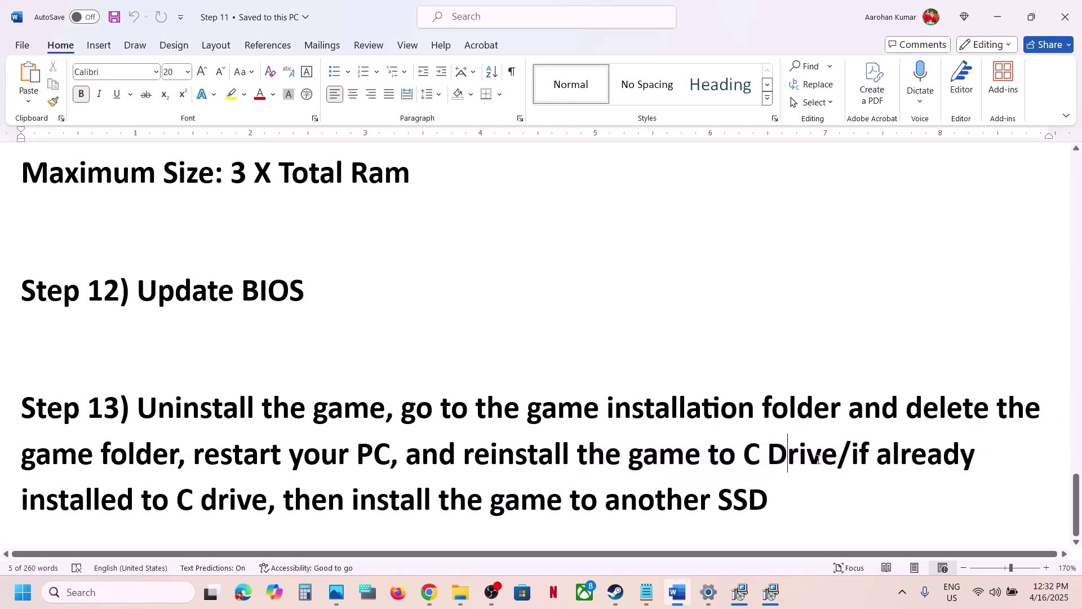
left_click_drag(857, 456, 791, 500)
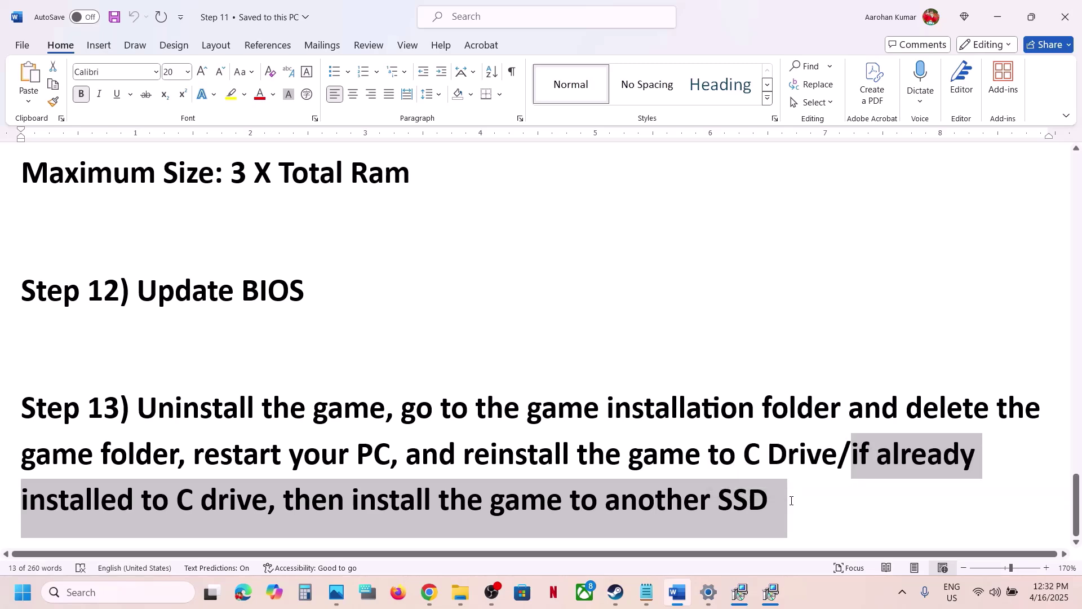
left_click(791, 501)
left_click(615, 602)
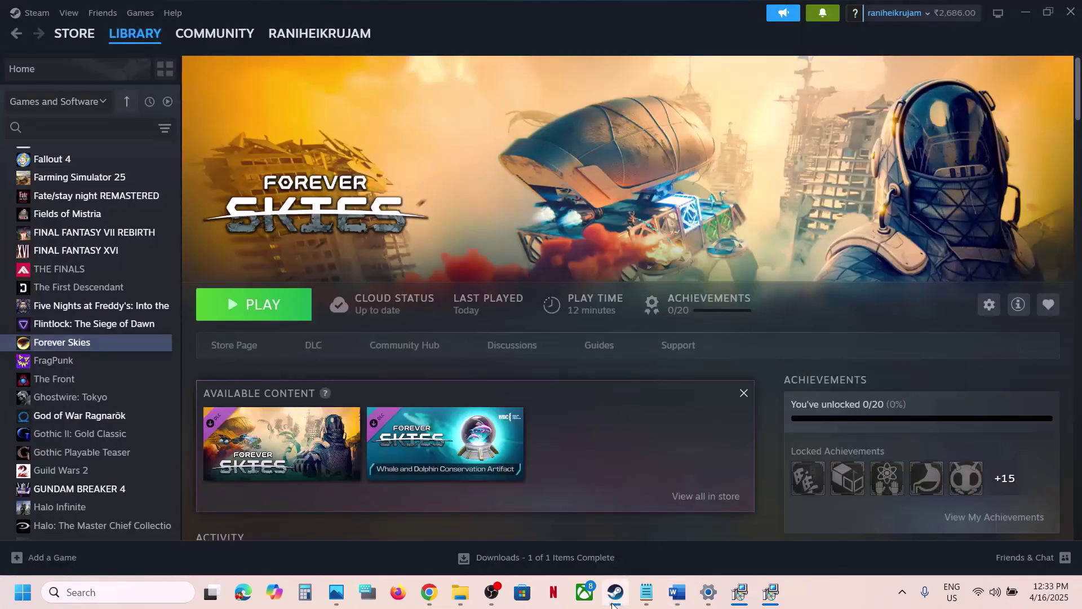